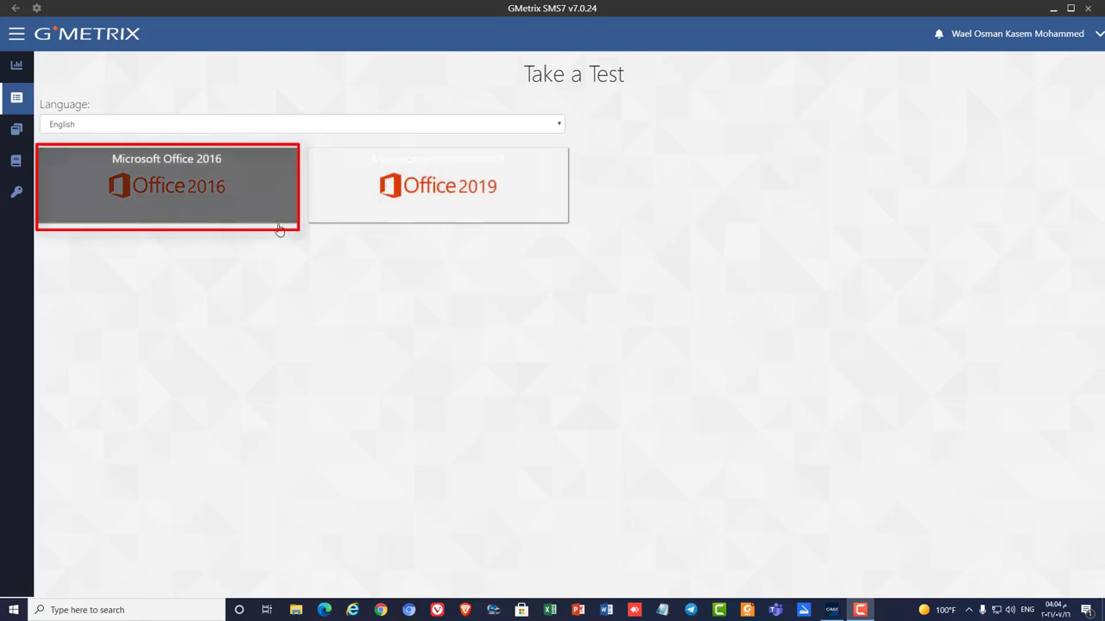
Step: Start a new testing-mode attempt of the Office 2016 PowerPoint practice exam
click(214, 214)
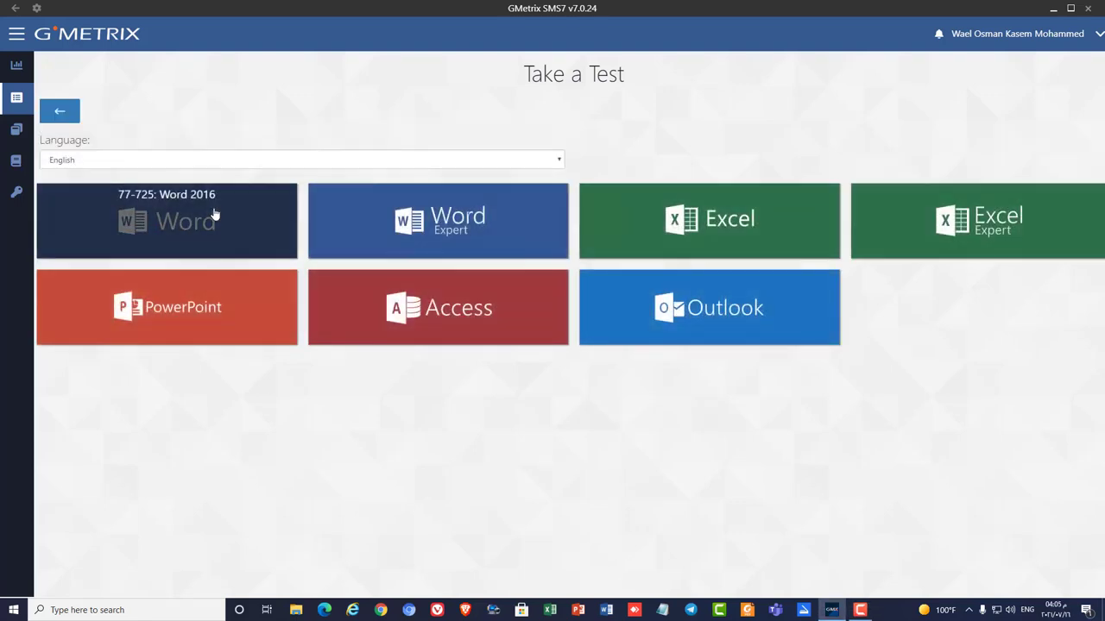
click(219, 312)
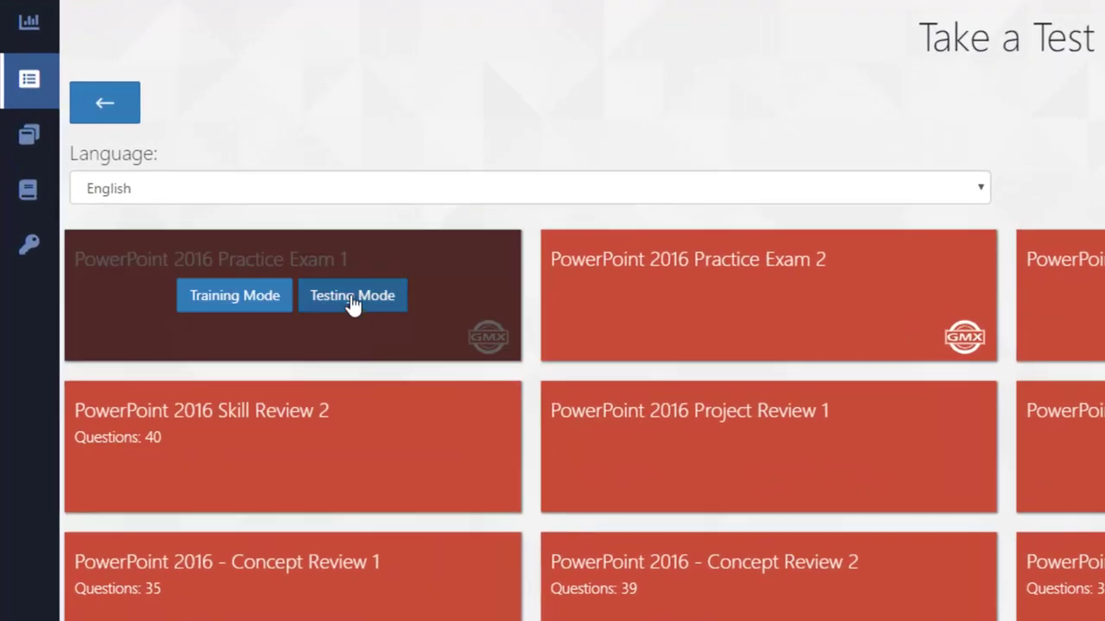
click(354, 302)
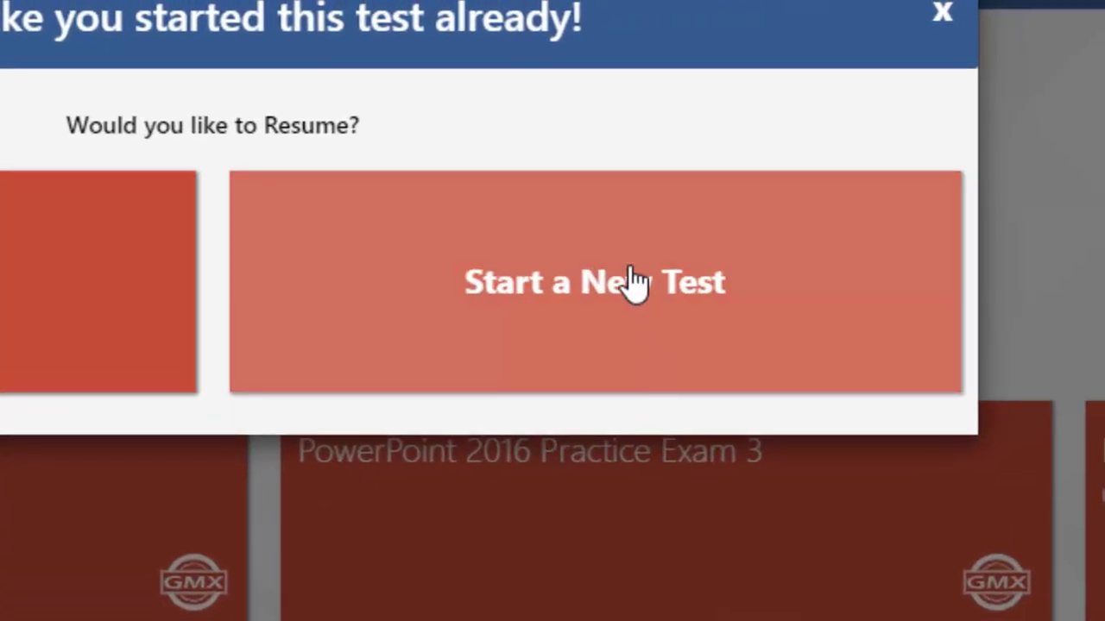
click(633, 285)
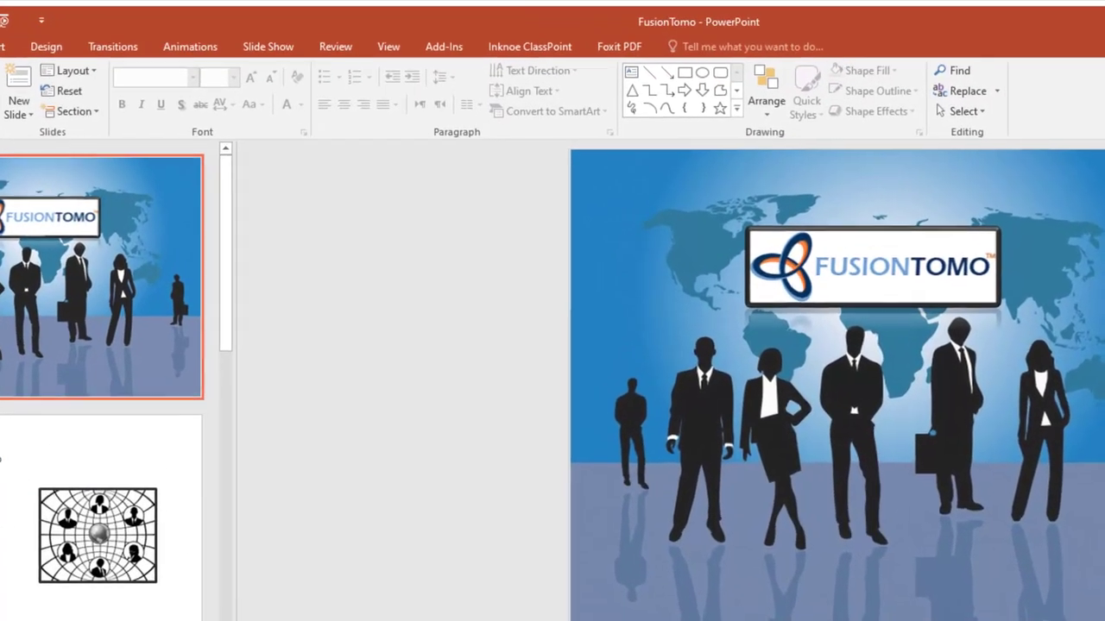
Step: Apply the Blue theme colors in Slide Master view, then return to Normal view
click(391, 46)
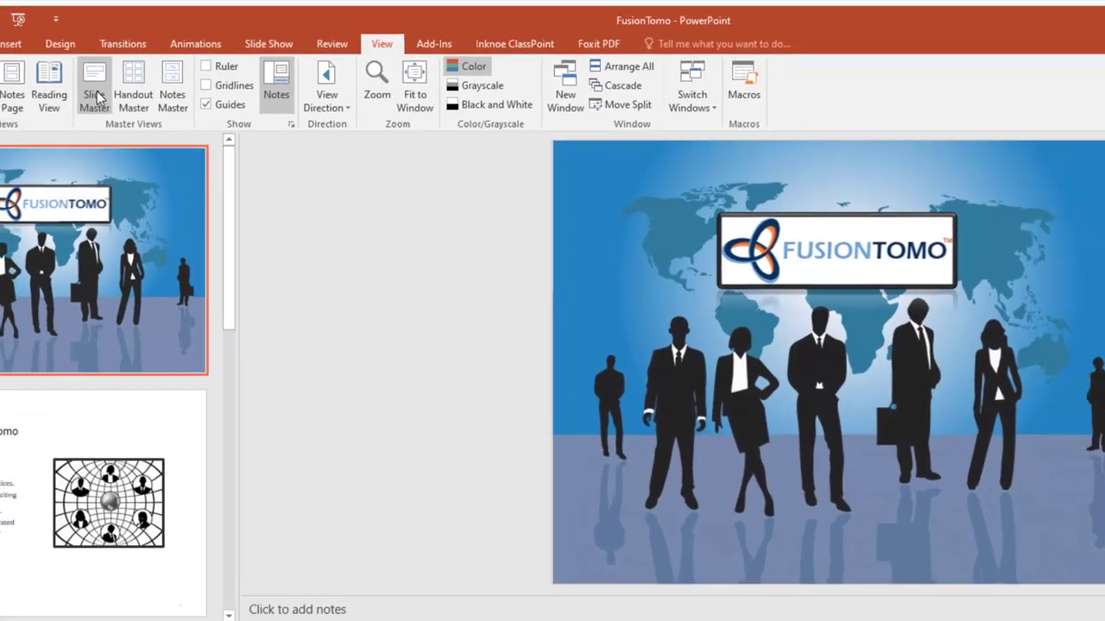
click(95, 97)
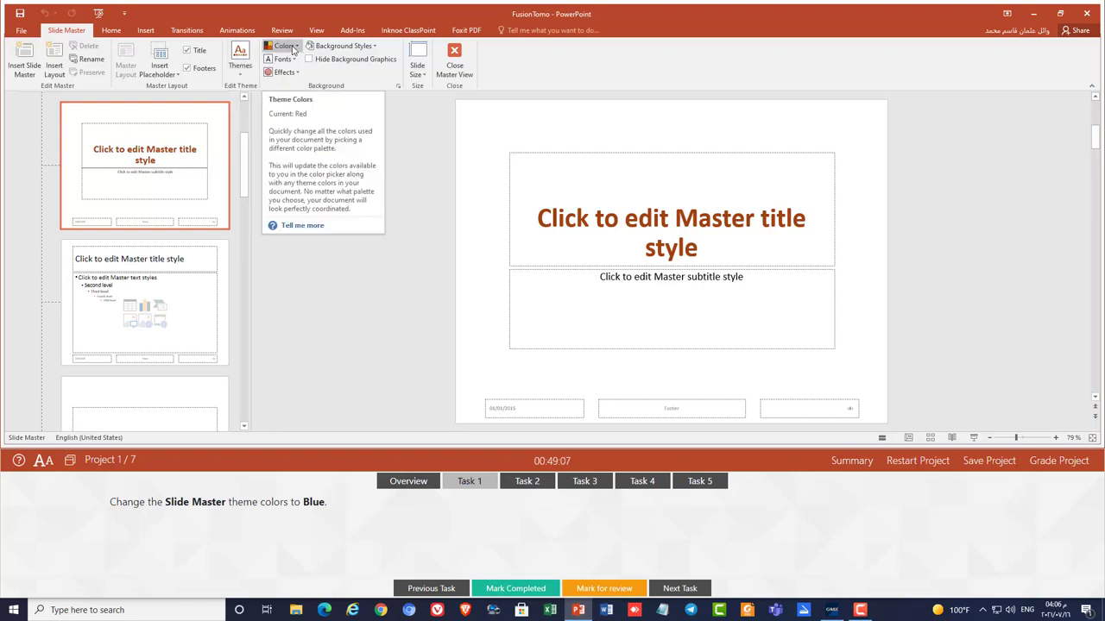
click(292, 49)
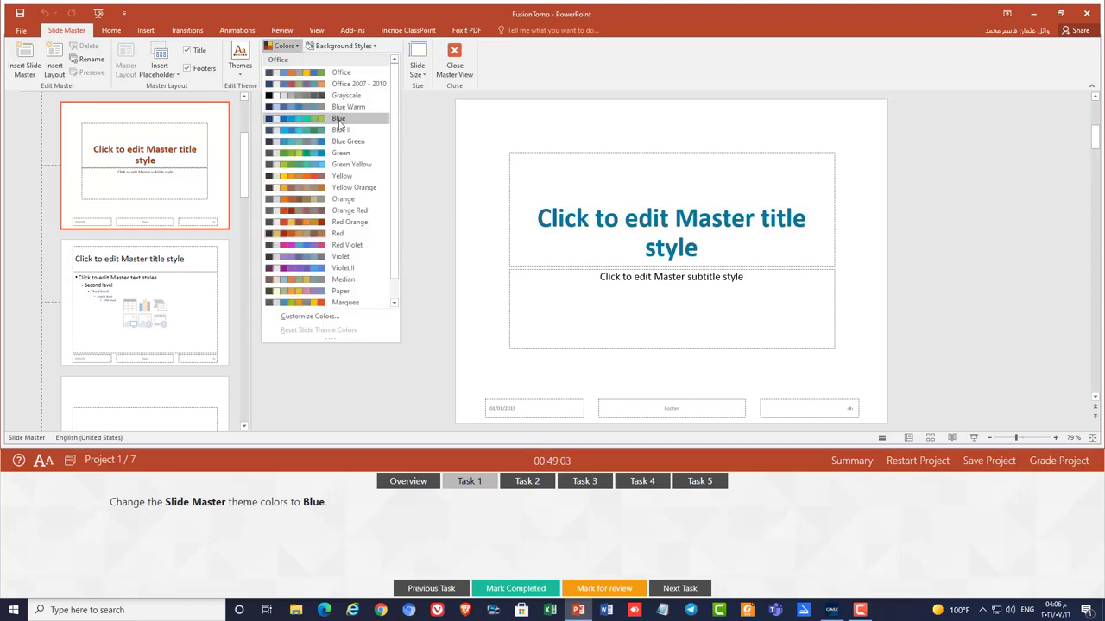
click(339, 120)
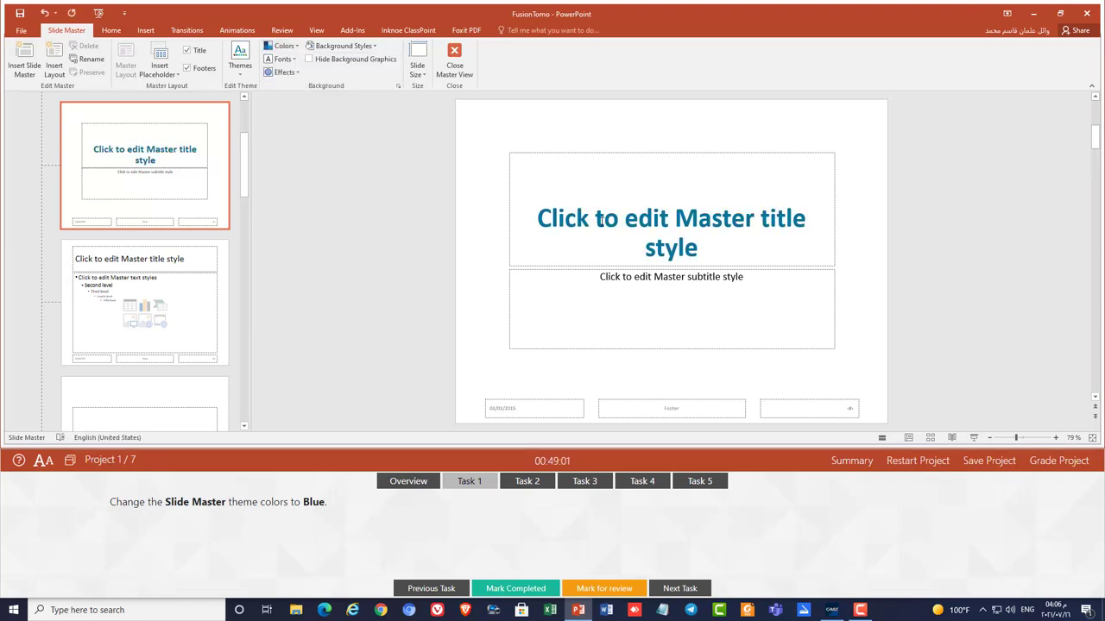
click(460, 67)
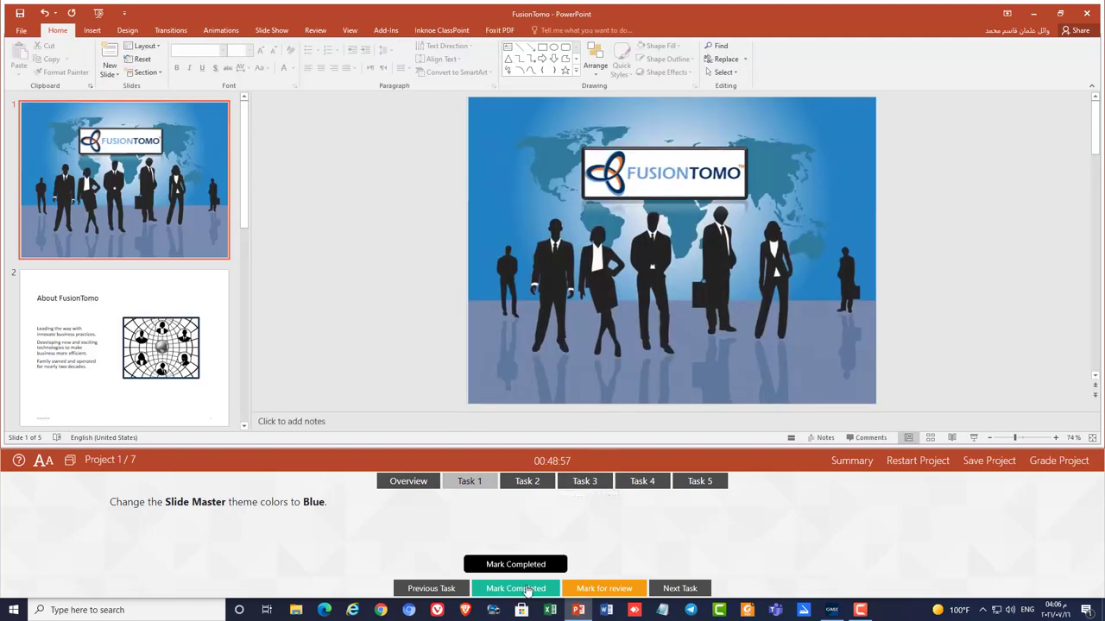
Step: Mark Task 1 completed and move on to Task 2
click(526, 588)
click(528, 483)
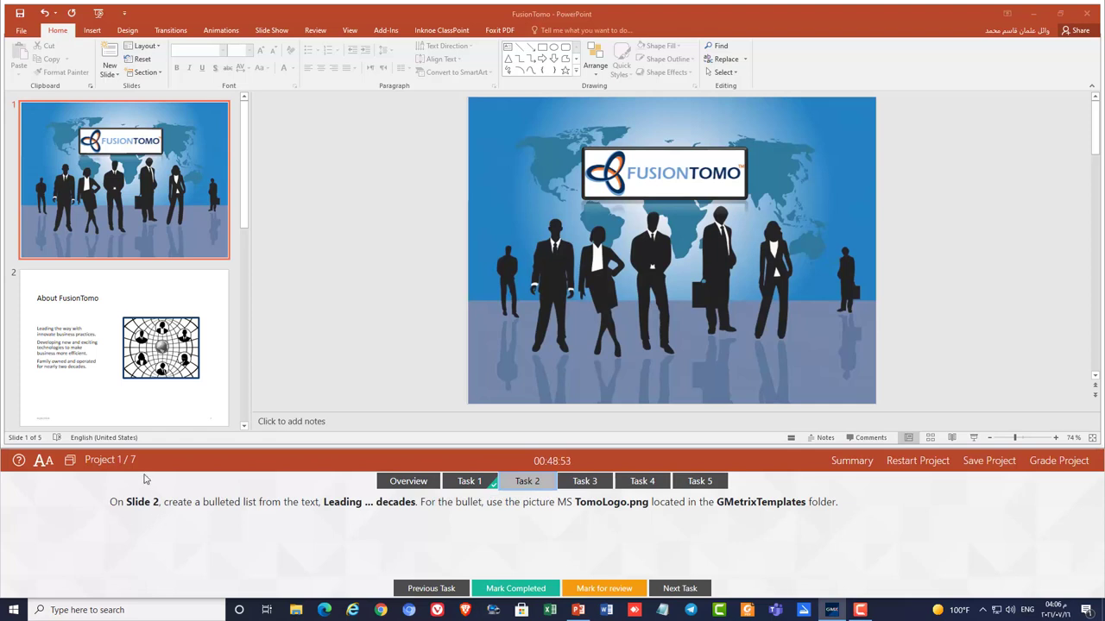
click(121, 361)
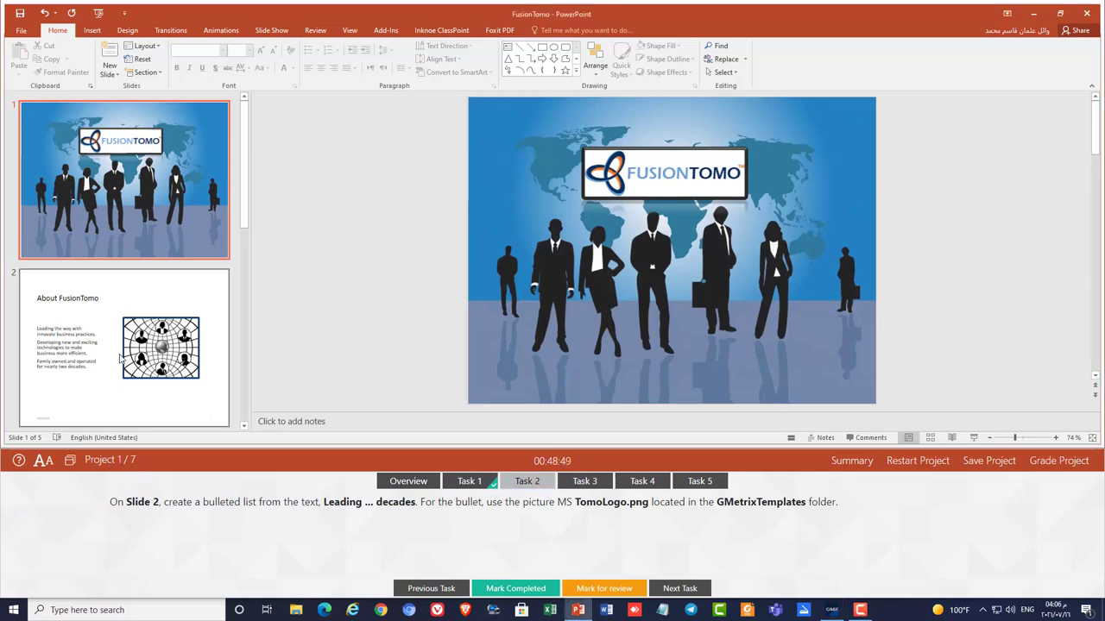
Step: Select the three body paragraphs on slide 2, About FusionTomo, and open Bullets and Numbering
click(122, 336)
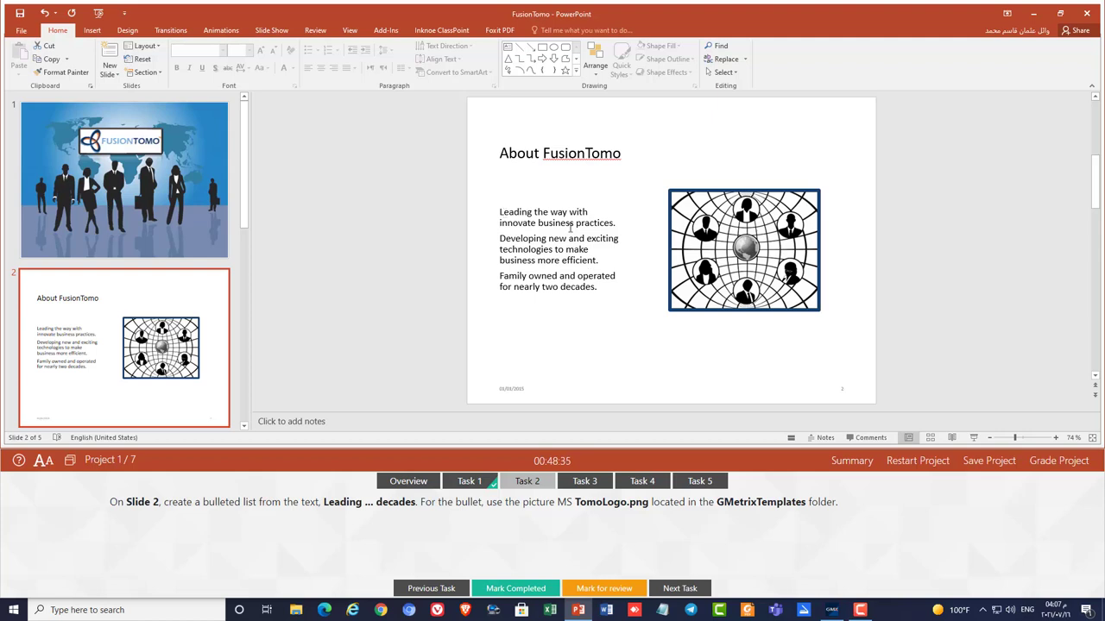
drag(608, 287, 520, 217)
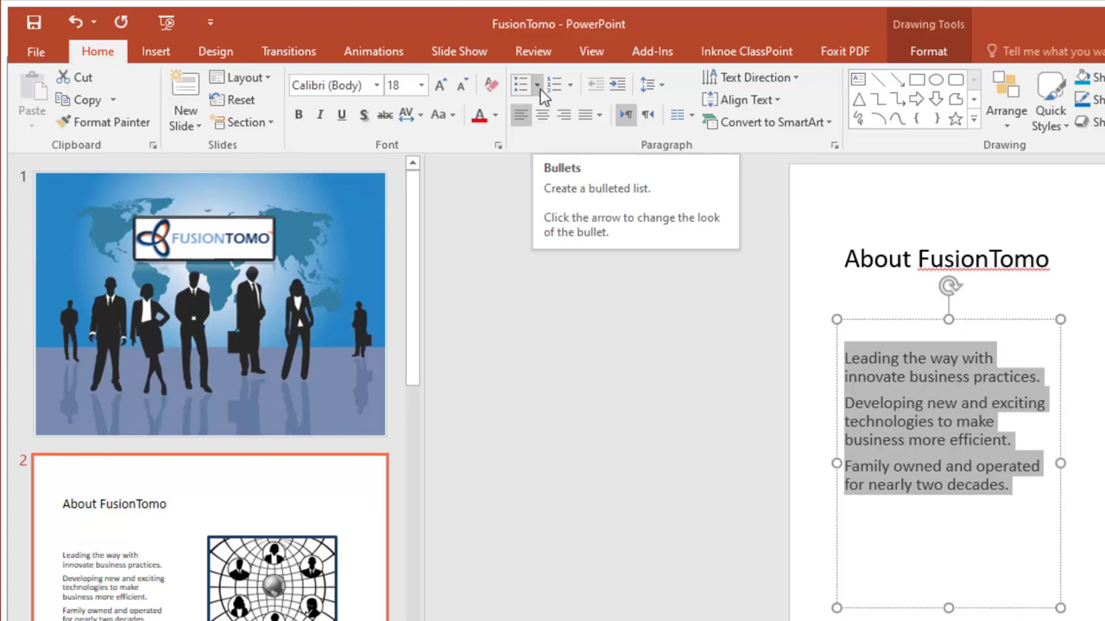
click(540, 90)
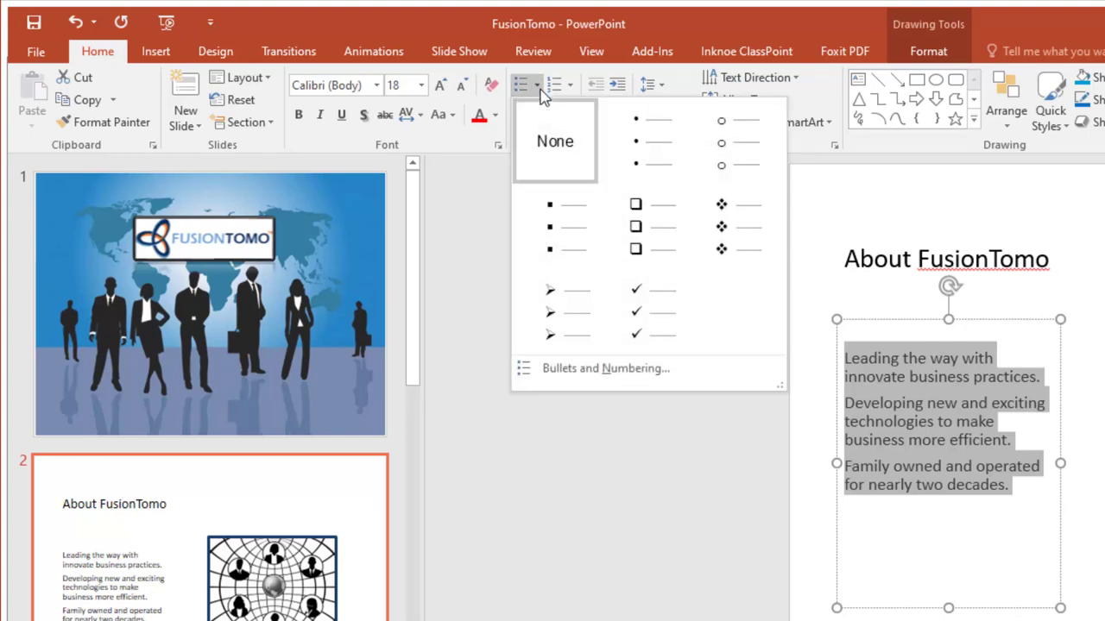
click(607, 379)
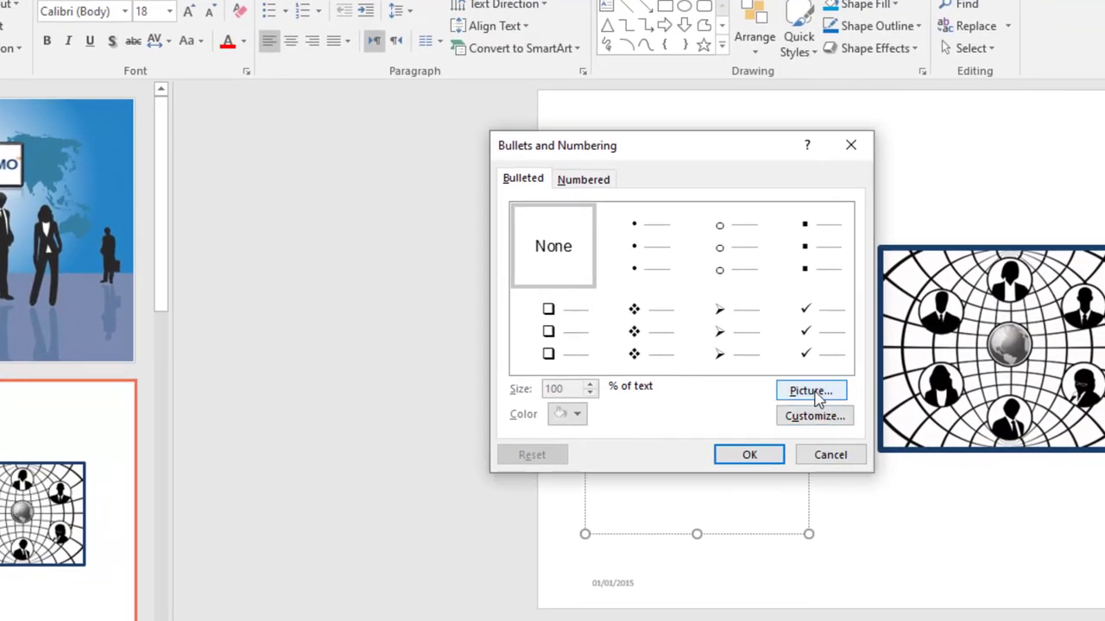
Step: Use TomoLogo from Documents\GMetrixTemplates as the picture bullet for slide 2's paragraphs
click(811, 393)
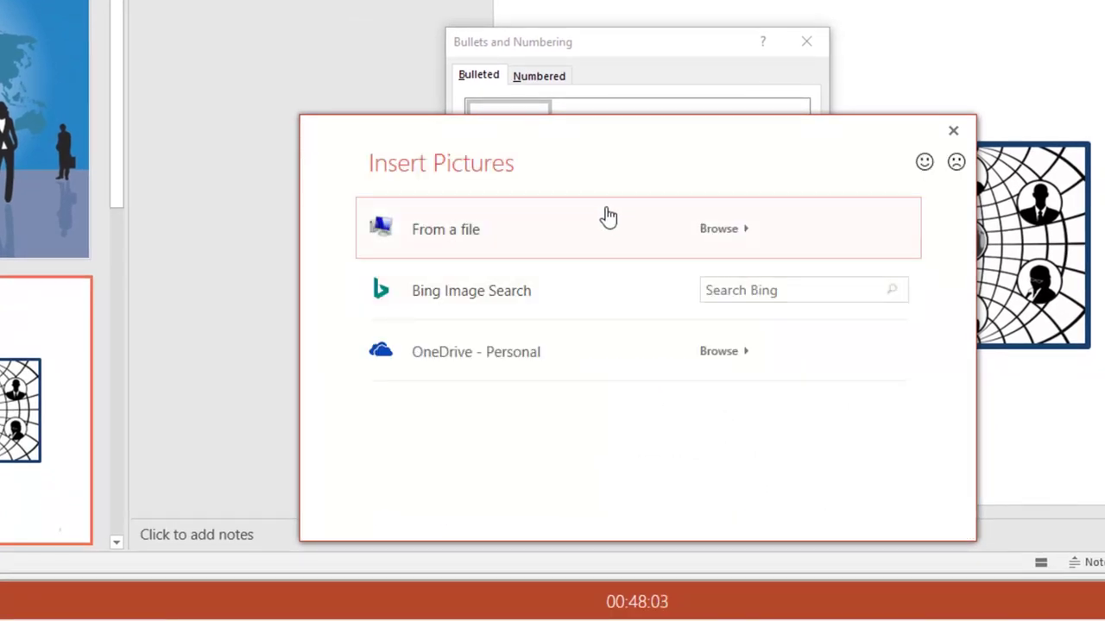
click(722, 235)
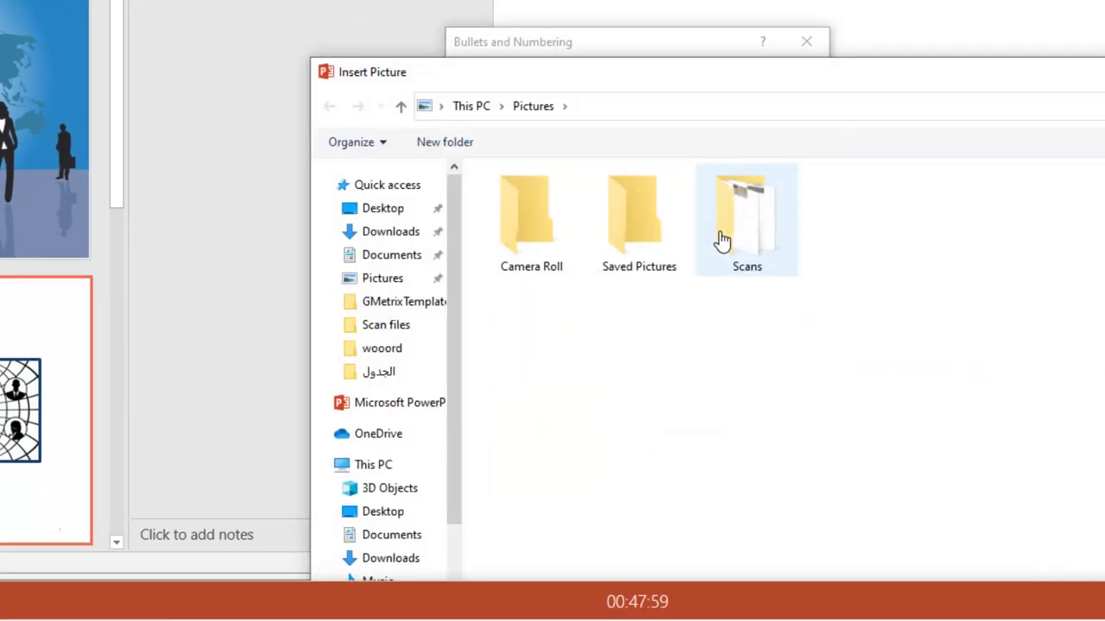
click(381, 259)
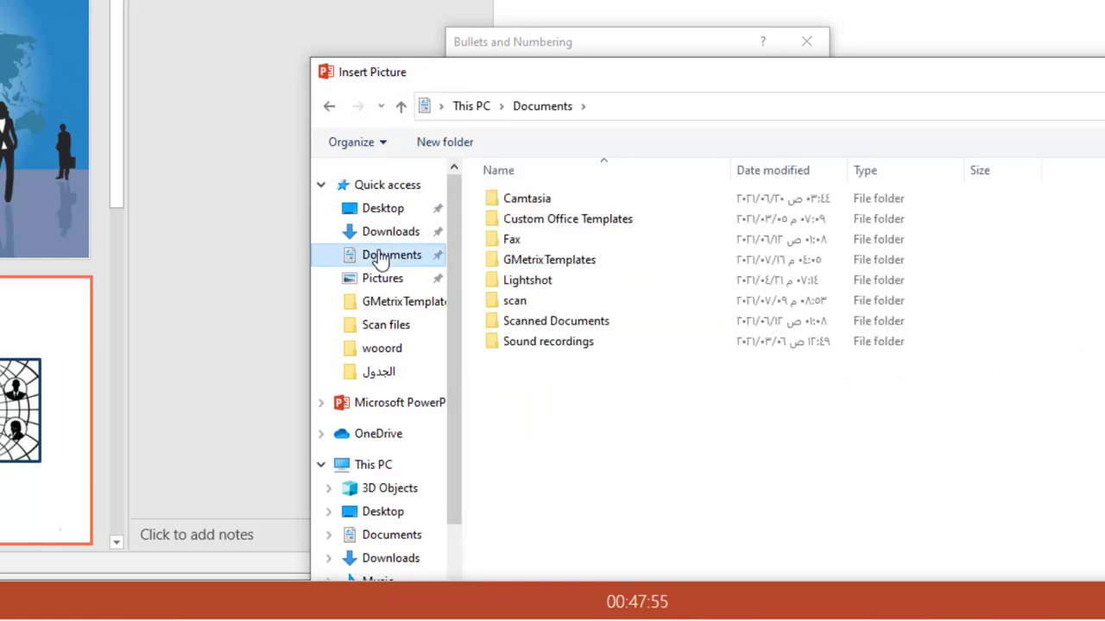
click(541, 267)
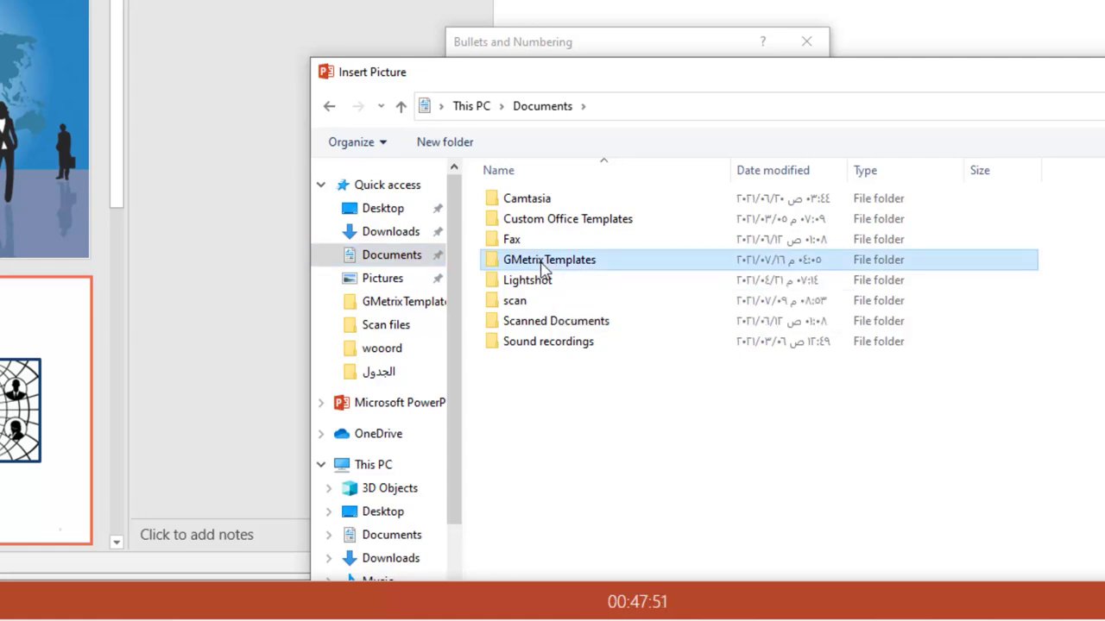
double_click(542, 266)
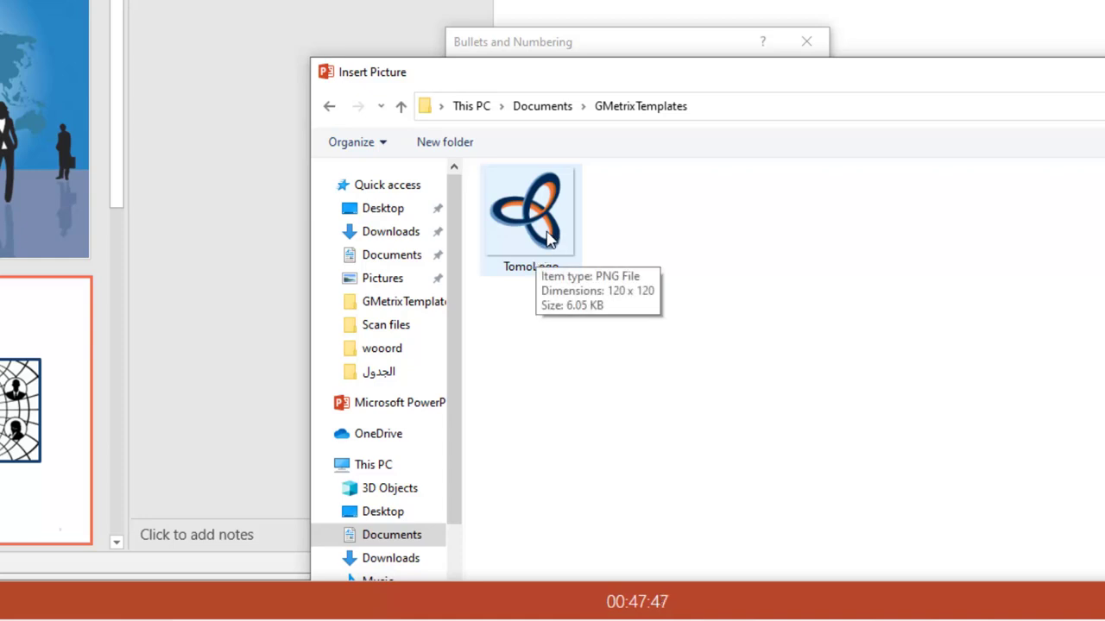
click(544, 257)
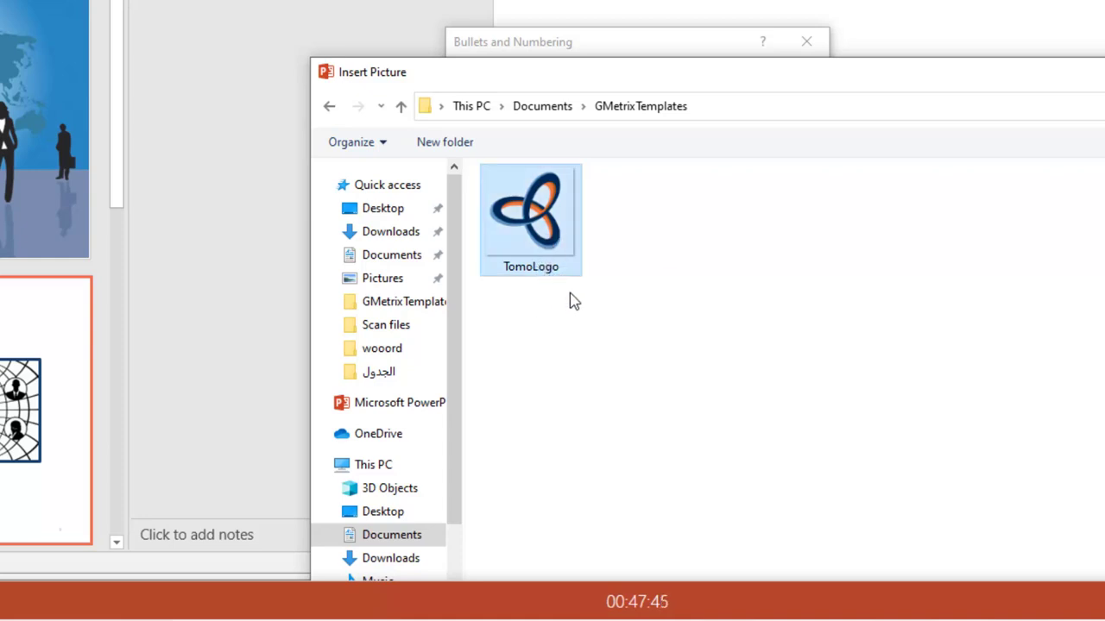
drag(848, 90, 768, 0)
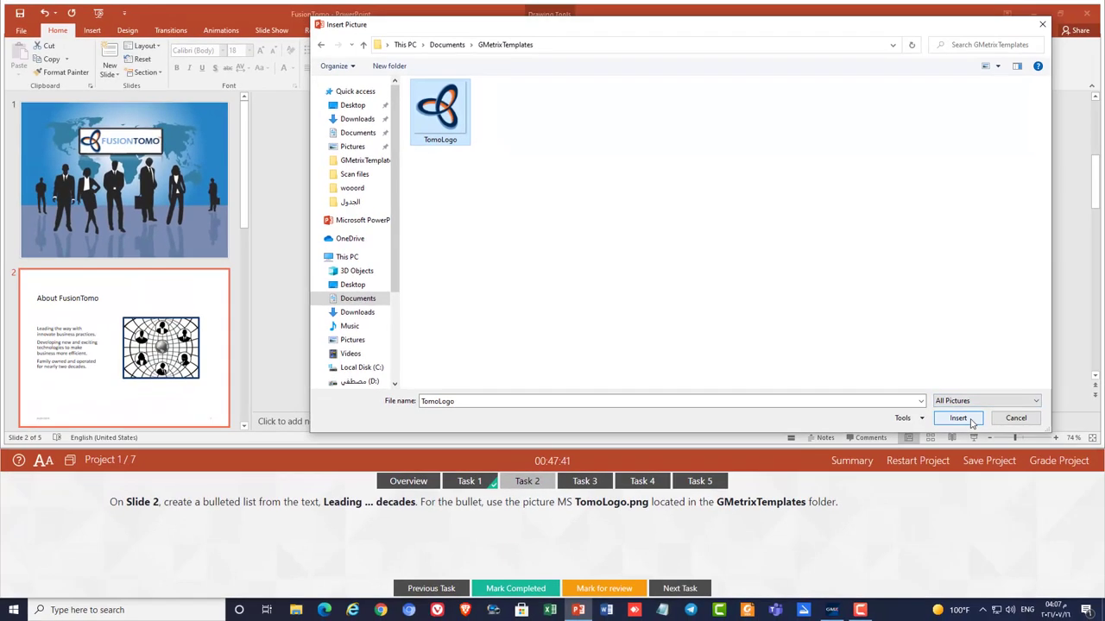
click(958, 418)
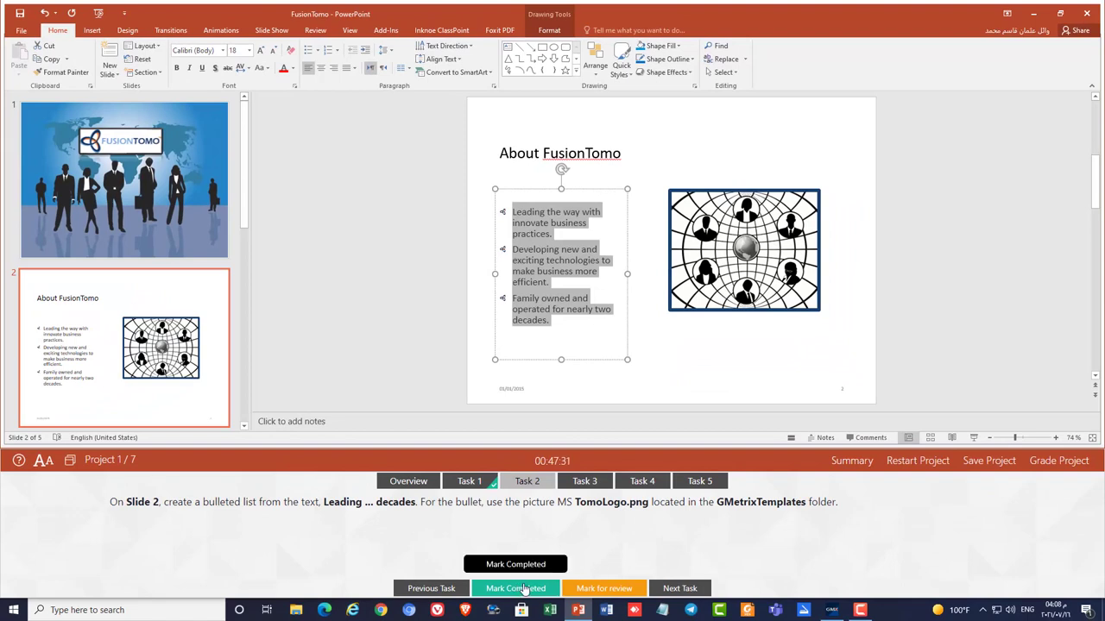
Step: Mark the bullet task completed and review Task 3's Board of Directors instructions
click(524, 589)
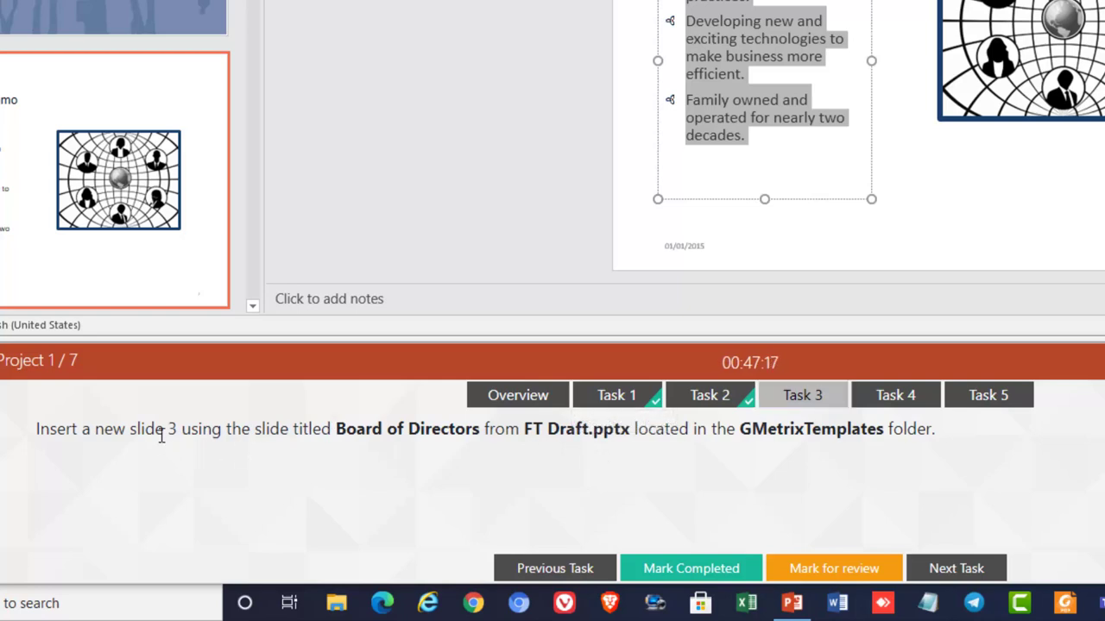
drag(169, 434, 153, 438)
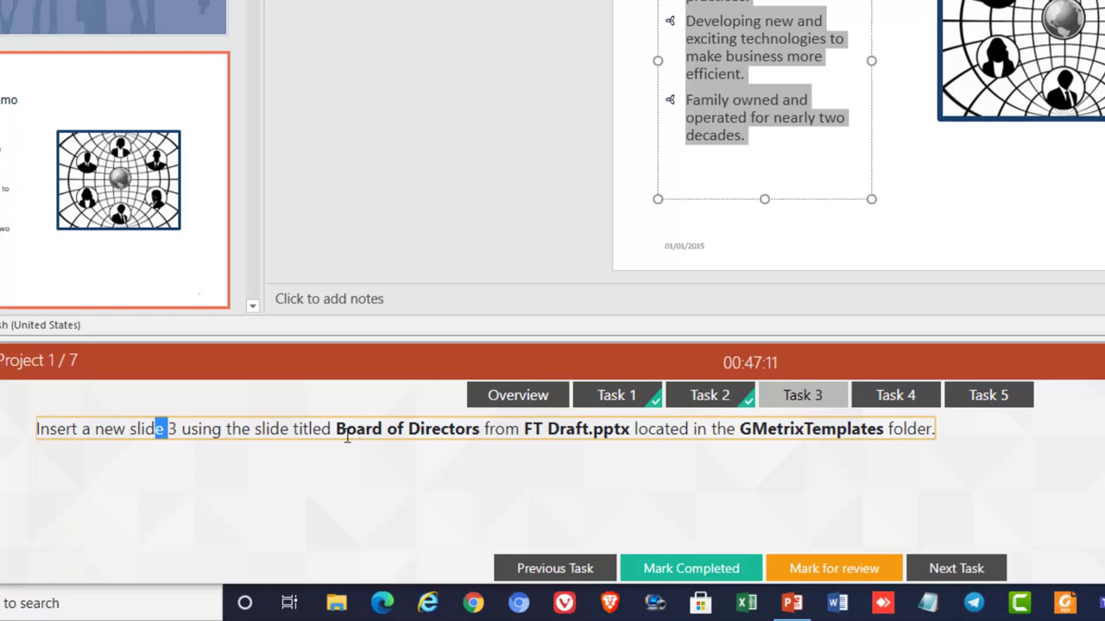
drag(346, 429, 440, 429)
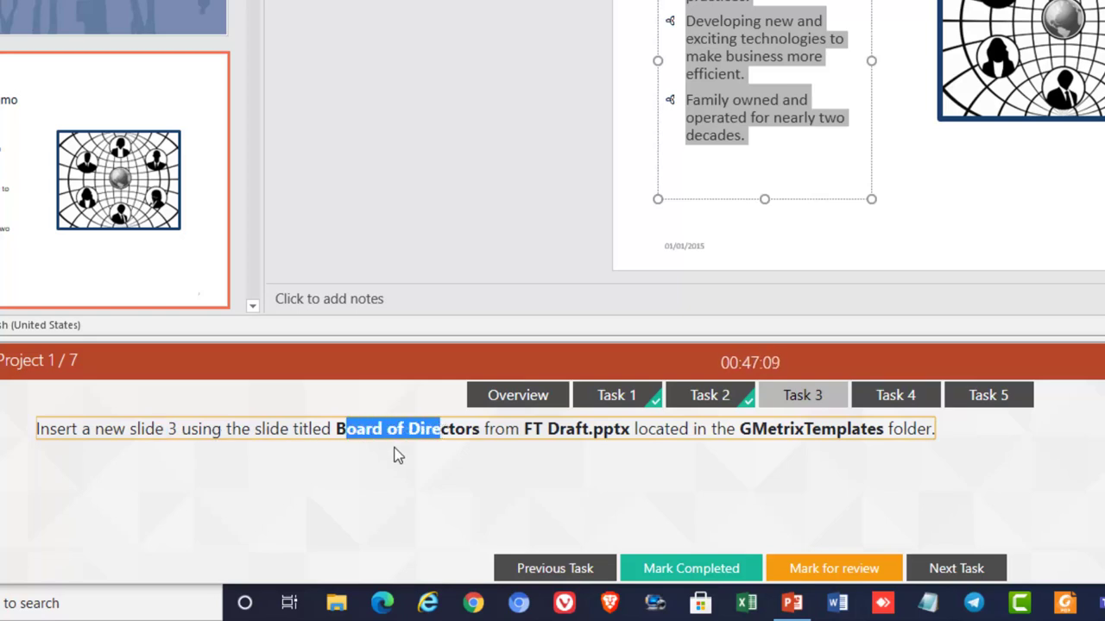
click(565, 430)
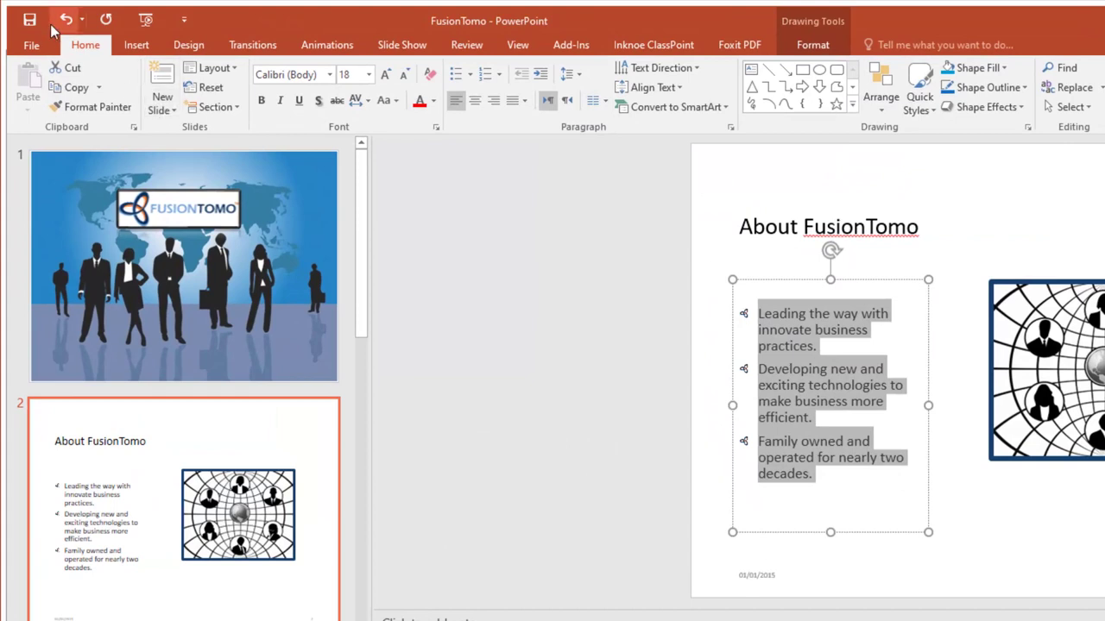
Step: Reuse the Board of Directors slide from GMetrixTemplates\FT Draft.pptx as slide 3
click(155, 111)
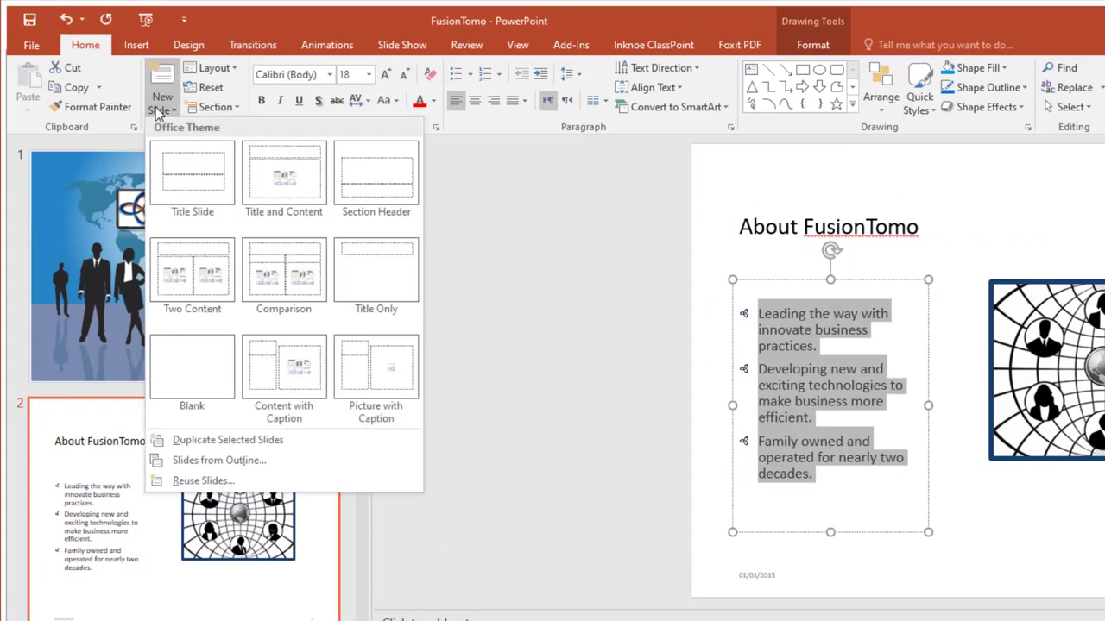
click(202, 482)
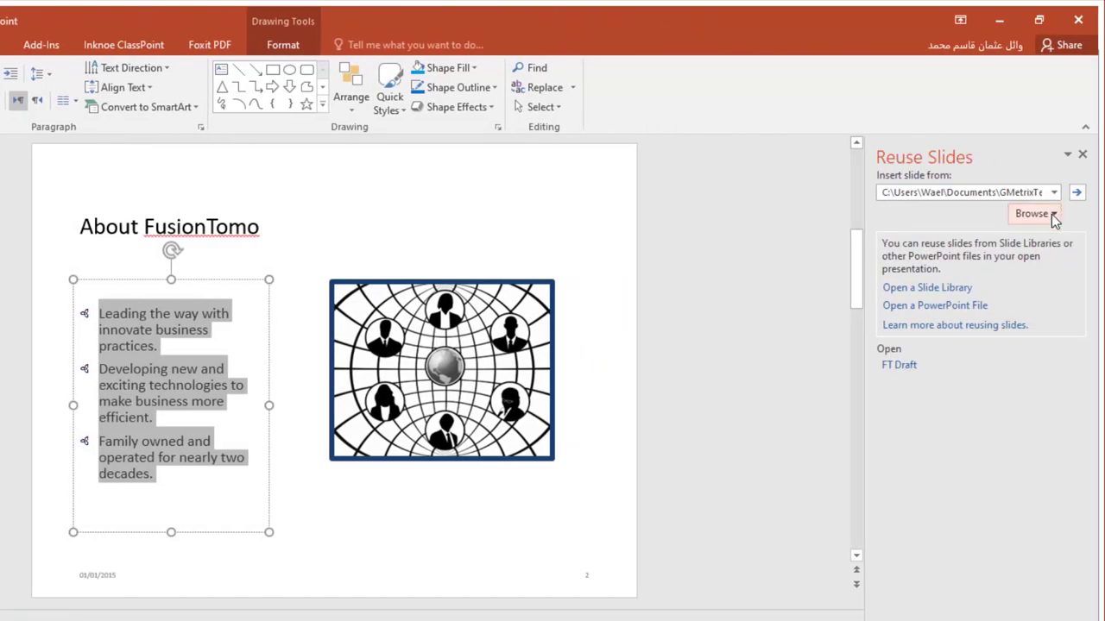
click(1051, 214)
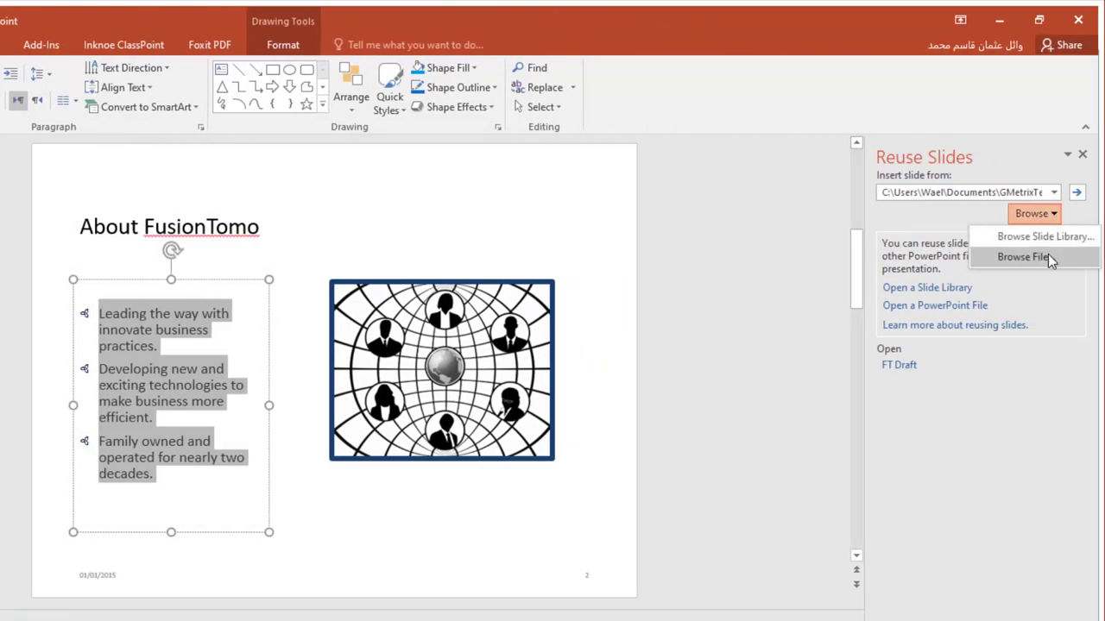
click(1048, 257)
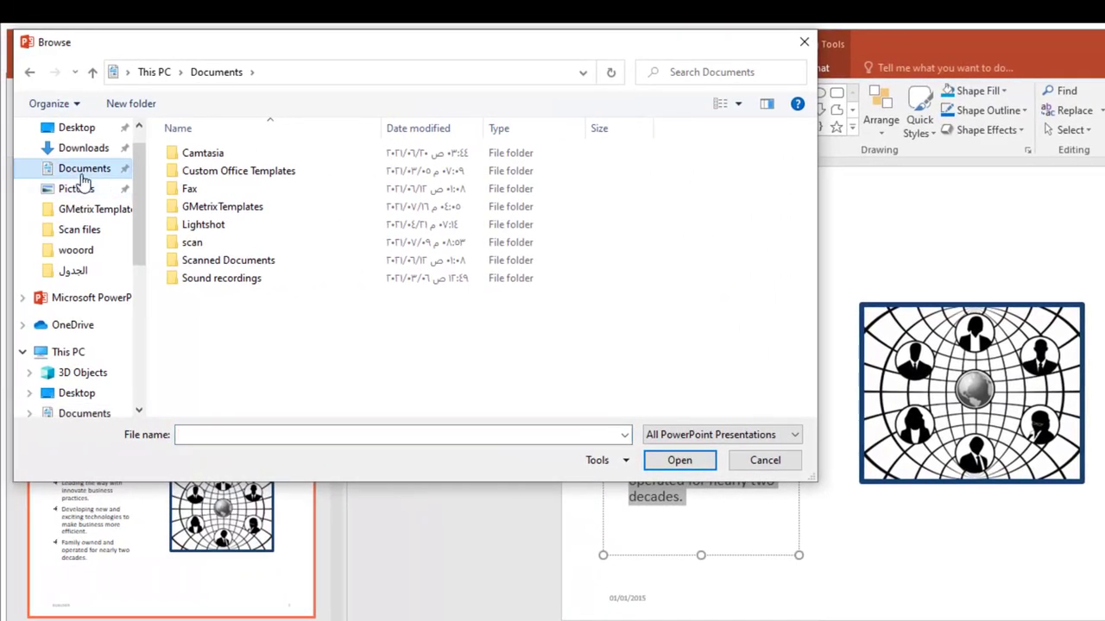
double_click(258, 207)
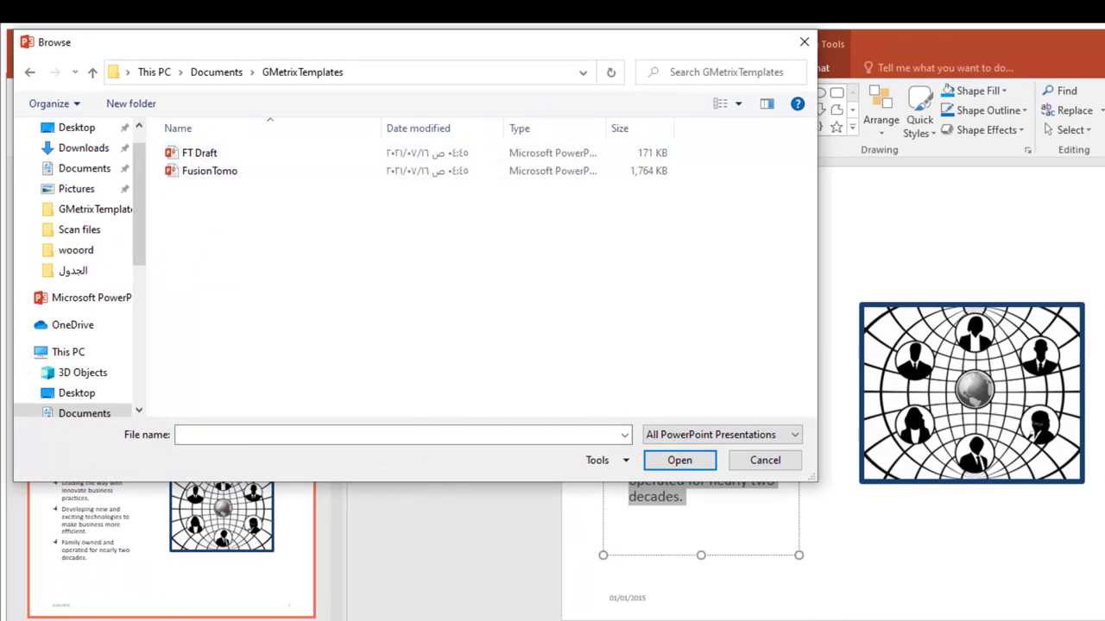
click(206, 156)
click(677, 461)
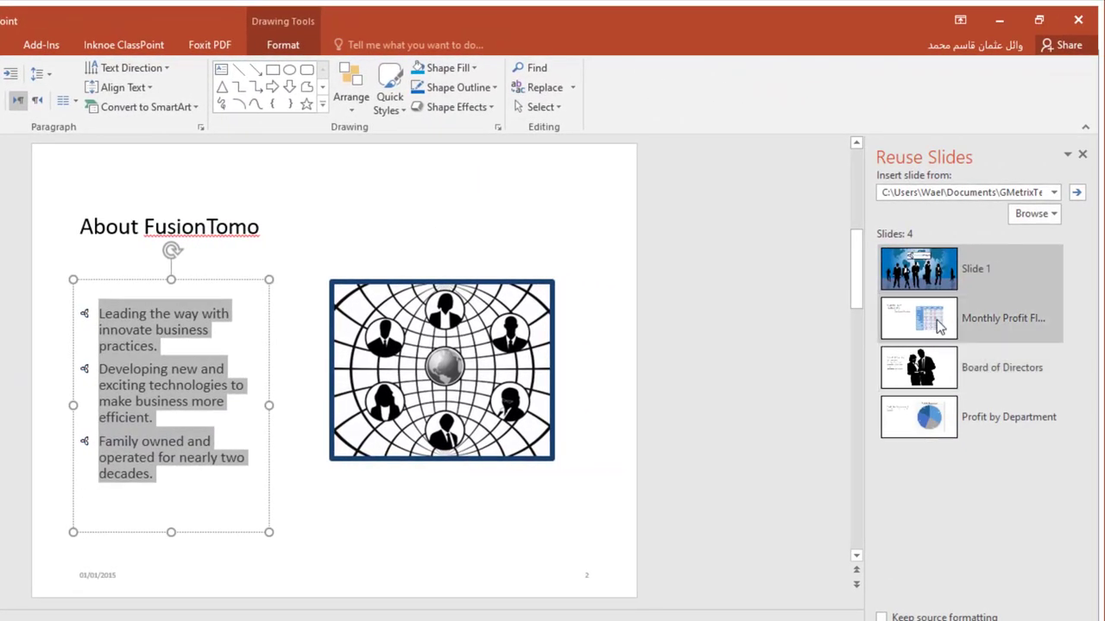
click(969, 375)
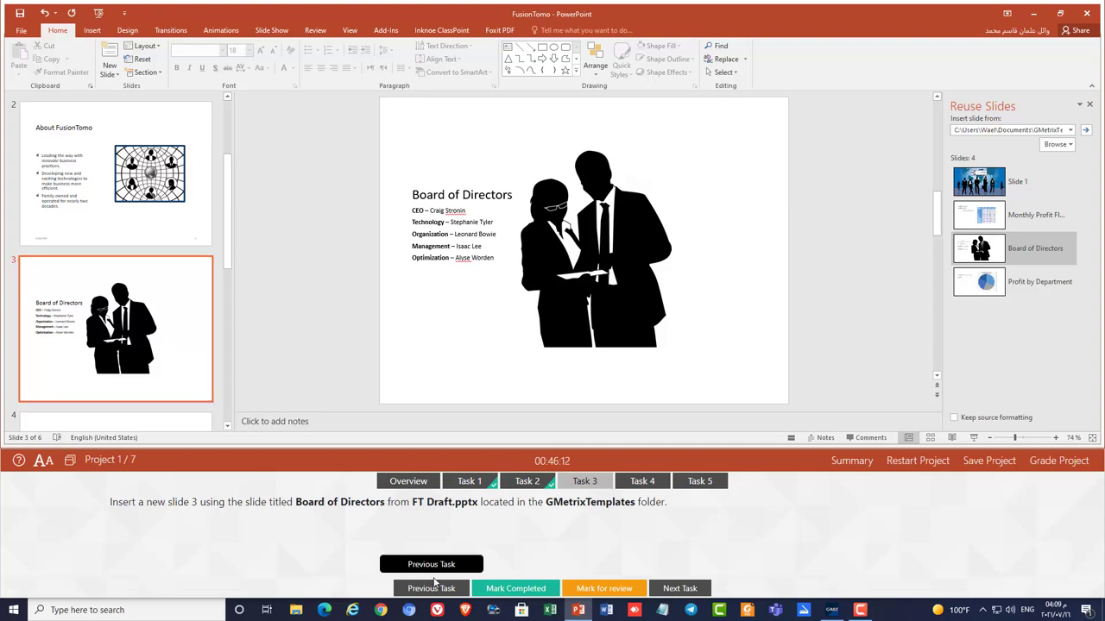
Step: Mark Task 3 completed, move to Task 4, and open slide 6, FusionTomo
click(507, 593)
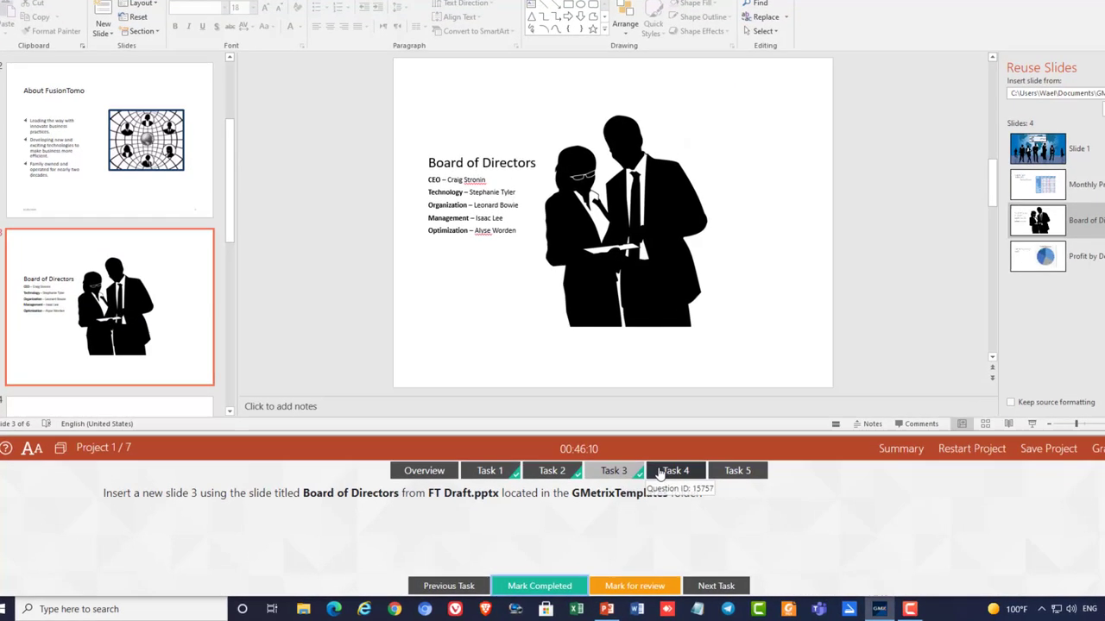
click(640, 481)
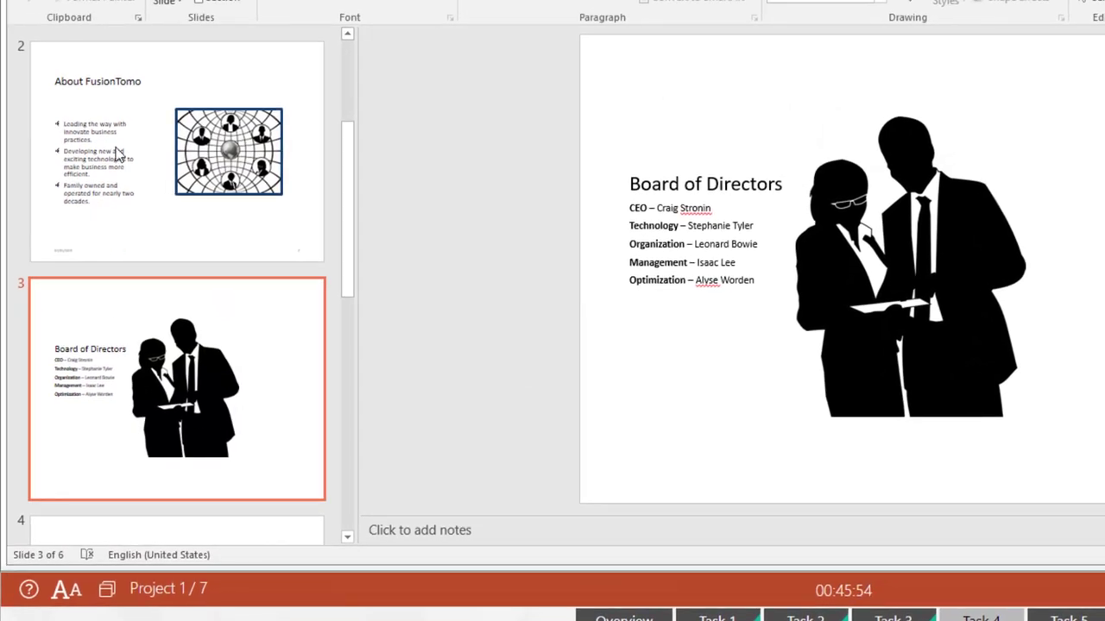
scroll(186, 377, down, 3)
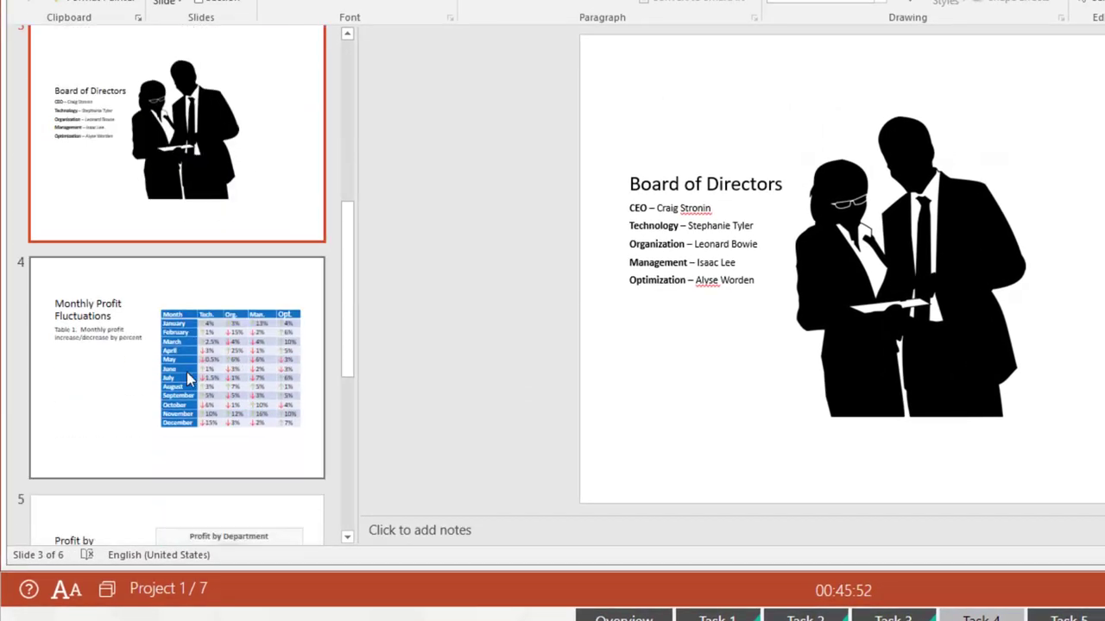
scroll(186, 374, down, 2)
scroll(130, 358, down, 2)
scroll(82, 354, down, 2)
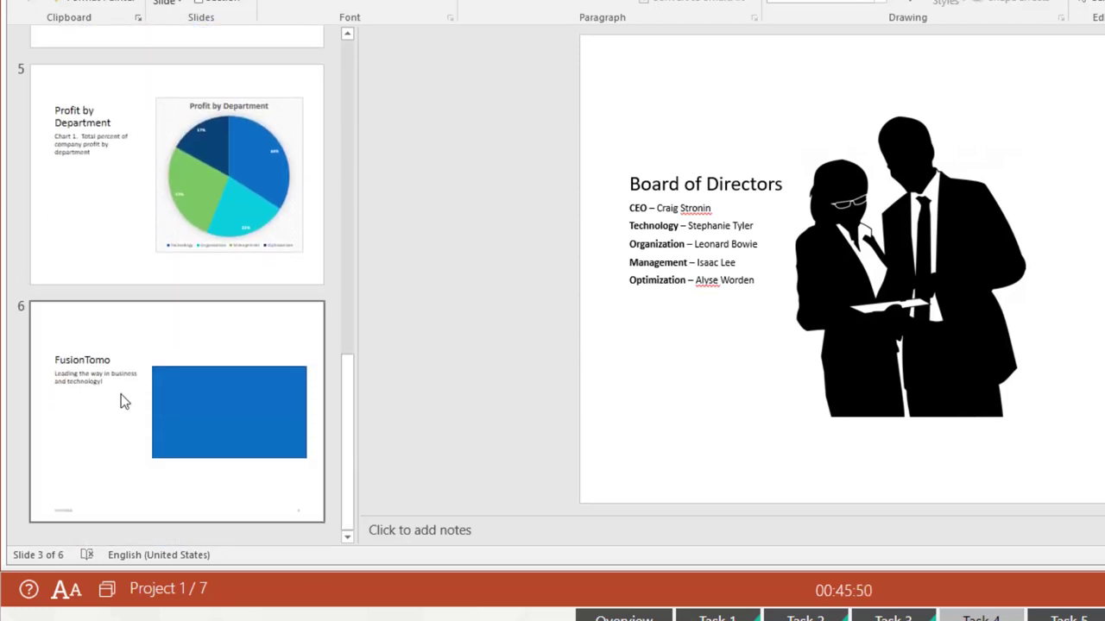
click(57, 398)
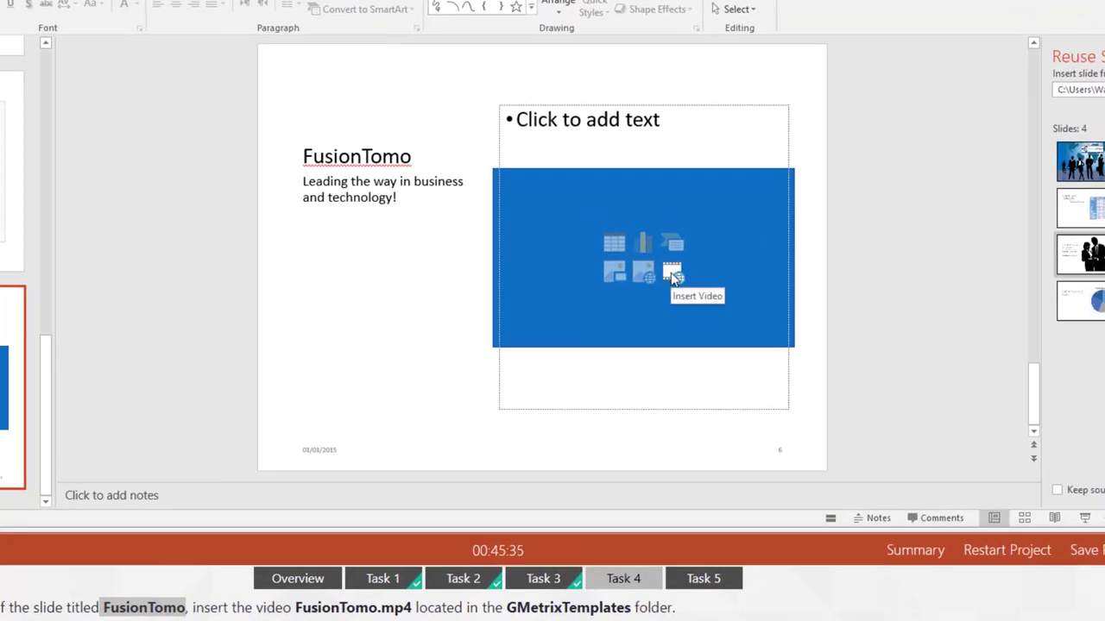
Step: Insert FusionTomo.mp4 into slide 6's right placeholder and mark Task 4 completed
click(676, 275)
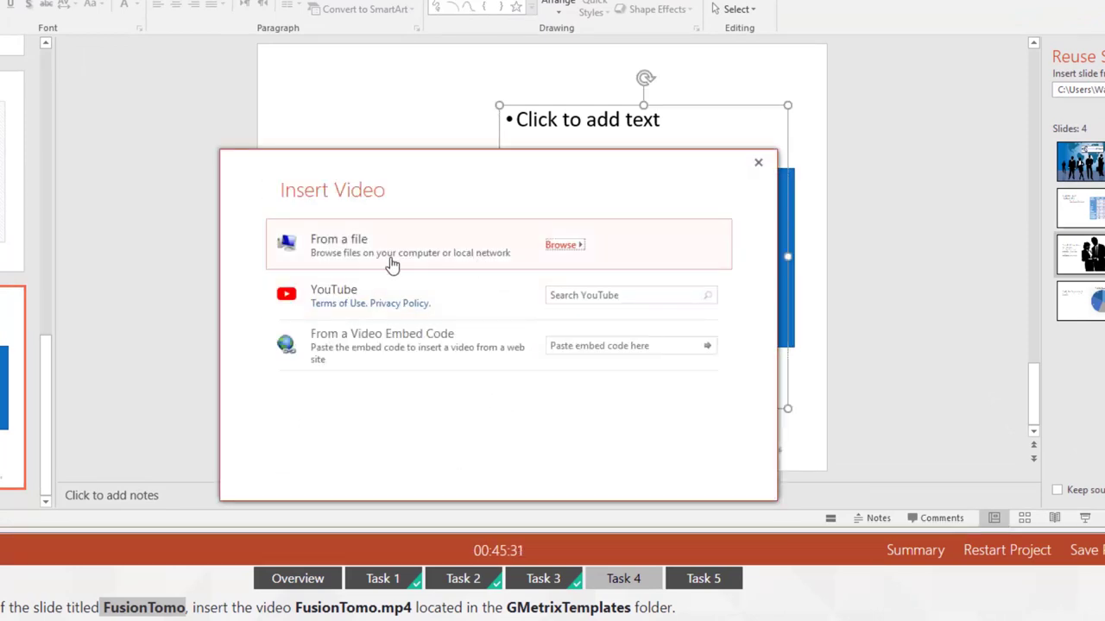
click(363, 255)
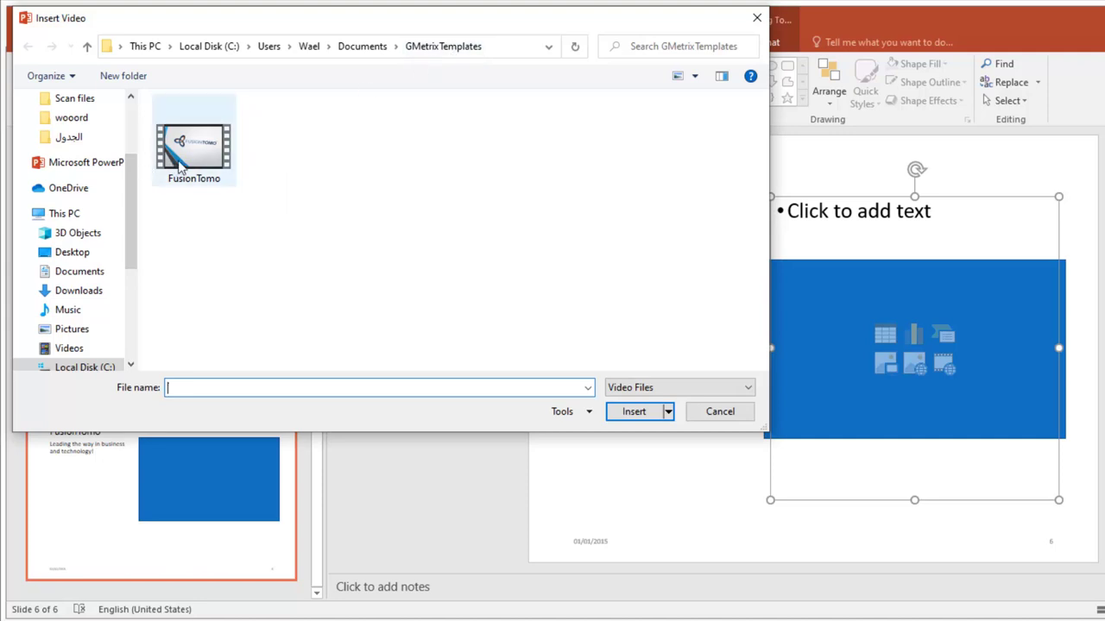
click(187, 167)
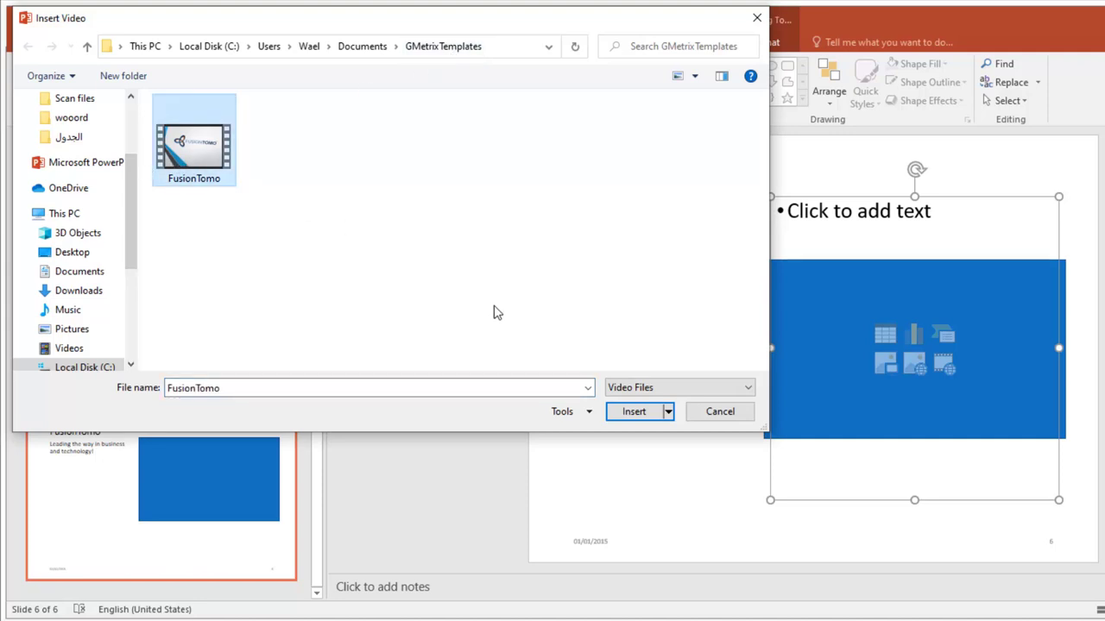
click(612, 415)
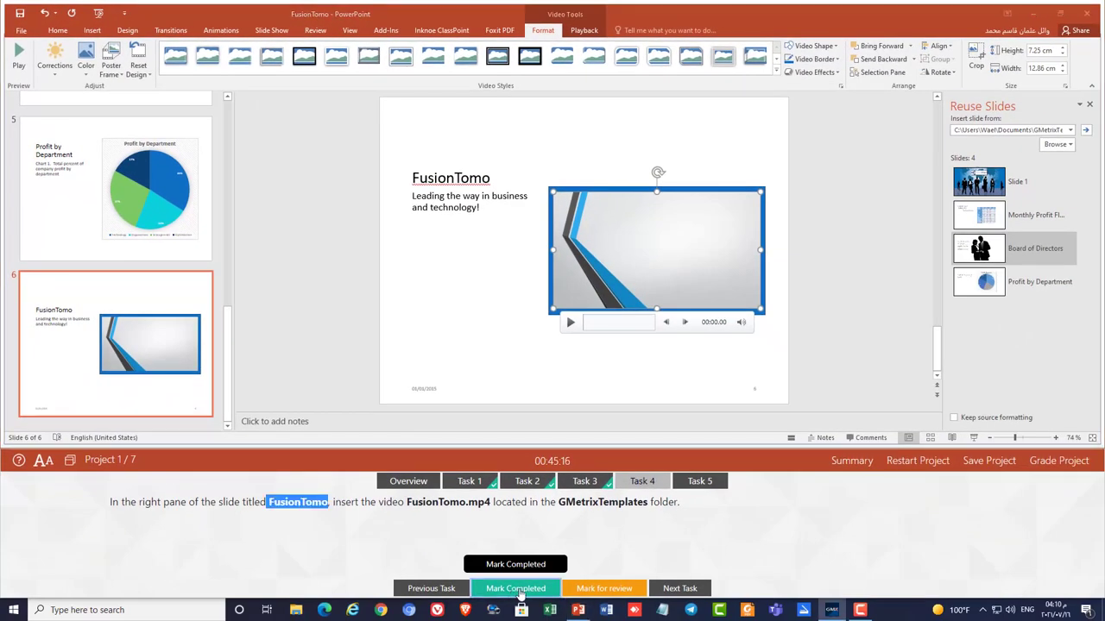
click(518, 593)
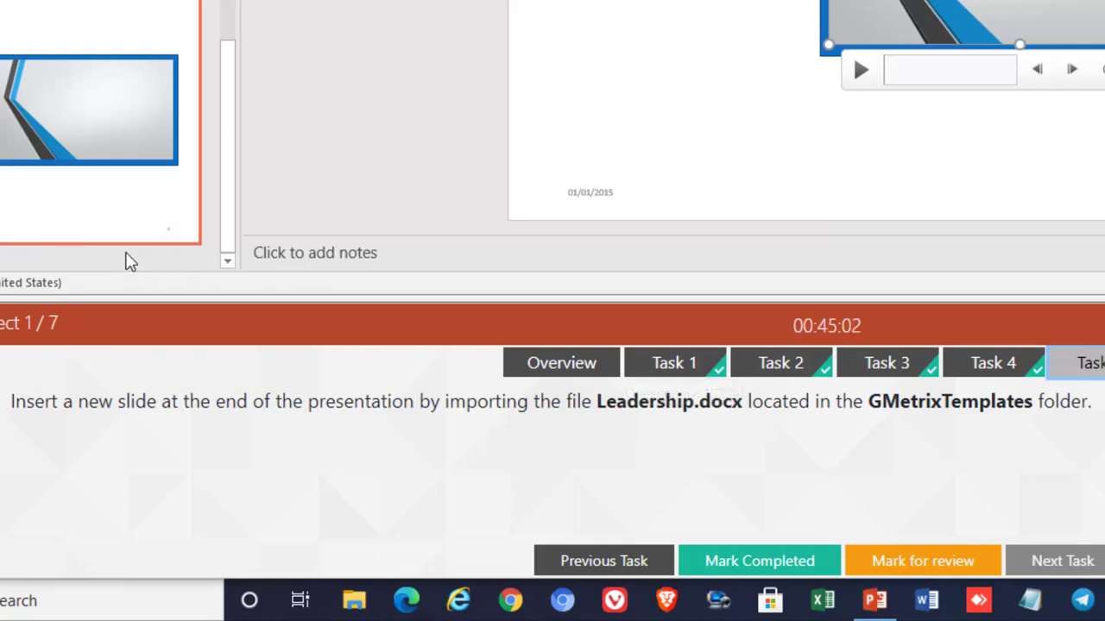
Step: Add a final Leadership slide imported from Leadership.docx via Slides from Outline
click(142, 258)
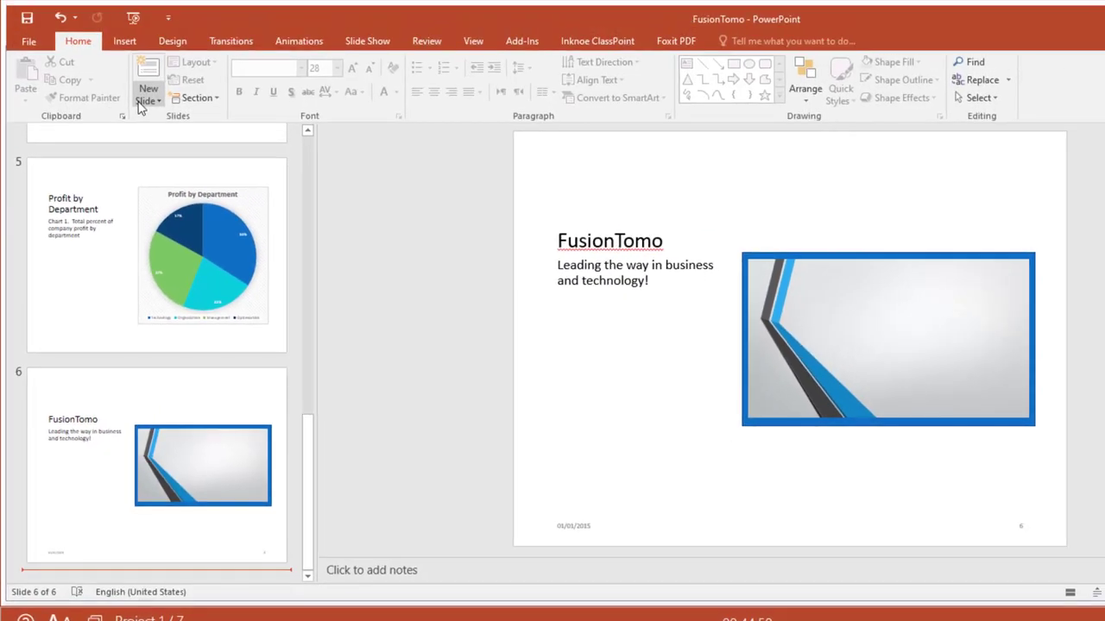
click(145, 100)
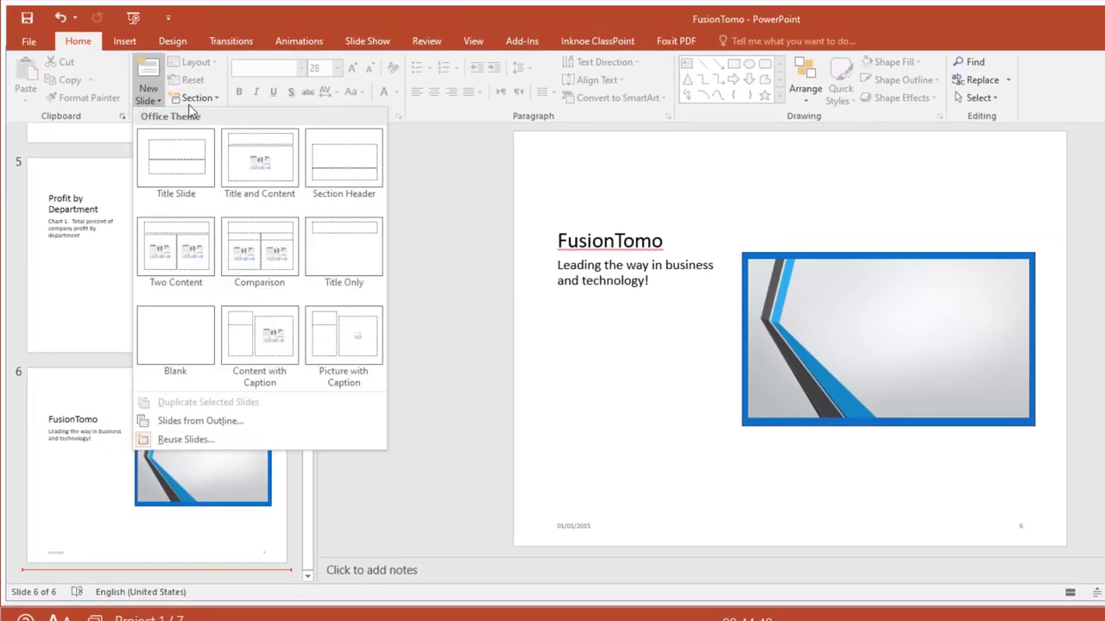
click(200, 420)
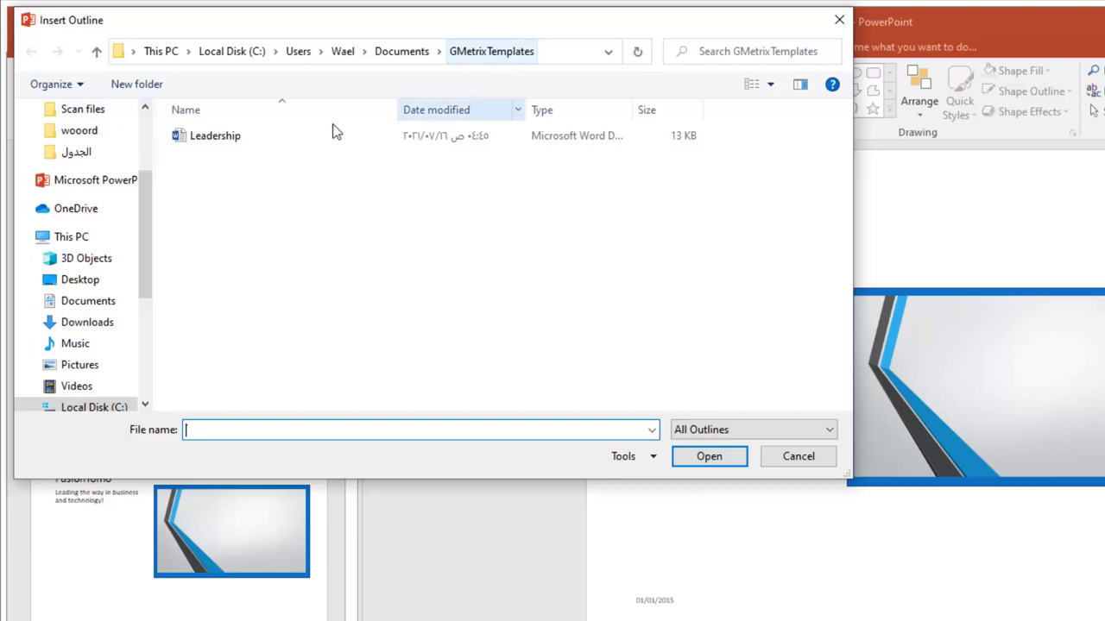
click(223, 143)
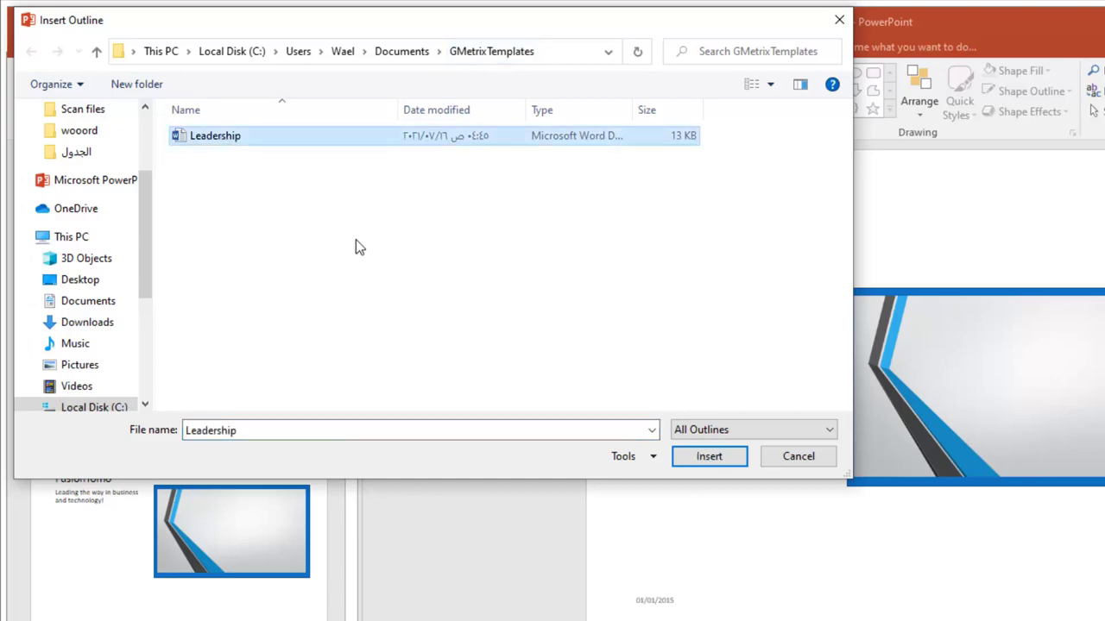
click(710, 457)
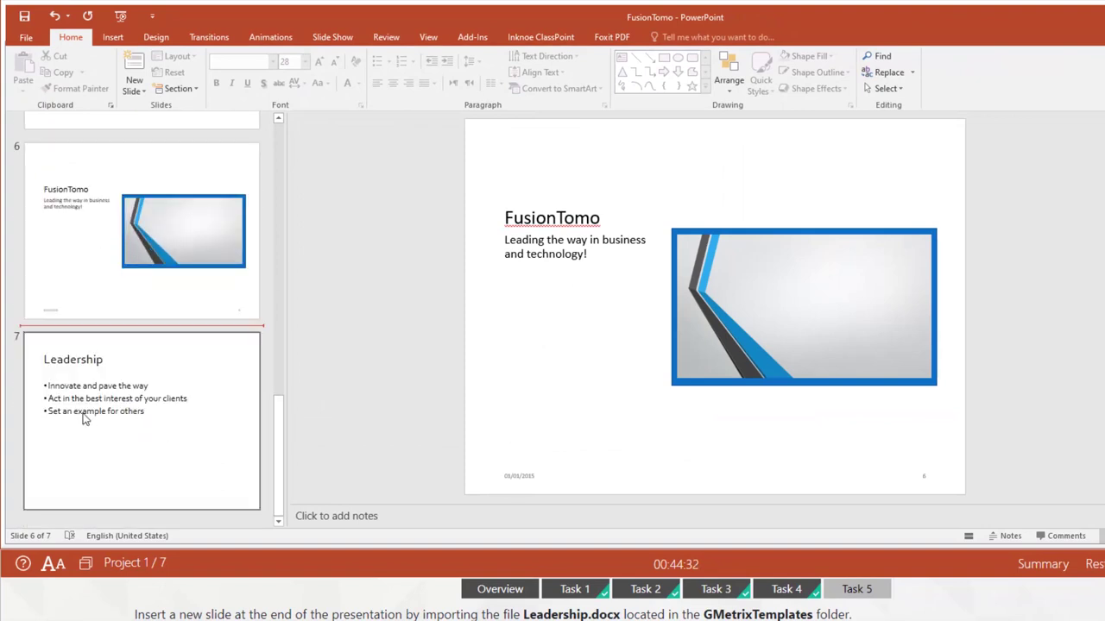
Step: Check the new Leadership slide 7, then restart the project and confirm the retry
click(83, 419)
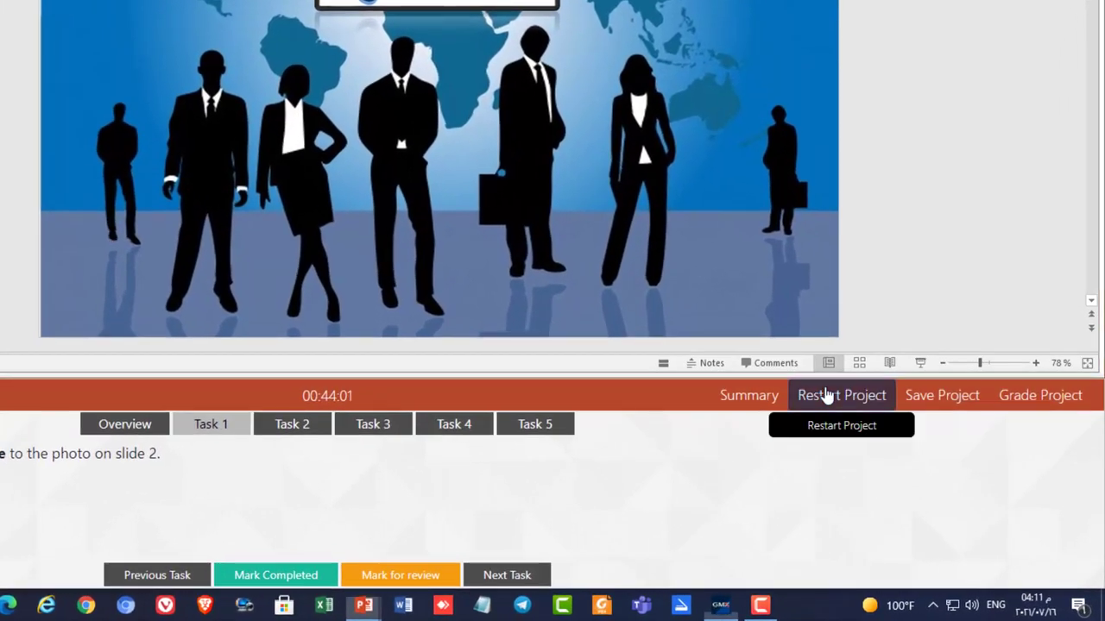
click(826, 394)
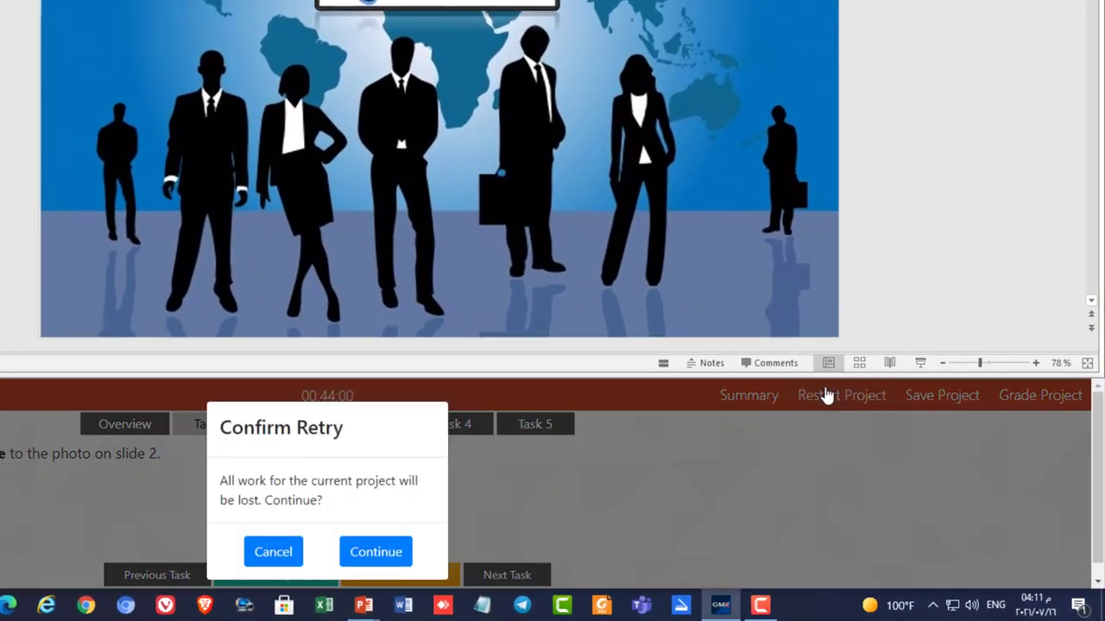
click(405, 553)
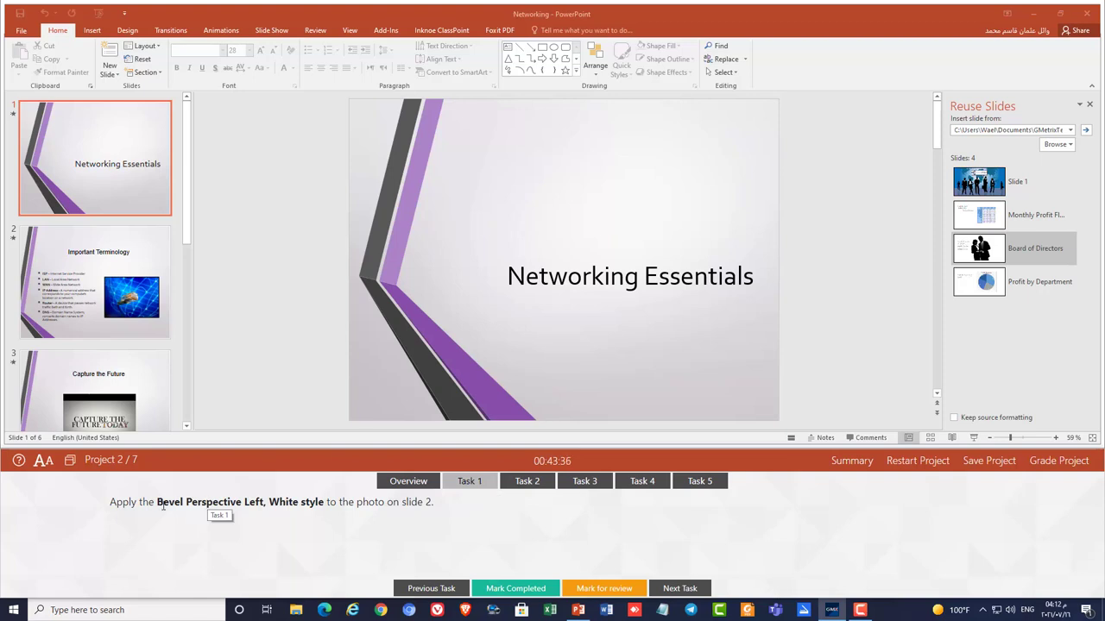
Step: Apply the Bevel Perspective Left, White picture style to slide 2's network photo and mark Task 1 completed
double_click(203, 501)
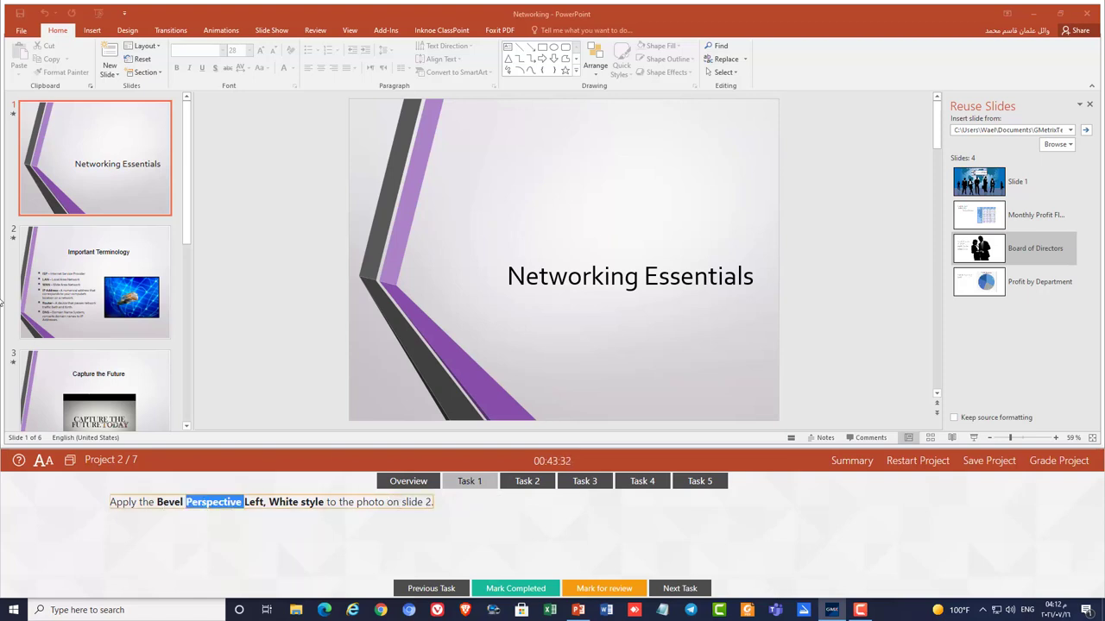
click(57, 262)
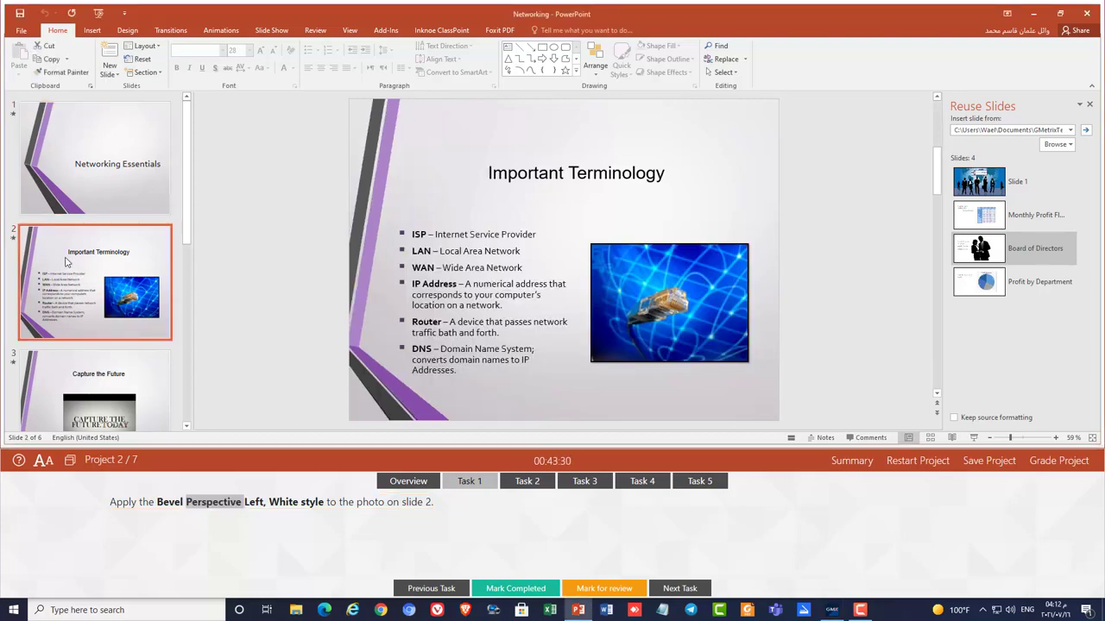
click(695, 334)
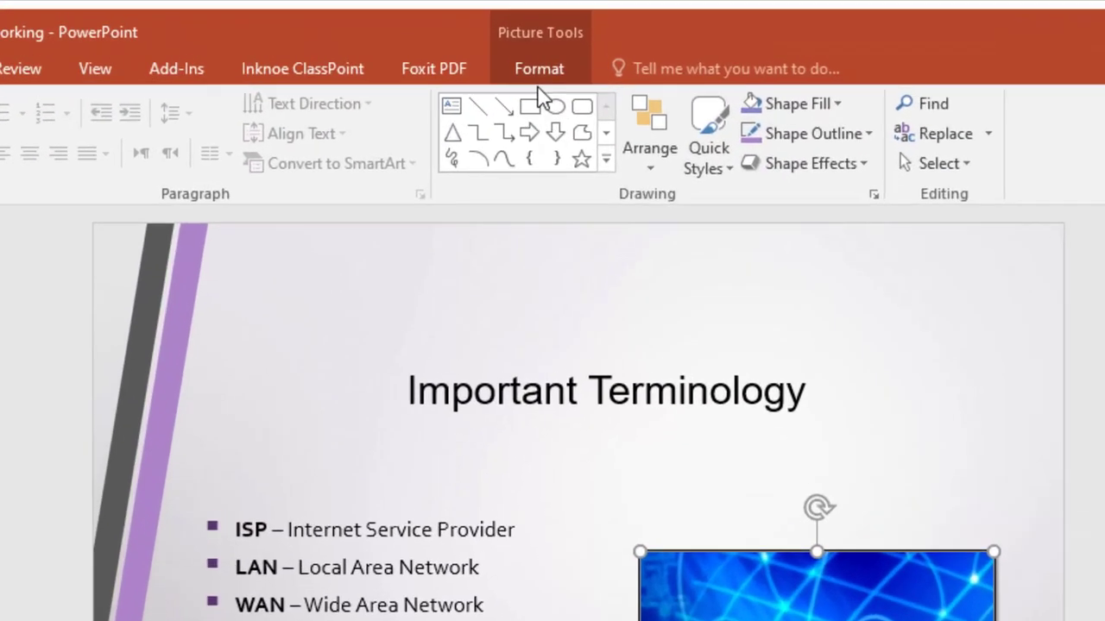
click(546, 30)
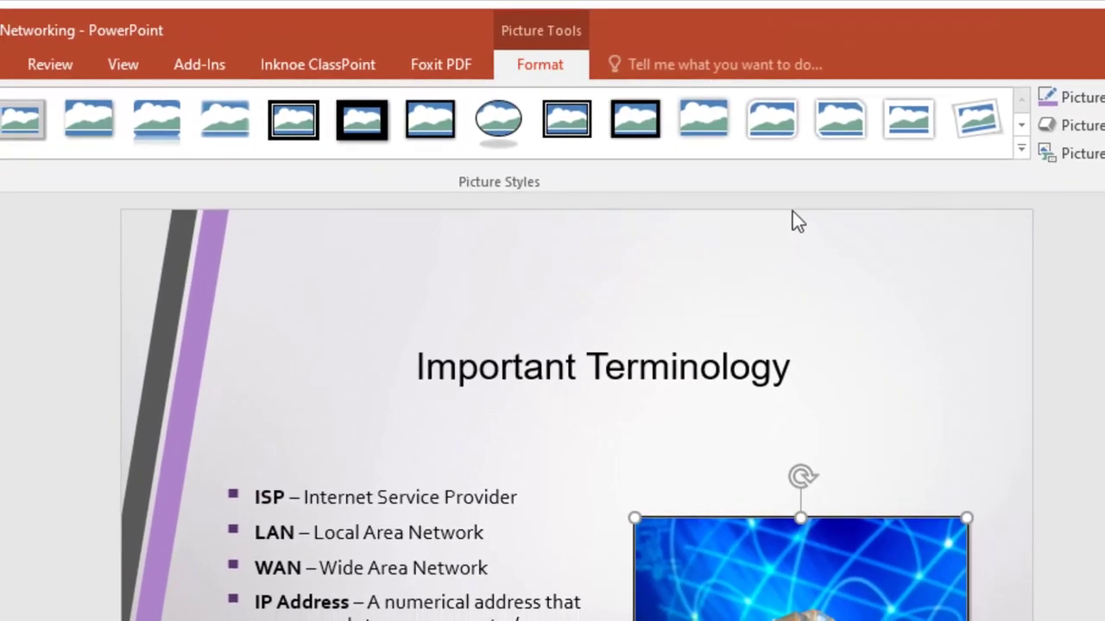
click(1021, 150)
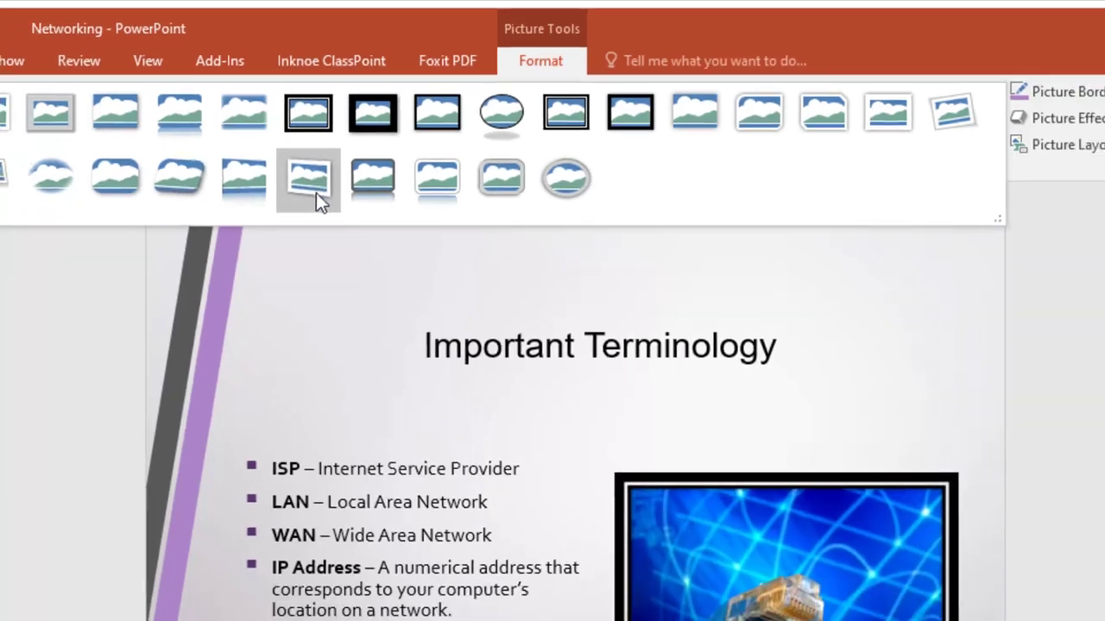
click(290, 198)
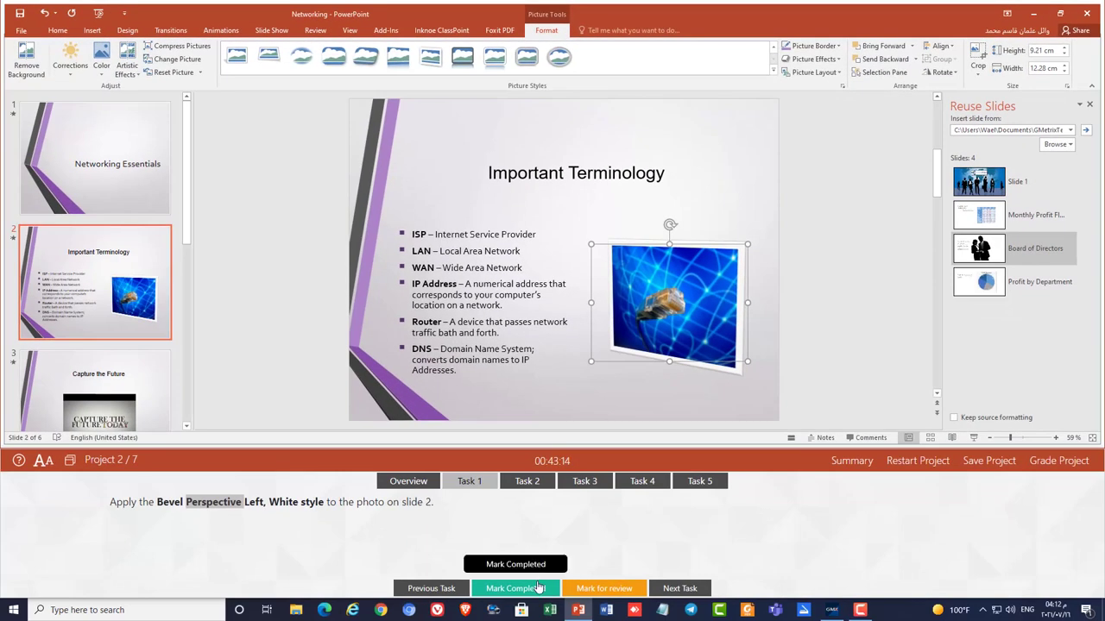
click(537, 588)
click(529, 481)
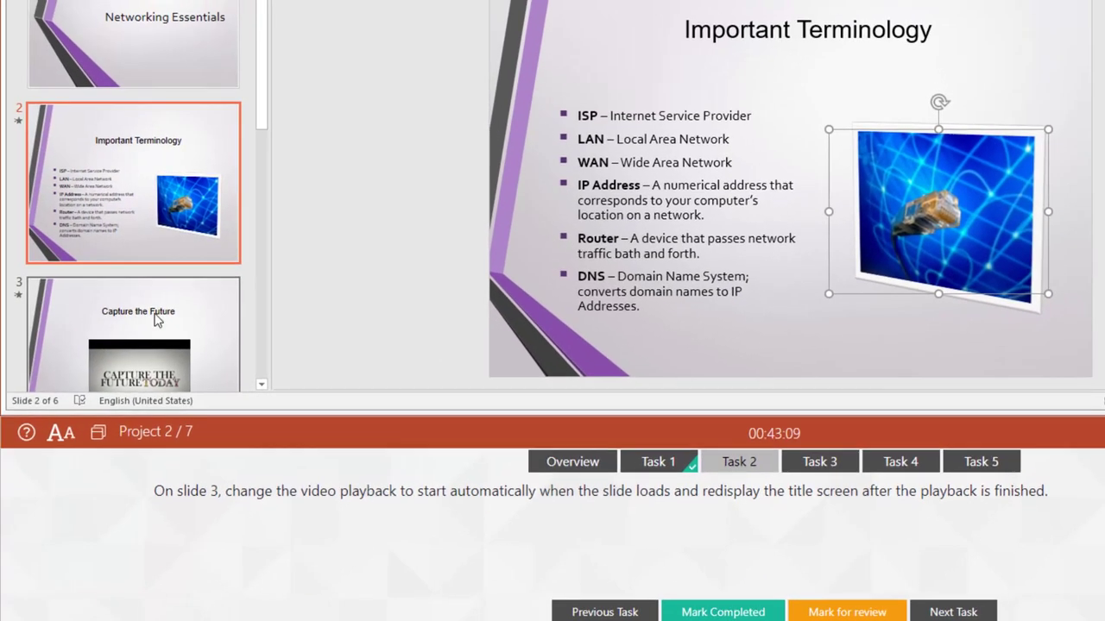
Step: Set slide 3's video to start Automatically and Rewind after Playing, then mark Task 2 completed
click(130, 337)
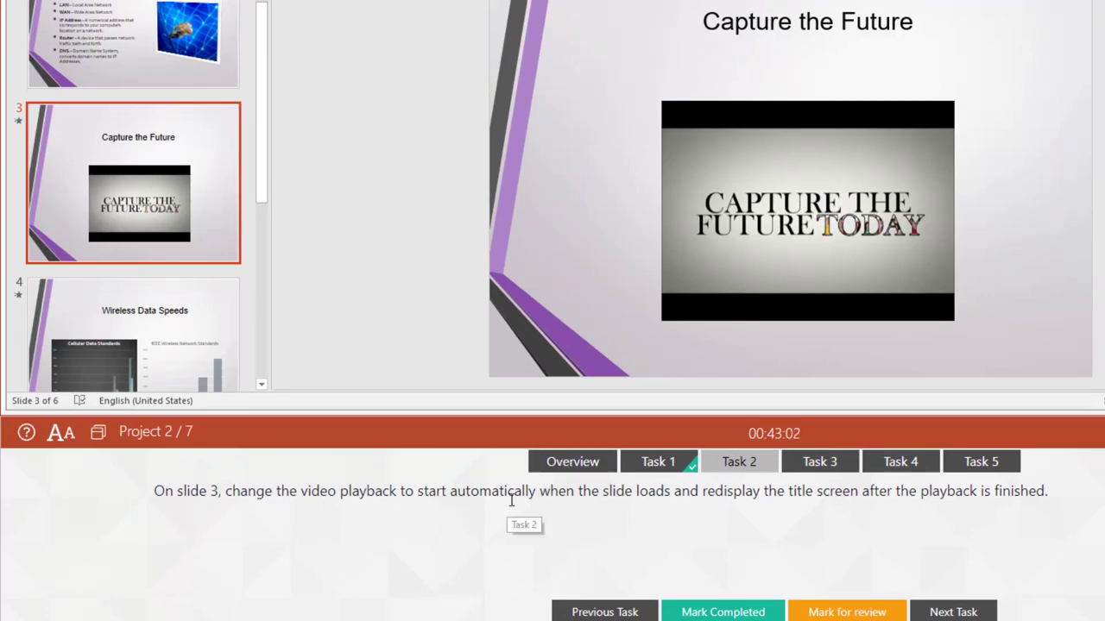
click(744, 298)
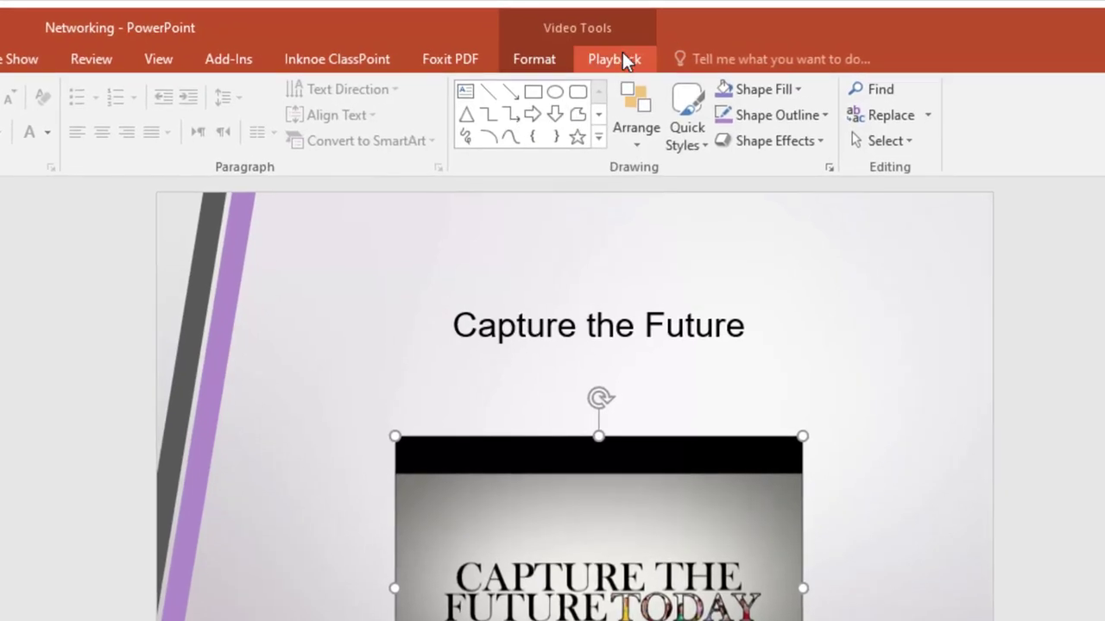
click(622, 52)
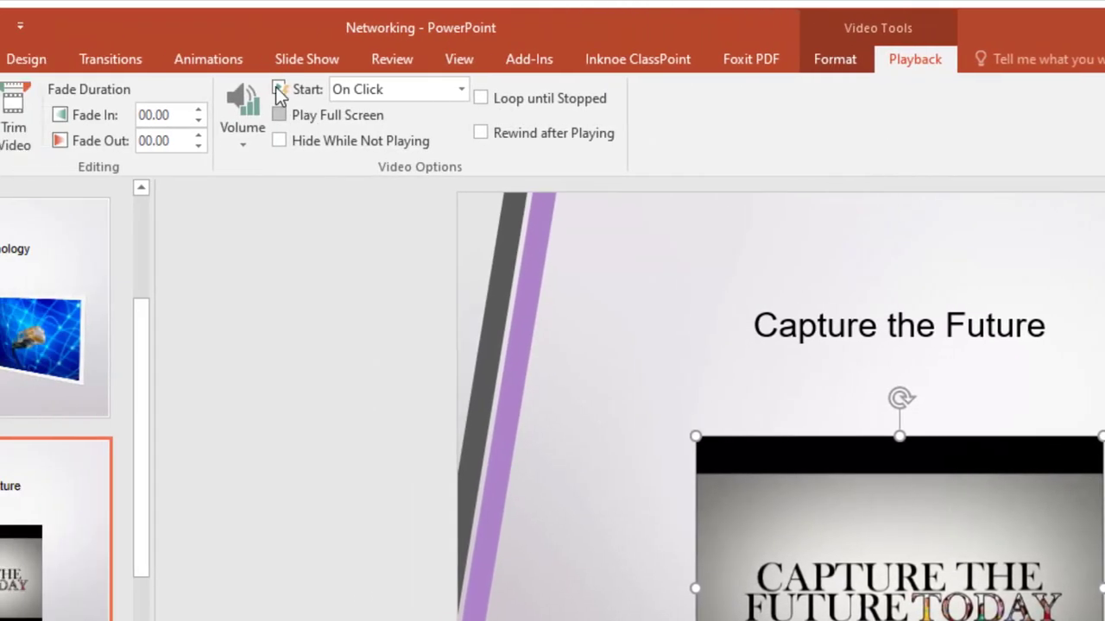
click(176, 90)
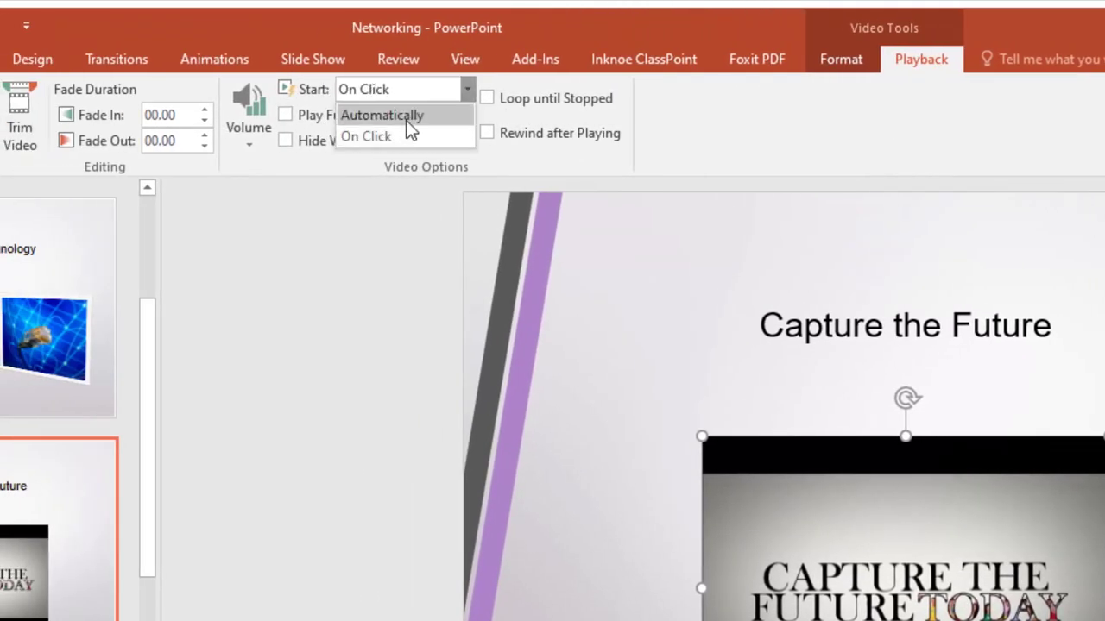
click(409, 119)
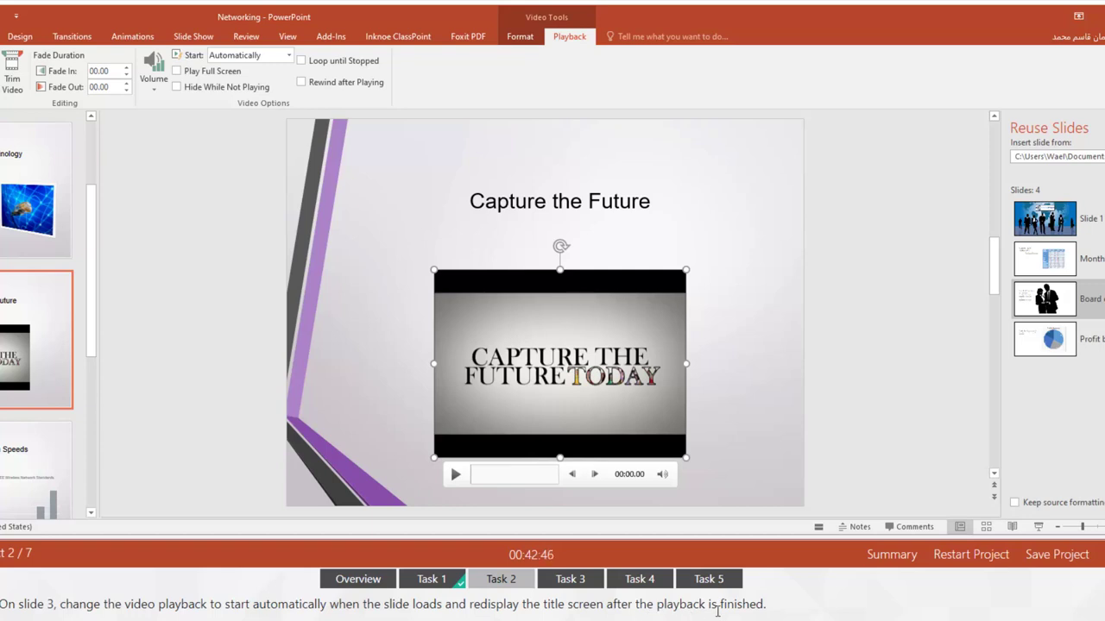
click(301, 82)
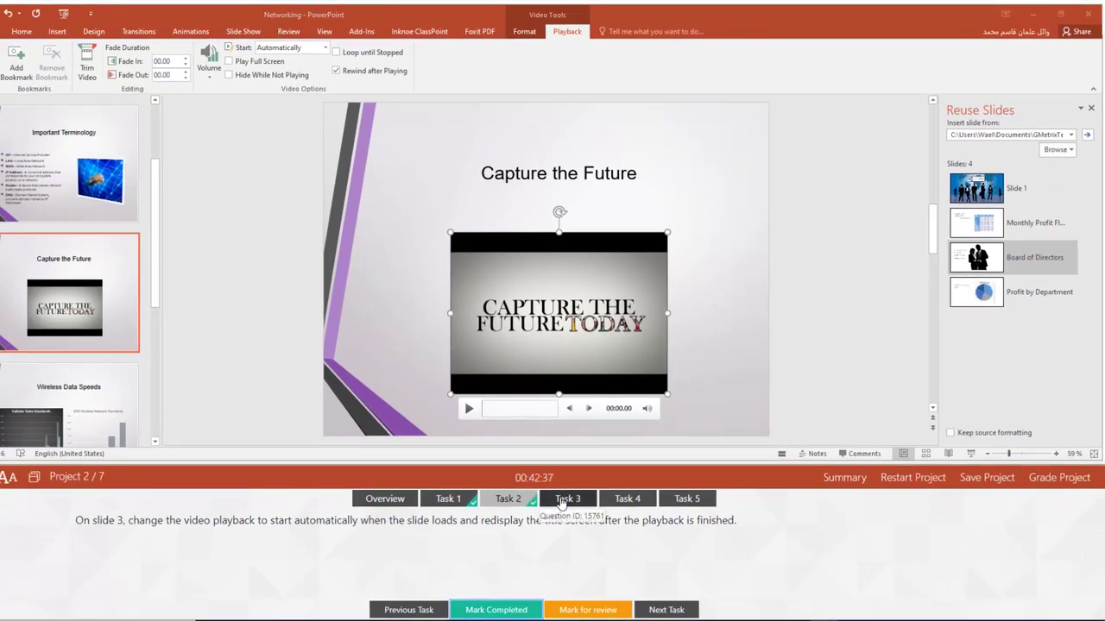
click(545, 501)
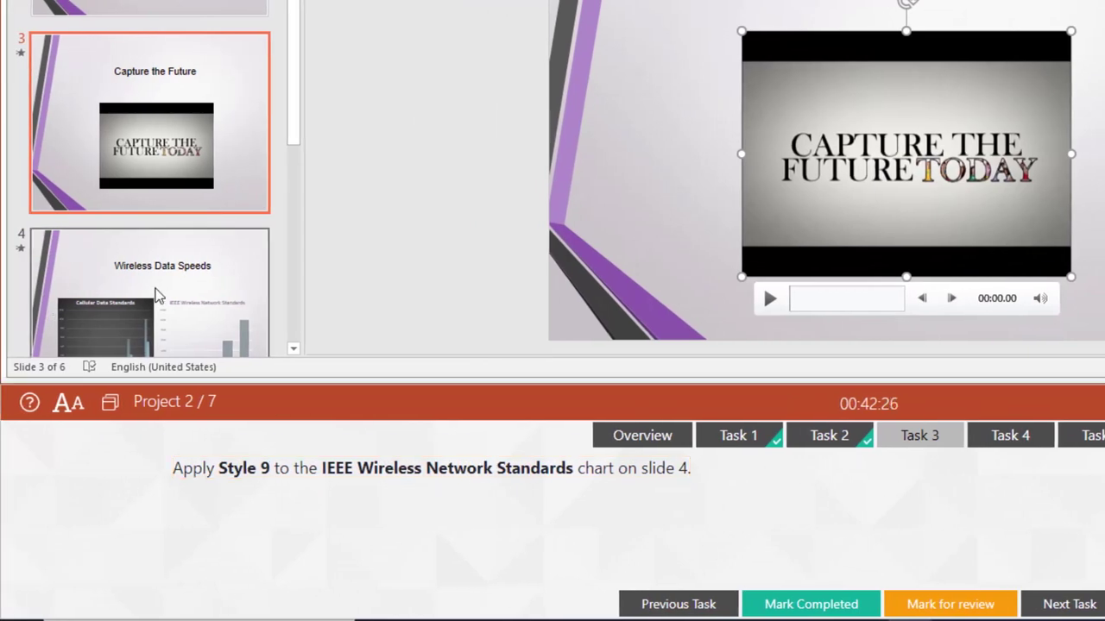
Step: Give slide 4's IEEE Wireless Network Standards chart Style 9 and mark Task 3 completed
click(117, 294)
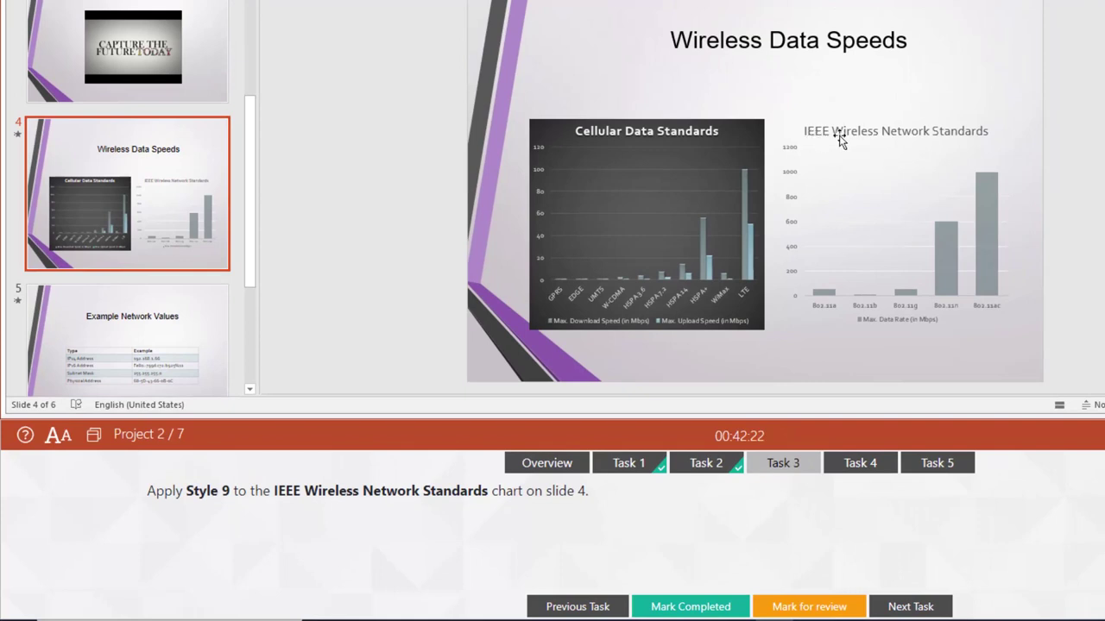
click(821, 138)
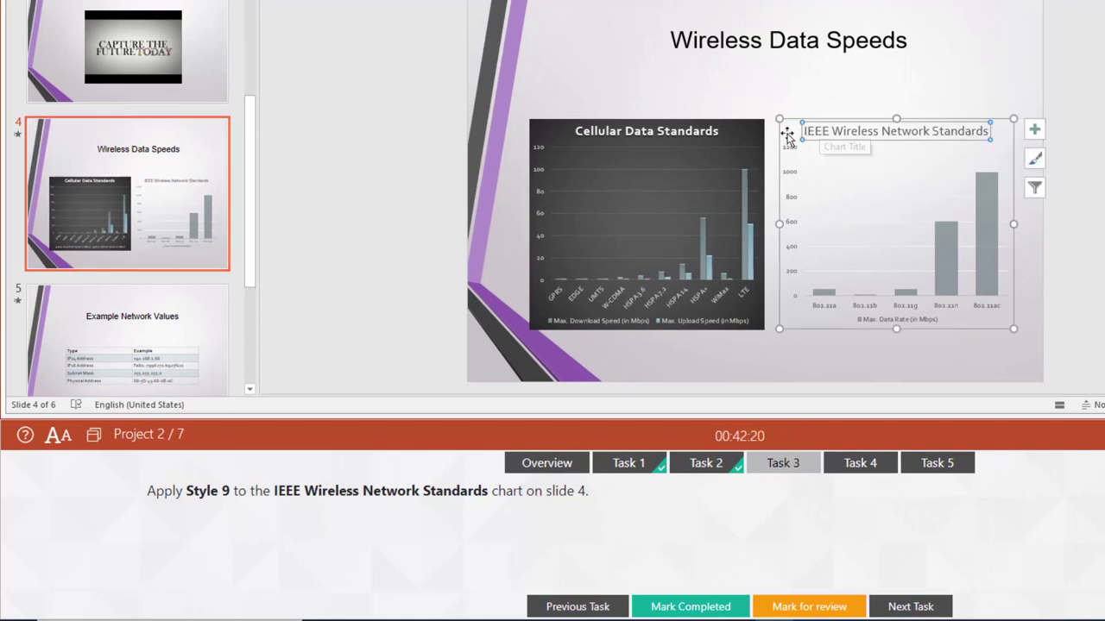
click(780, 136)
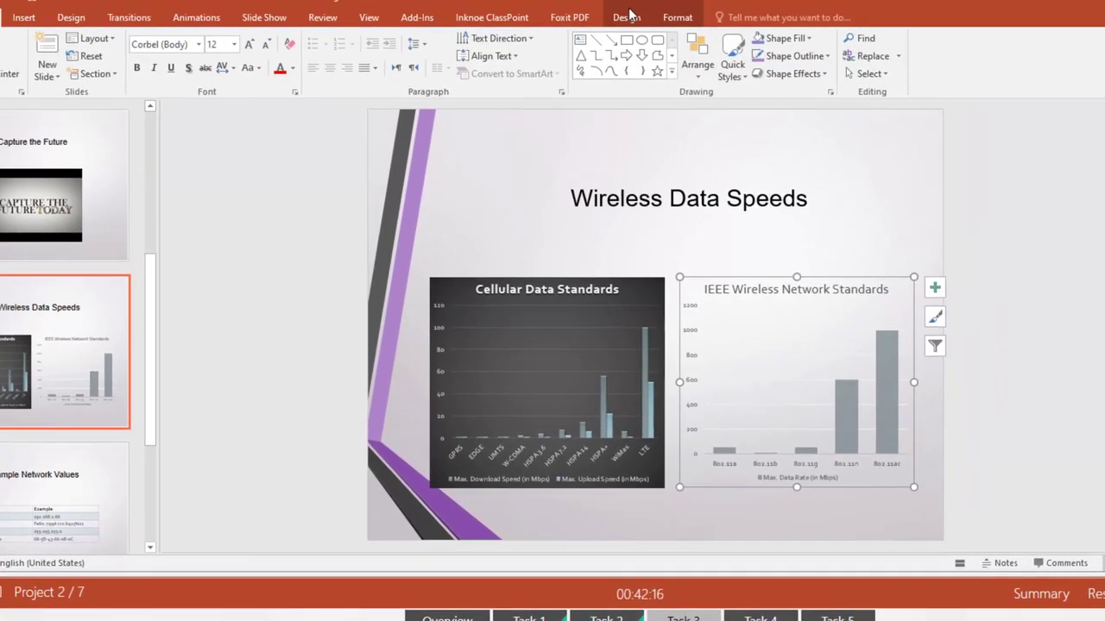
click(630, 17)
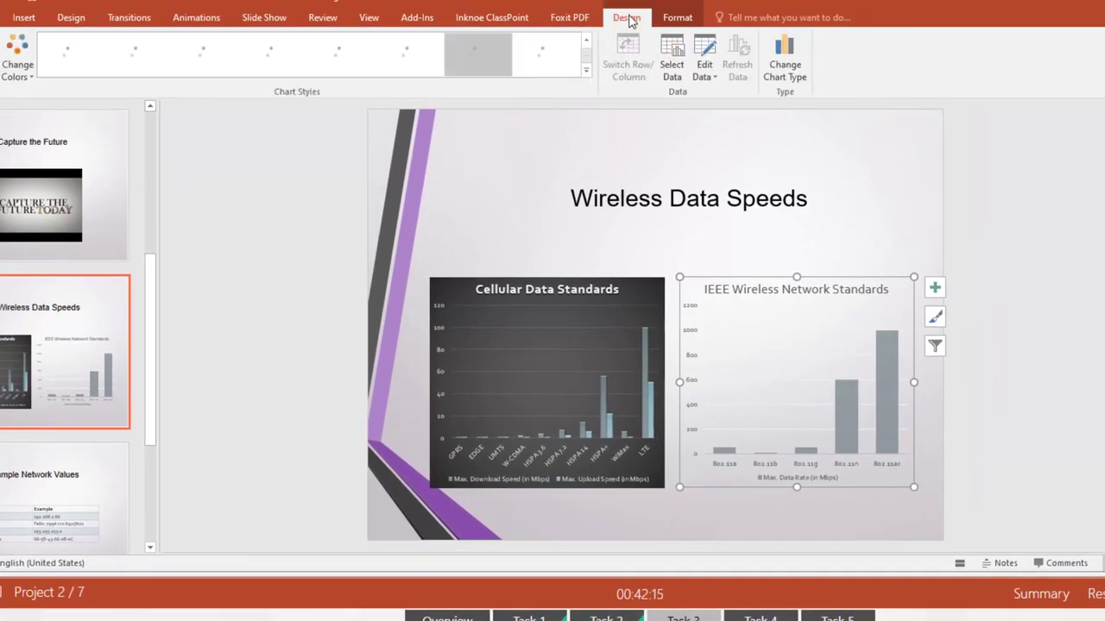
click(587, 76)
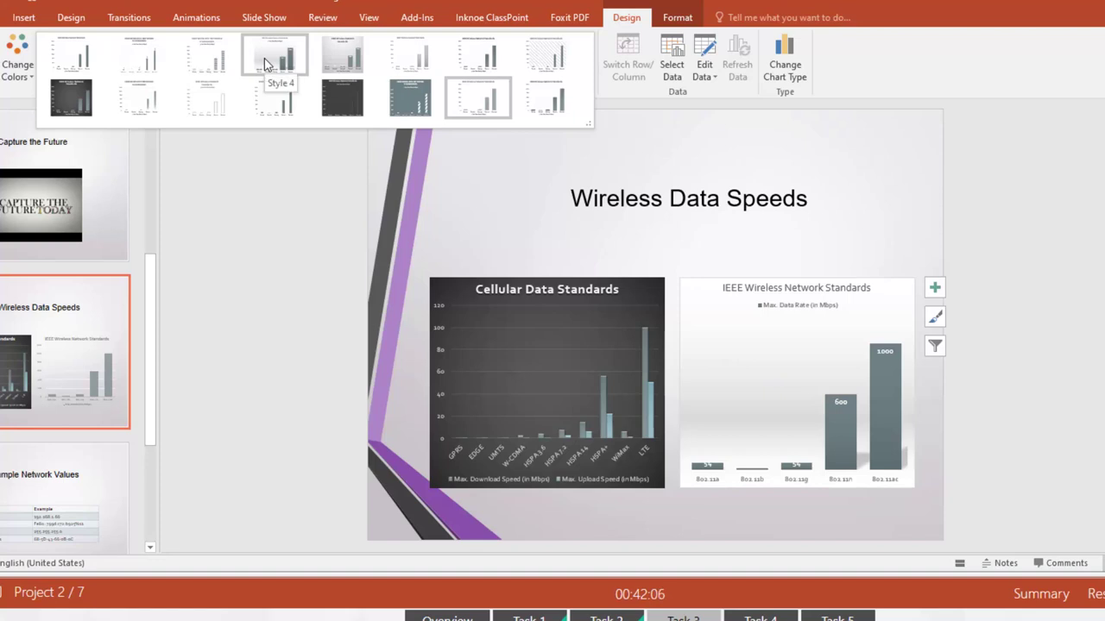
click(96, 106)
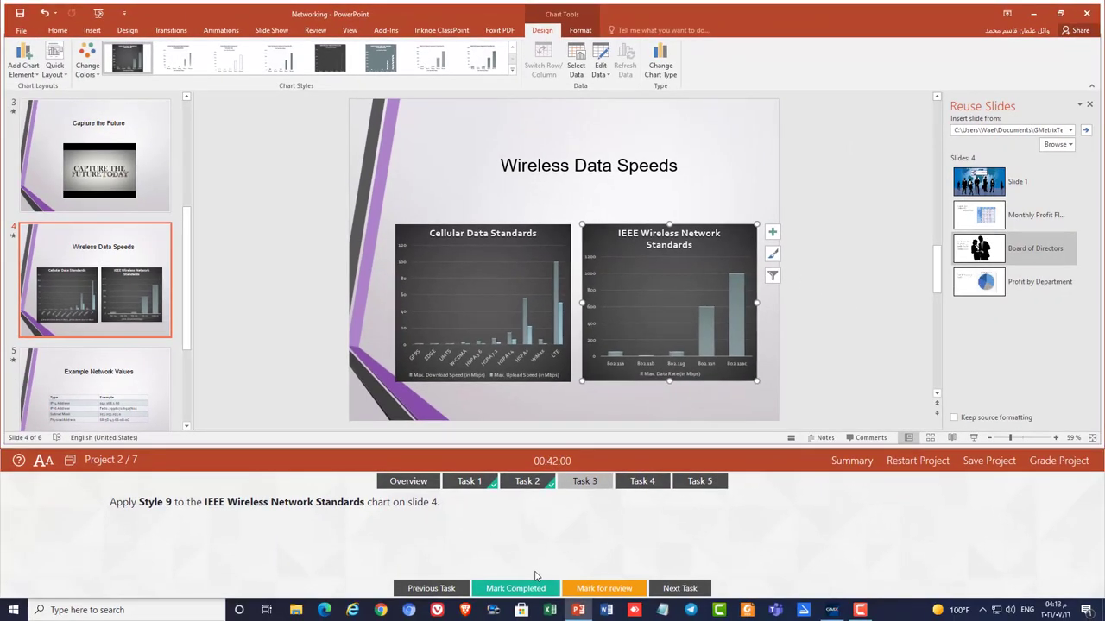
click(526, 589)
click(642, 482)
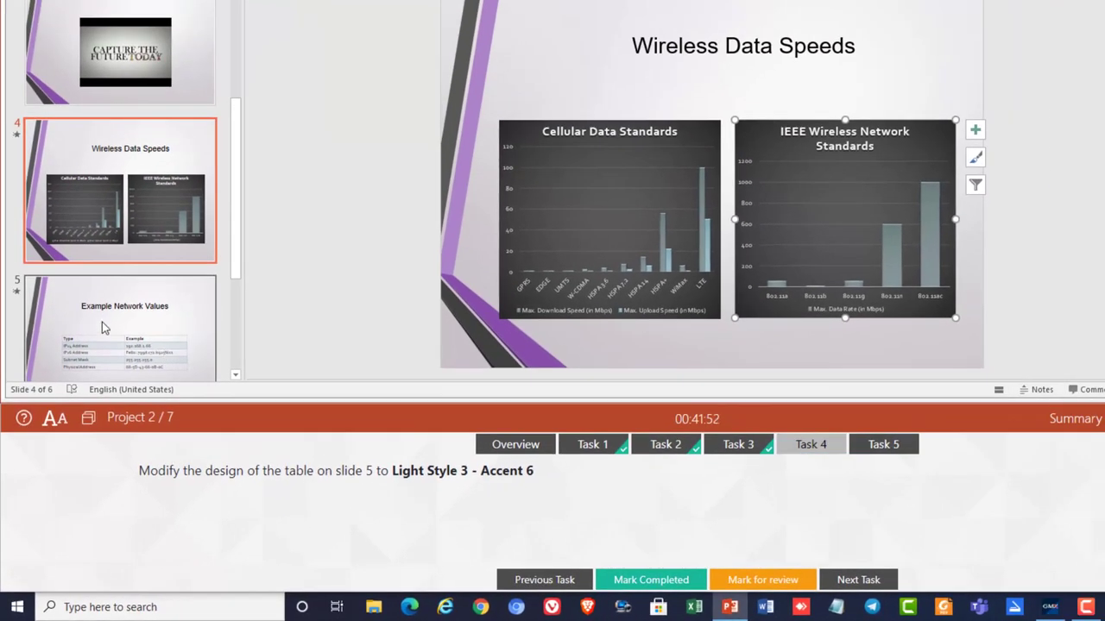
Step: Format slide 5's table with Light Style 3 - Accent 6 and mark Task 4 completed
click(102, 325)
click(589, 138)
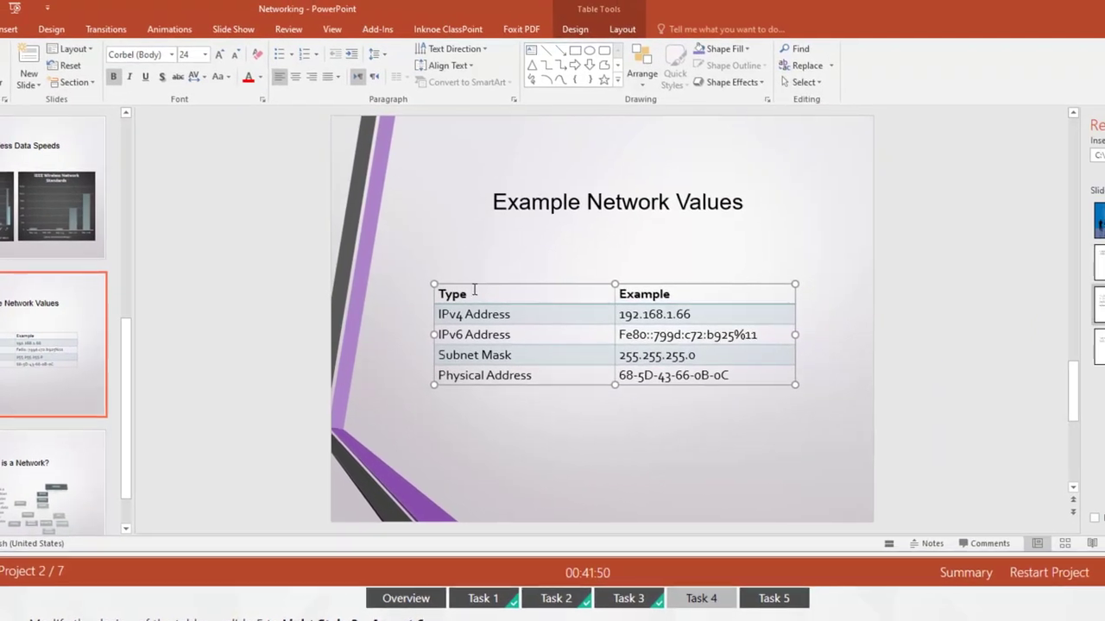
click(569, 38)
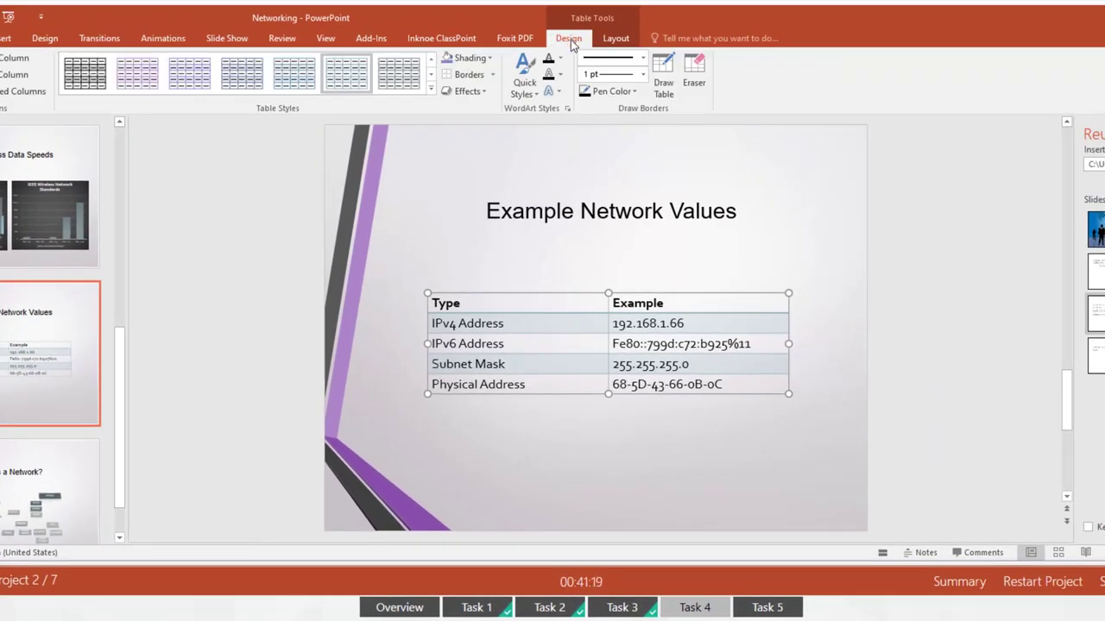
click(431, 91)
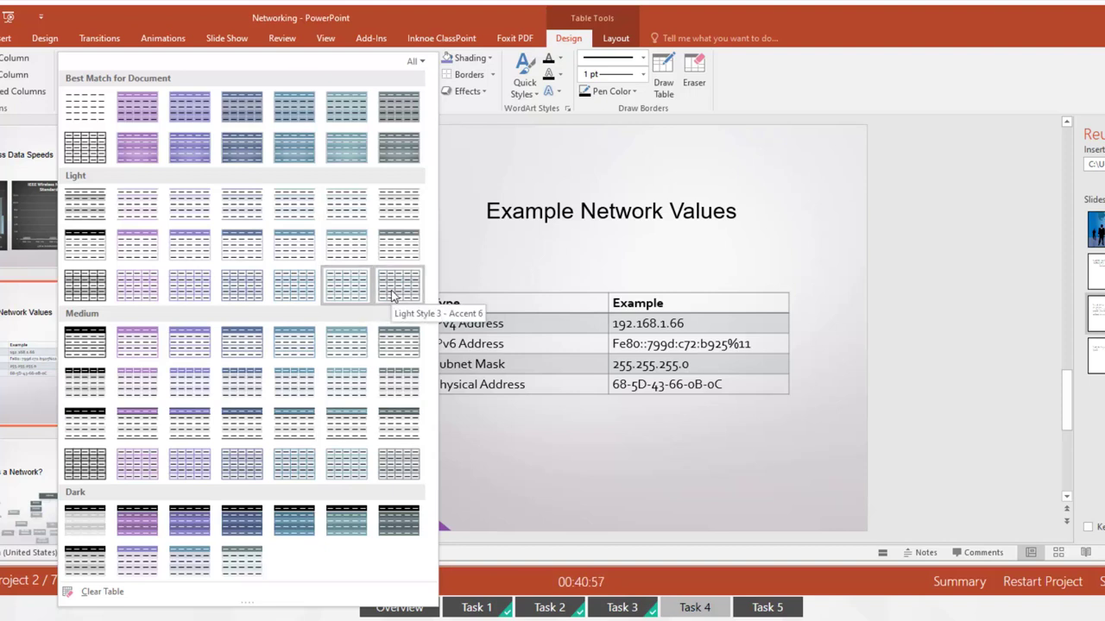
click(391, 293)
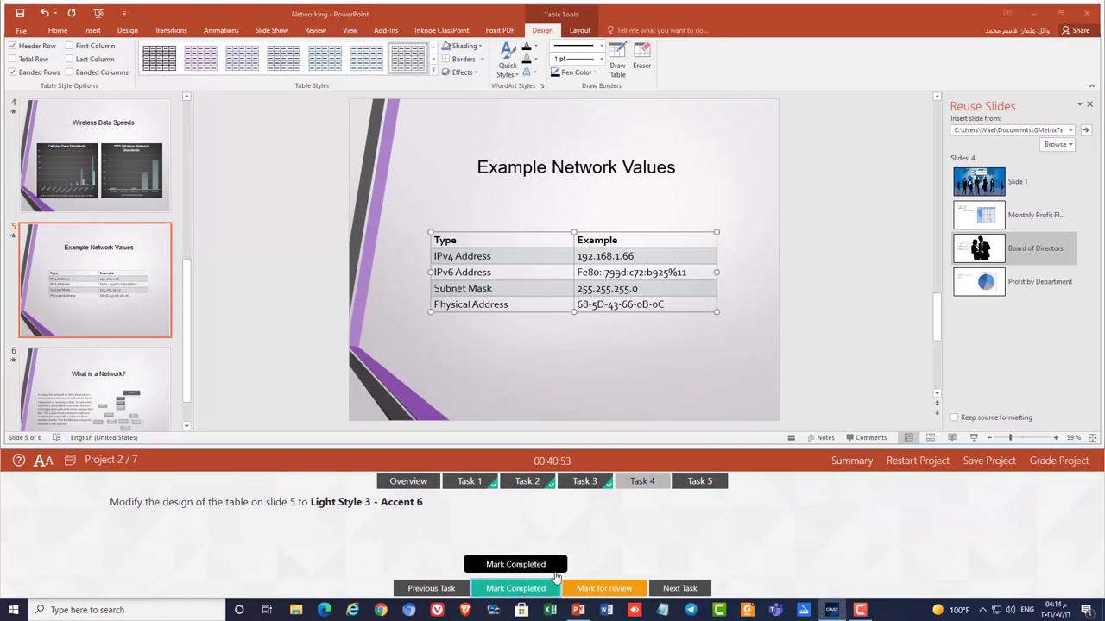
click(557, 578)
click(699, 481)
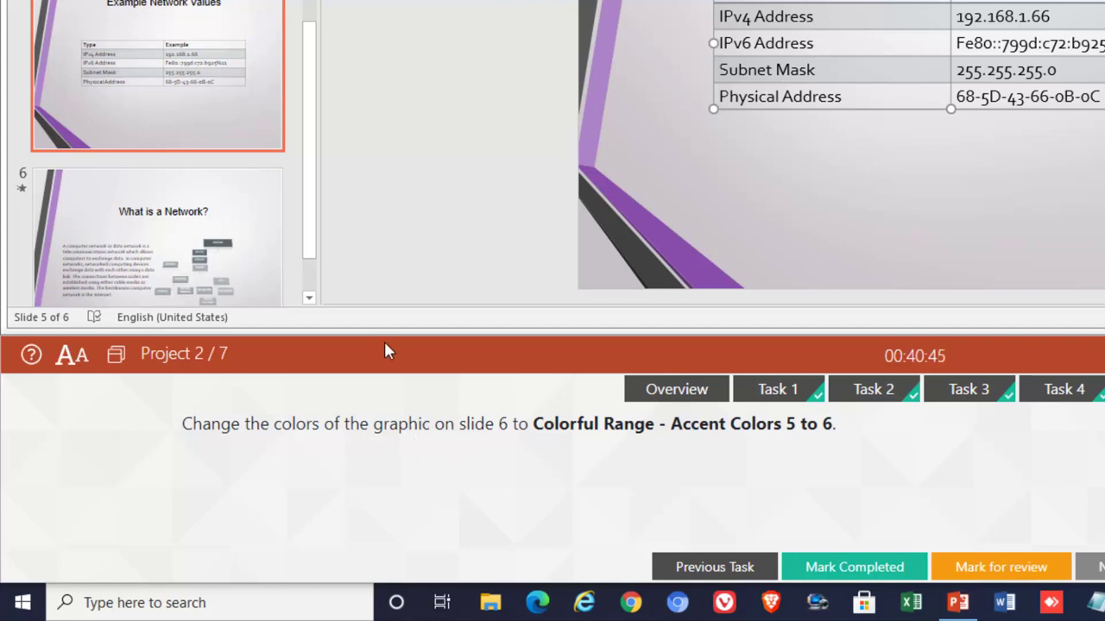
Step: Recolour slide 6's network SmartArt to Colorful Range - Accent Colors 5 to 6 and grade the project
scroll(155, 229, down, 2)
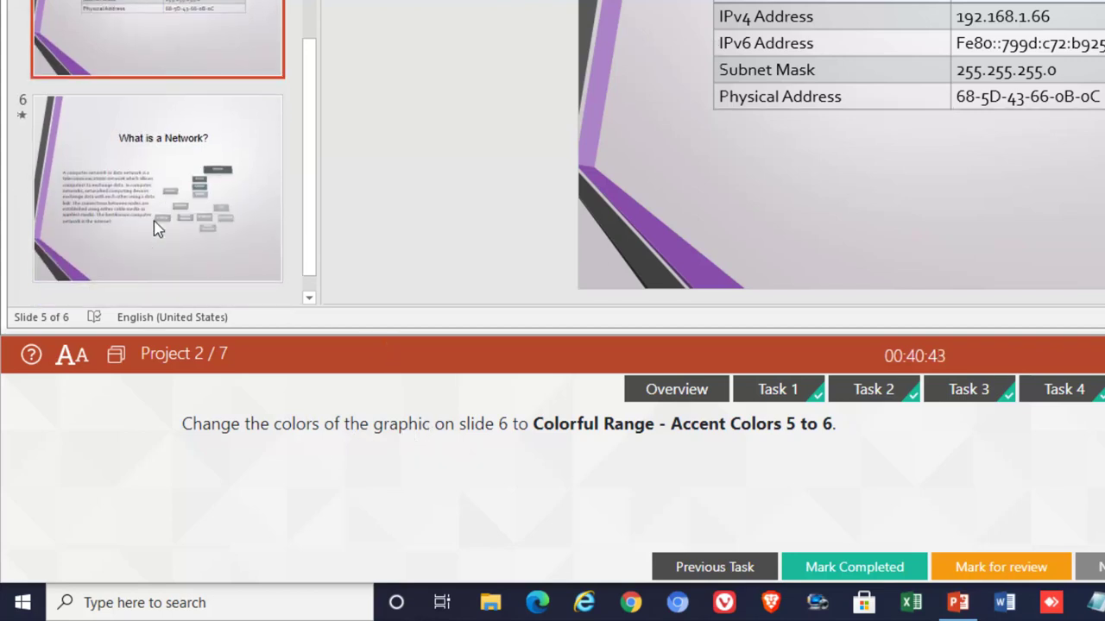
click(95, 145)
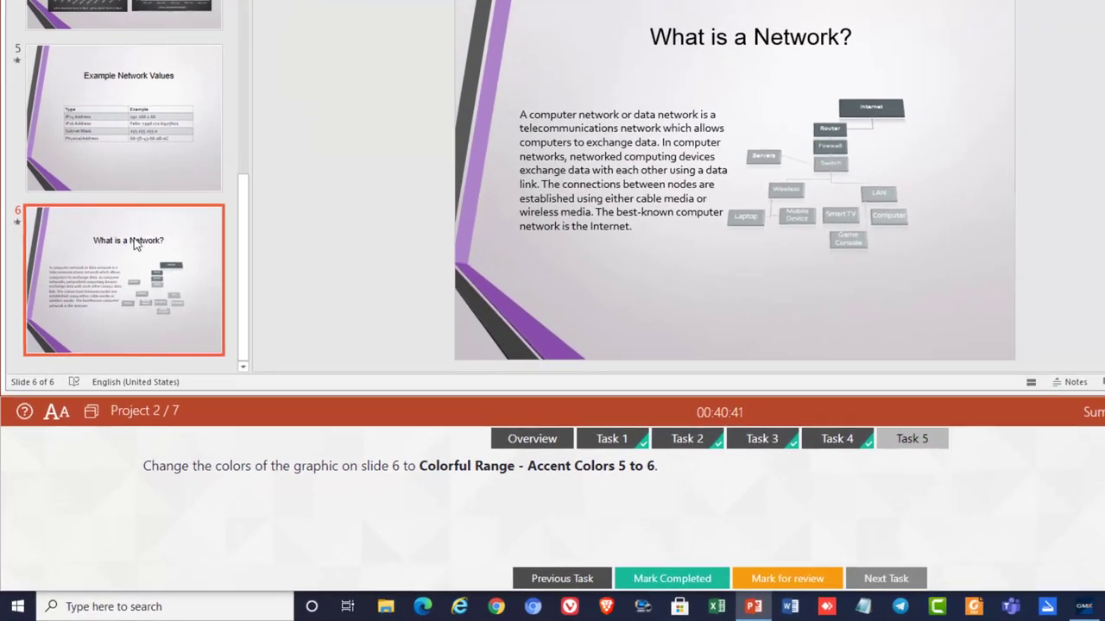
click(790, 139)
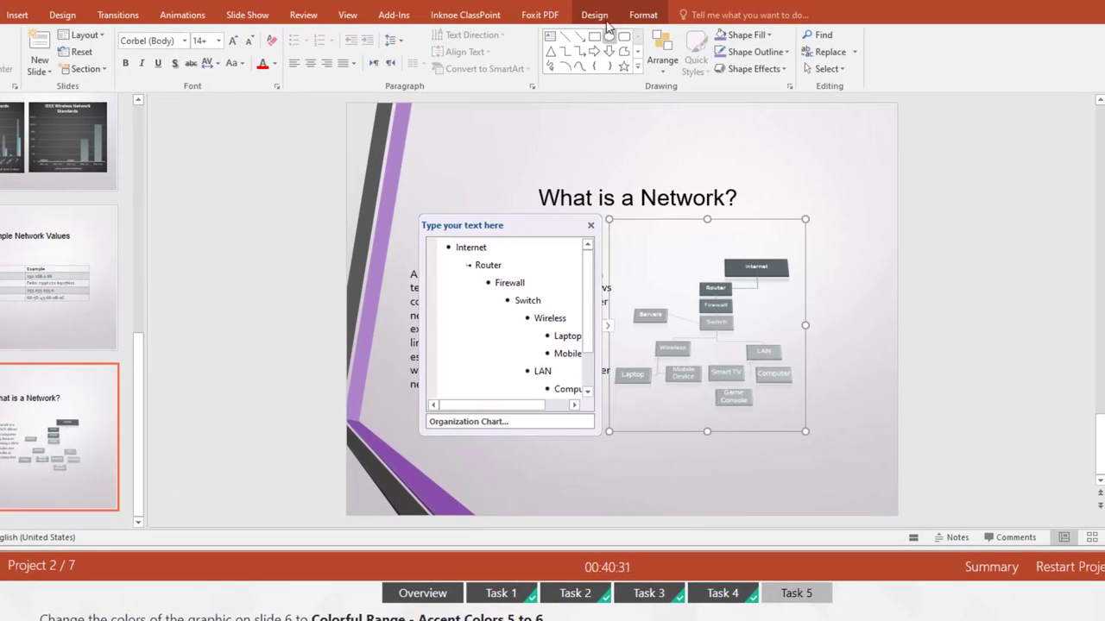
click(606, 13)
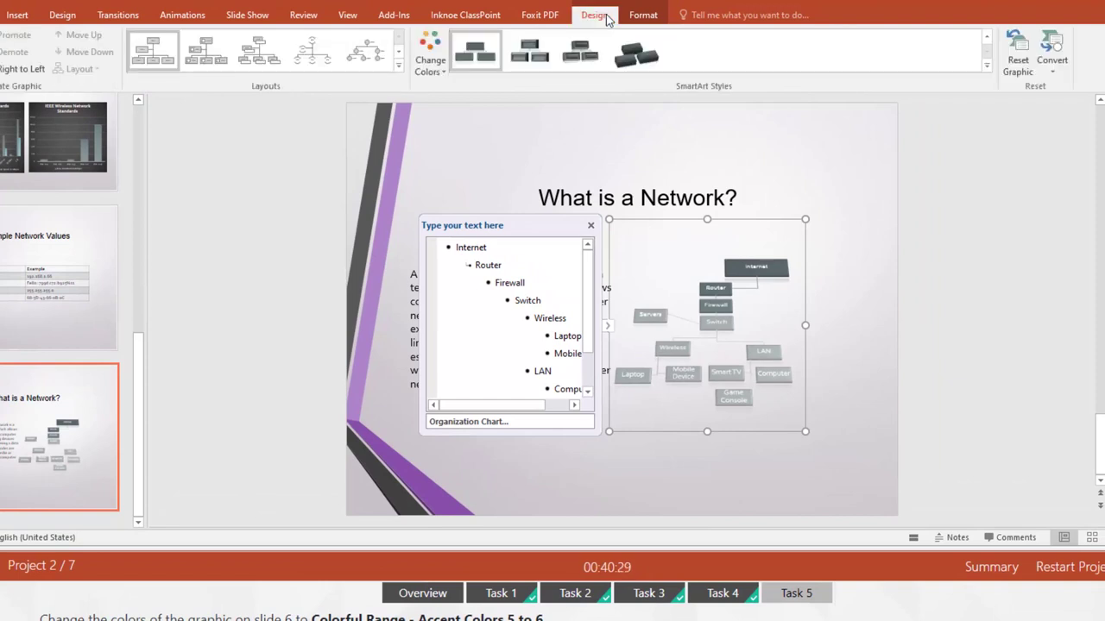
click(427, 70)
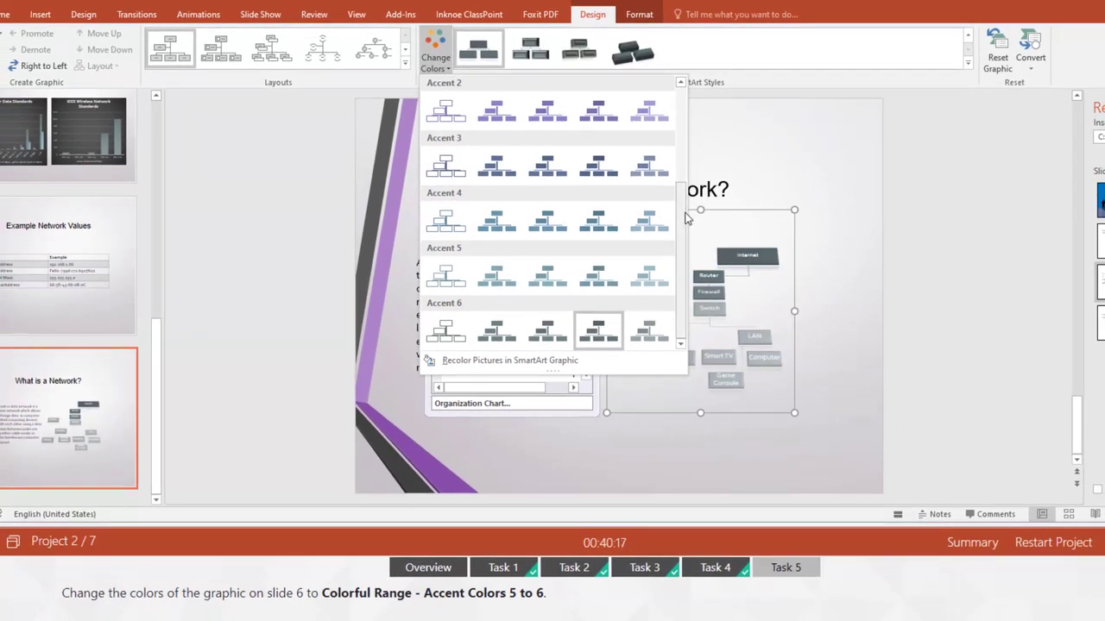
drag(686, 219, 682, 129)
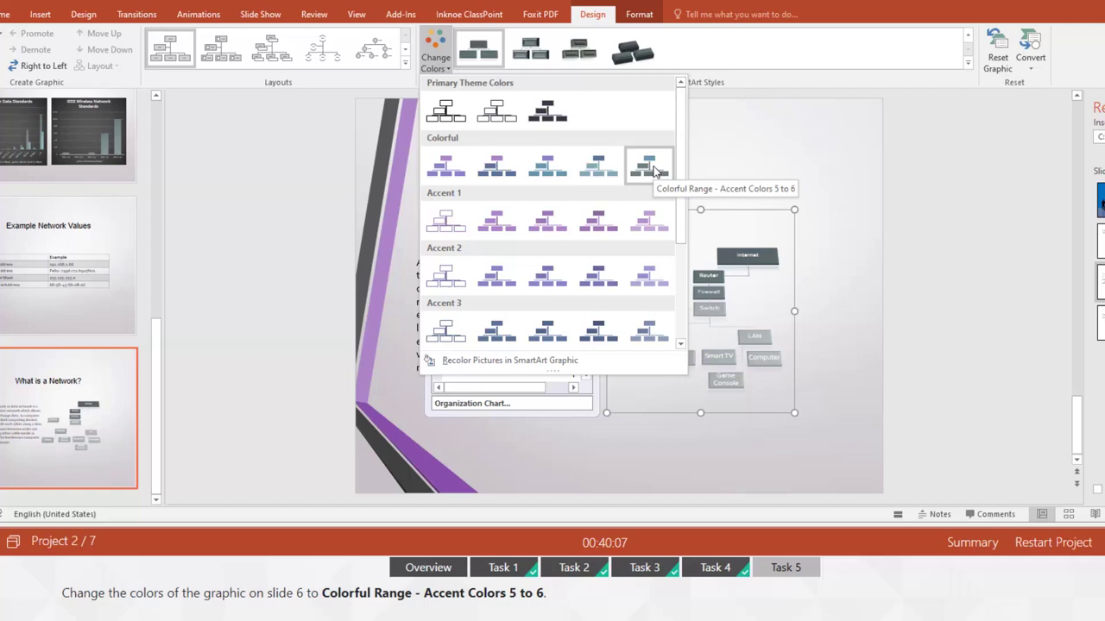
click(653, 167)
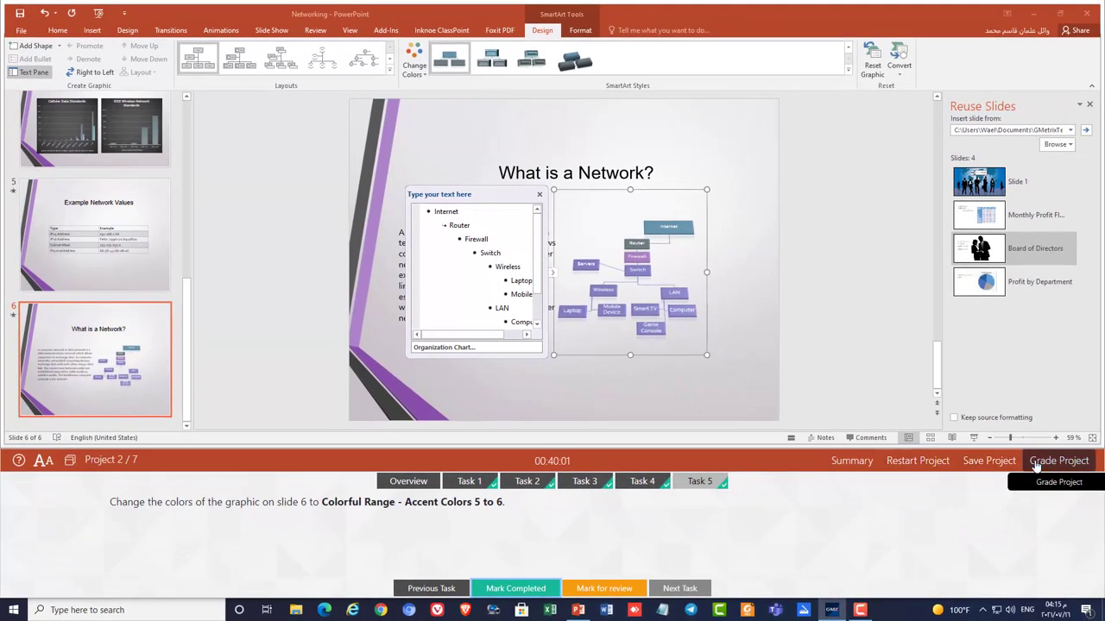
click(1036, 466)
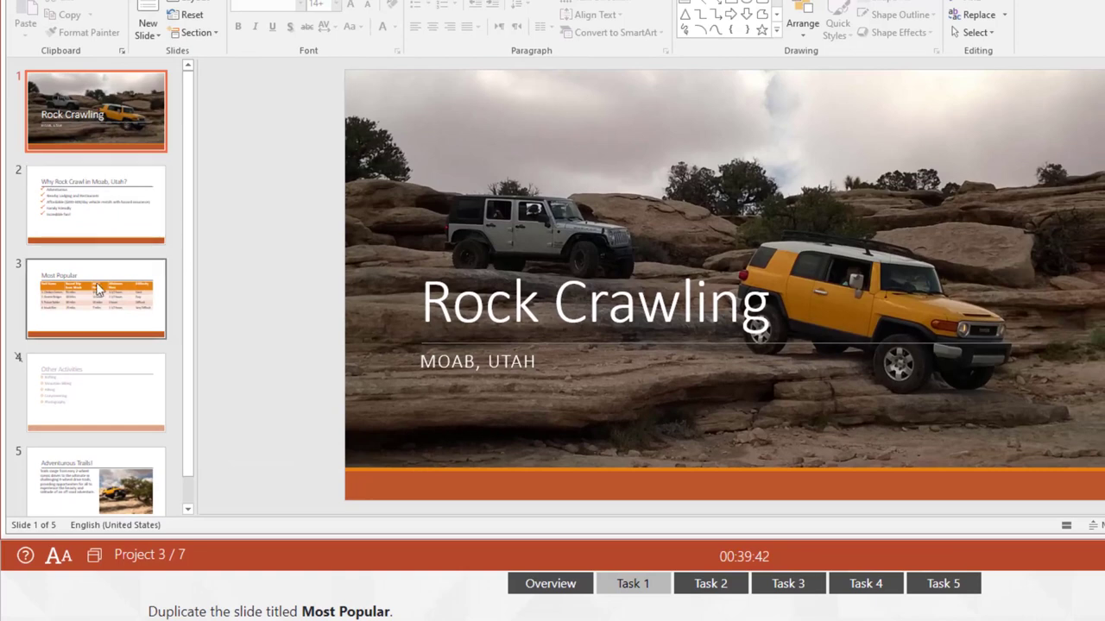
Step: Duplicate the Most Popular slide so the copy becomes slide 4, and mark Task 1 completed
click(98, 290)
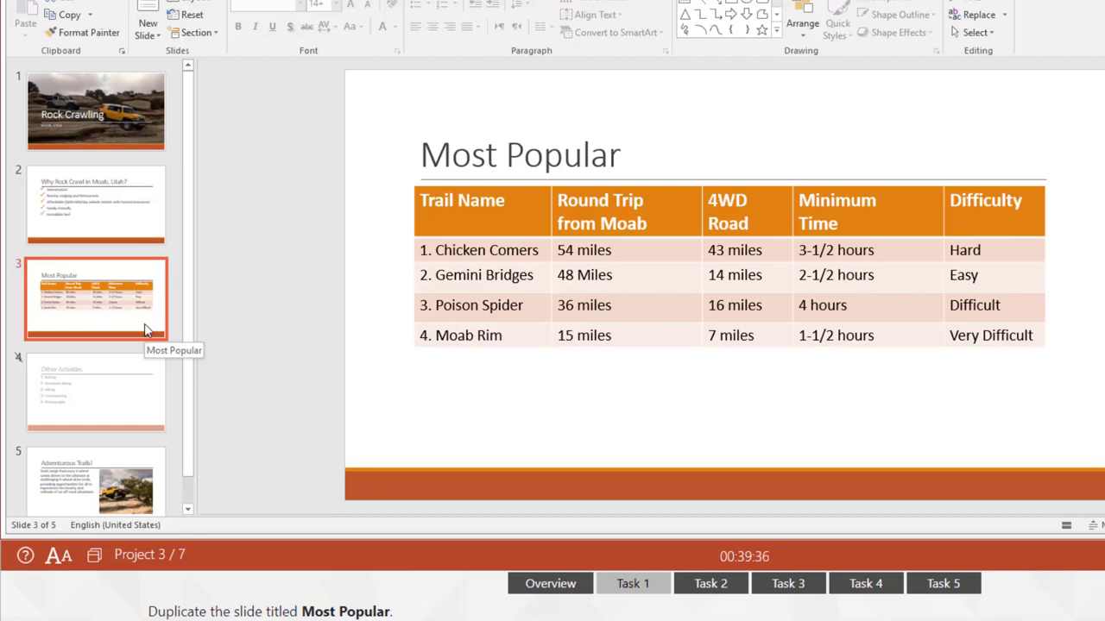
right_click(144, 323)
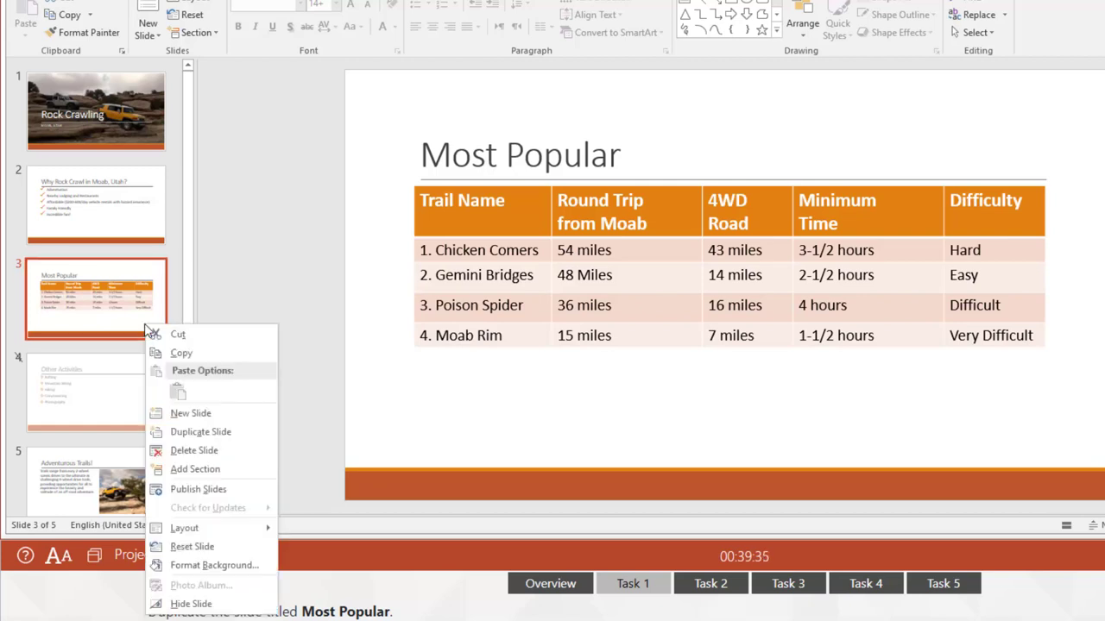
click(216, 439)
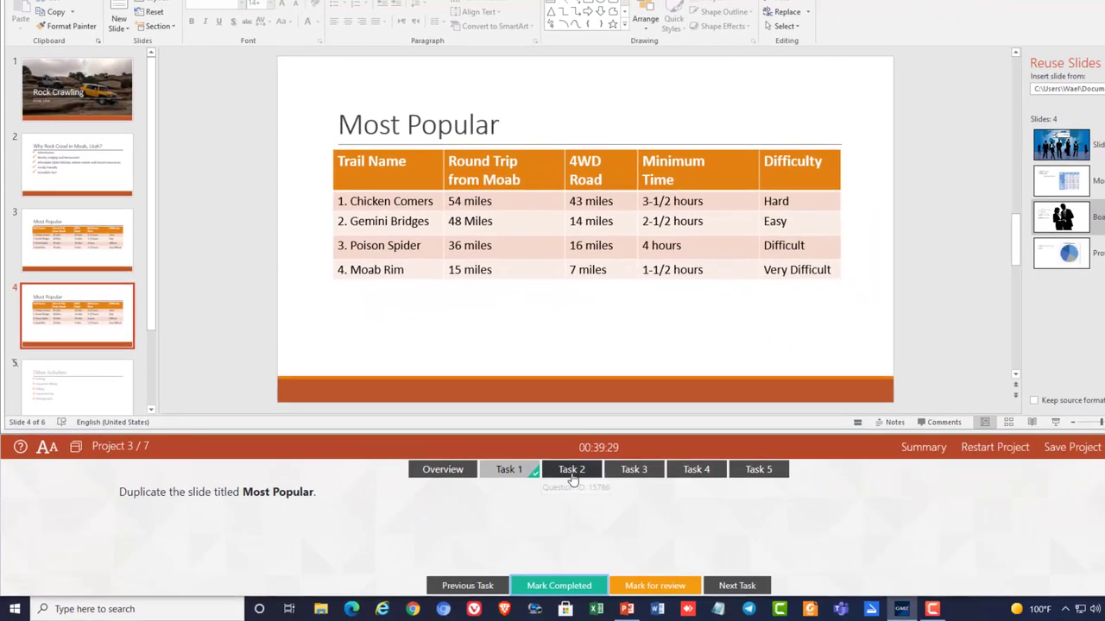
click(710, 583)
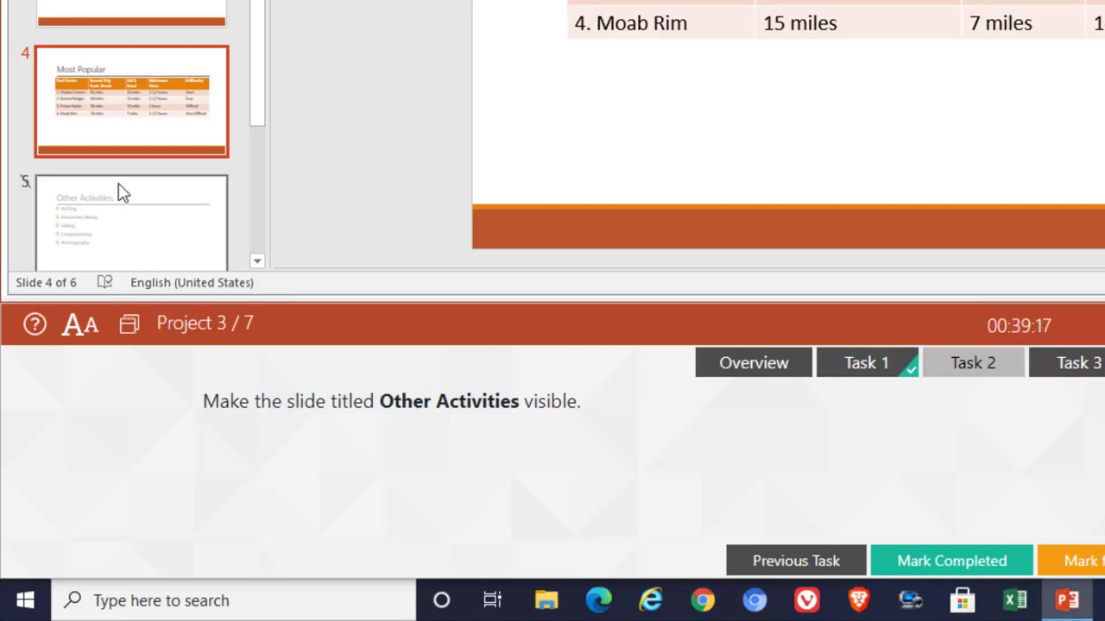
Step: Unhide slide 5, Other Activities, and mark Task 2 completed
scroll(119, 190, down, 2)
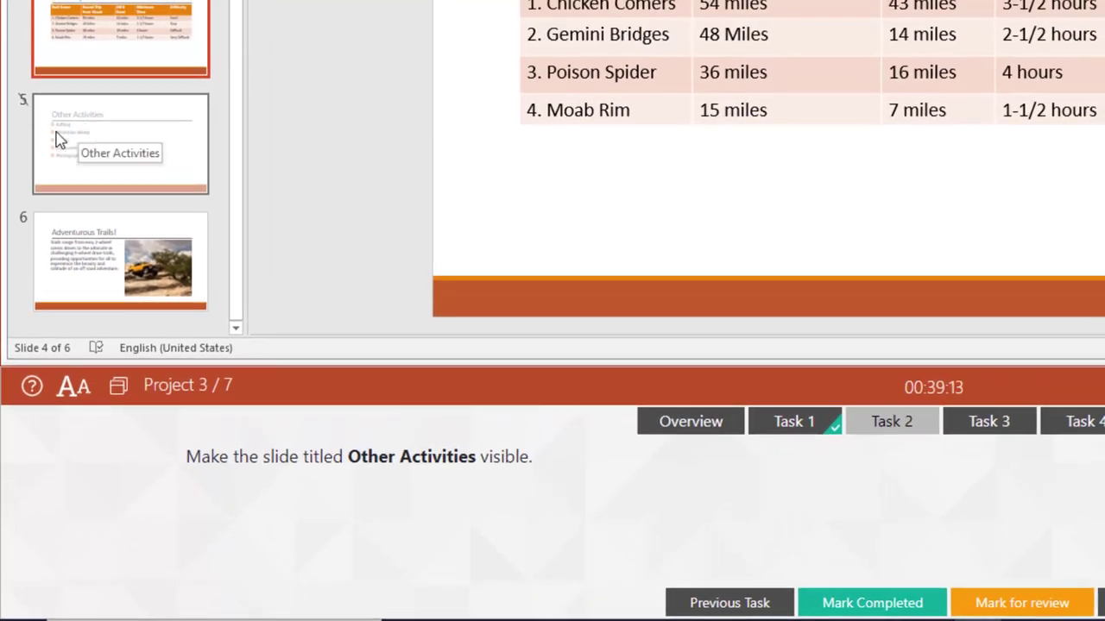
right_click(109, 145)
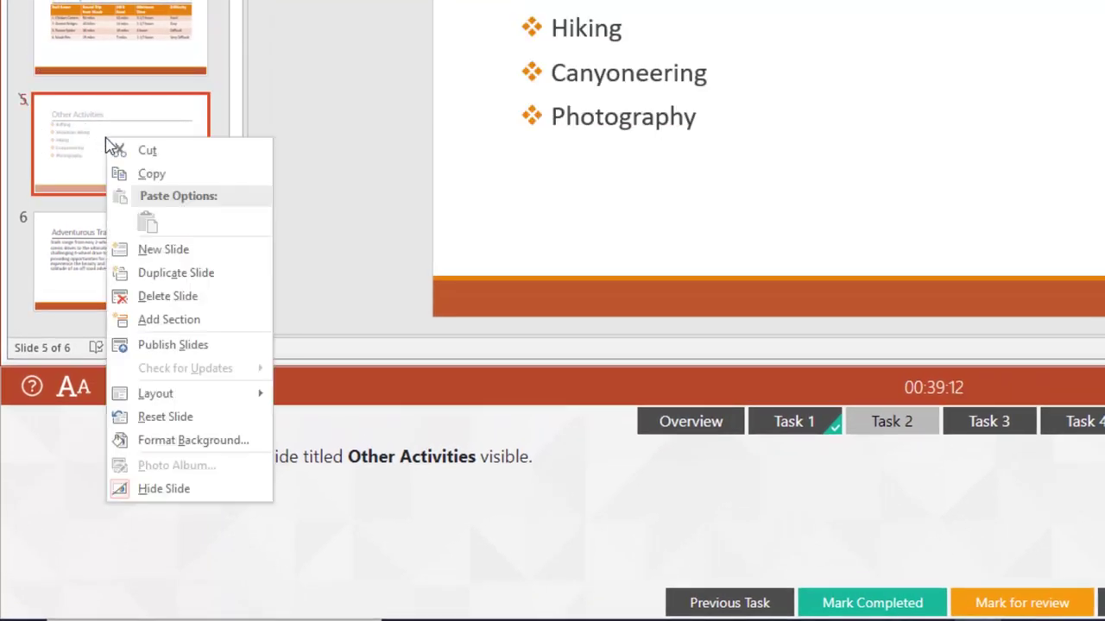
click(198, 498)
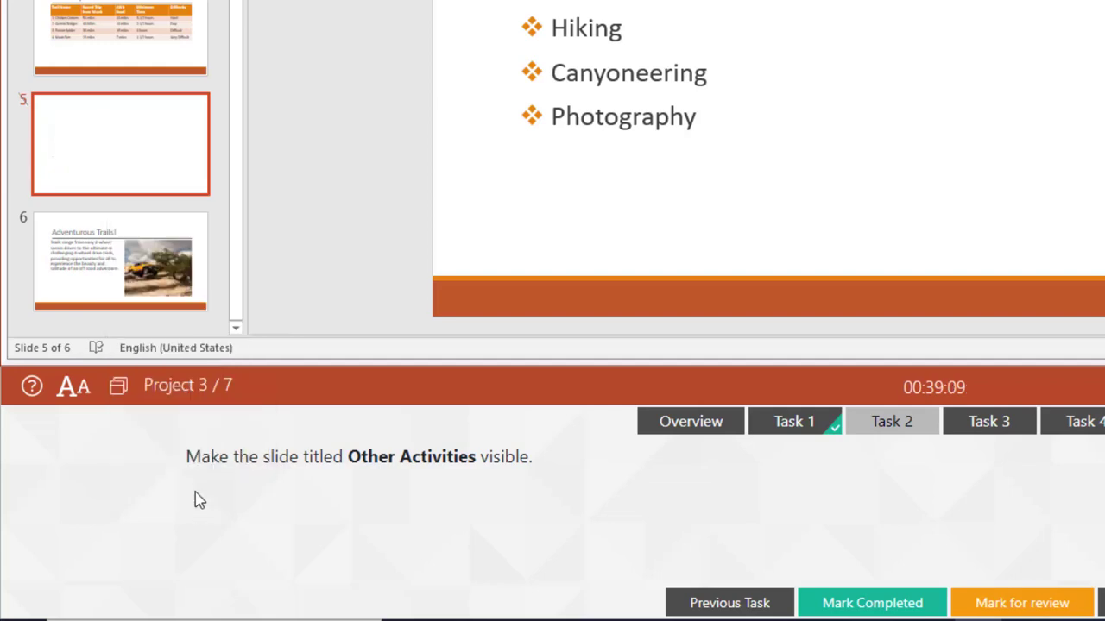
click(919, 604)
click(997, 423)
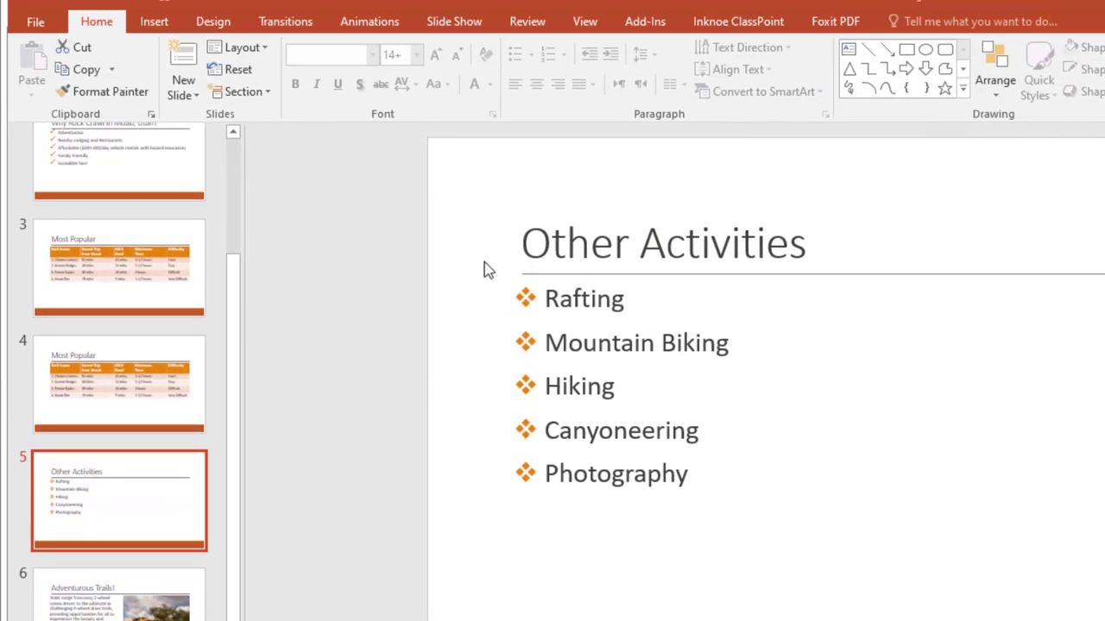
Step: Turn on the Date in the Handout Master, close master view, and mark Task 3 completed
click(592, 27)
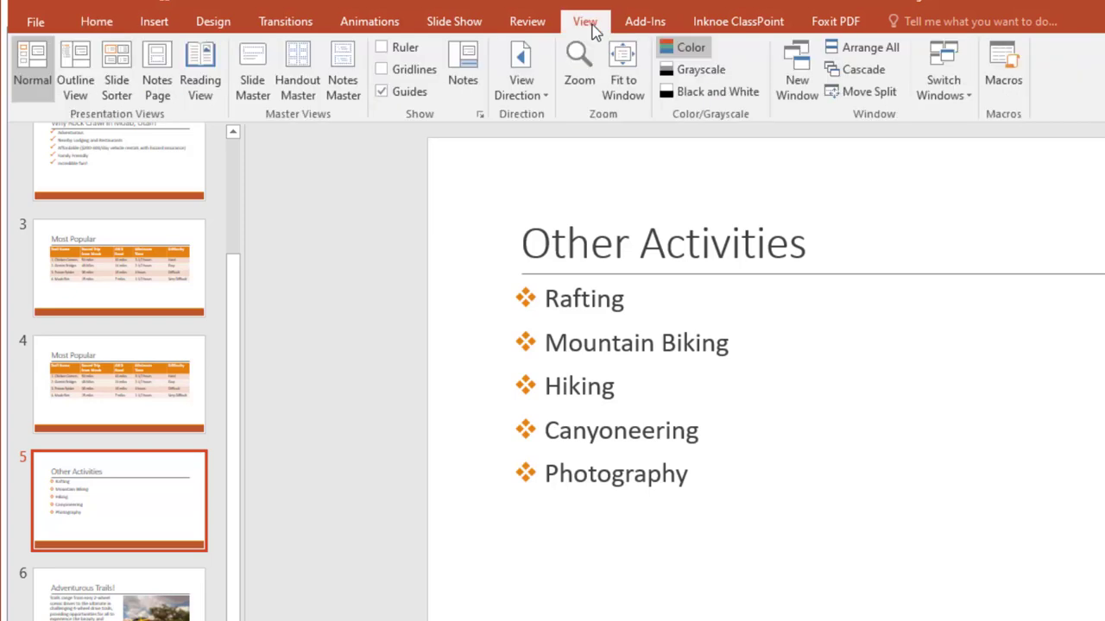
click(292, 80)
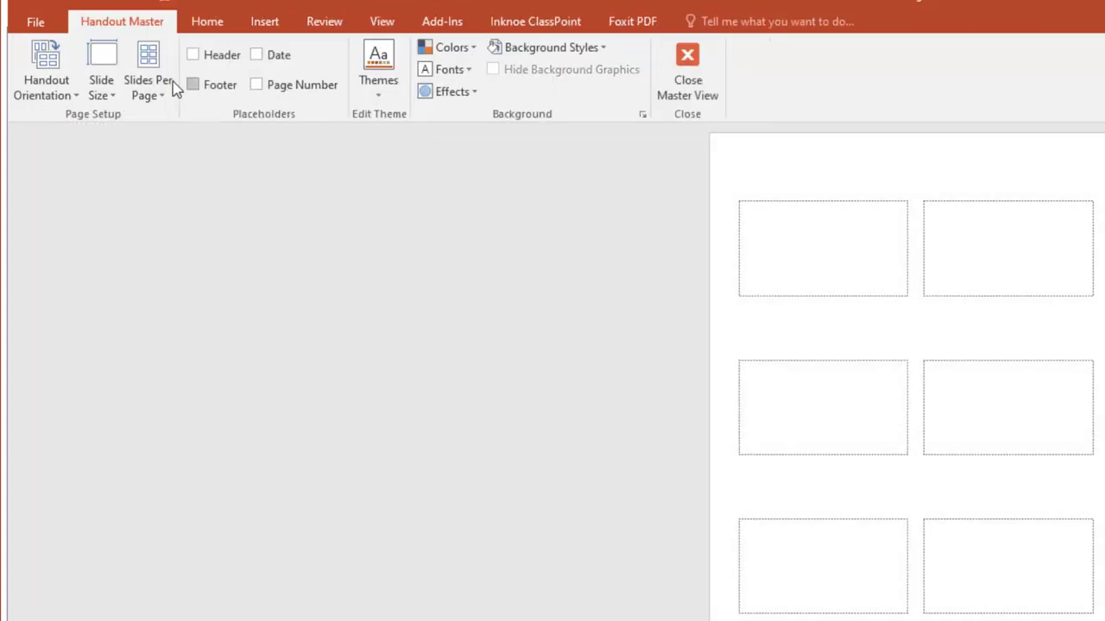
click(272, 59)
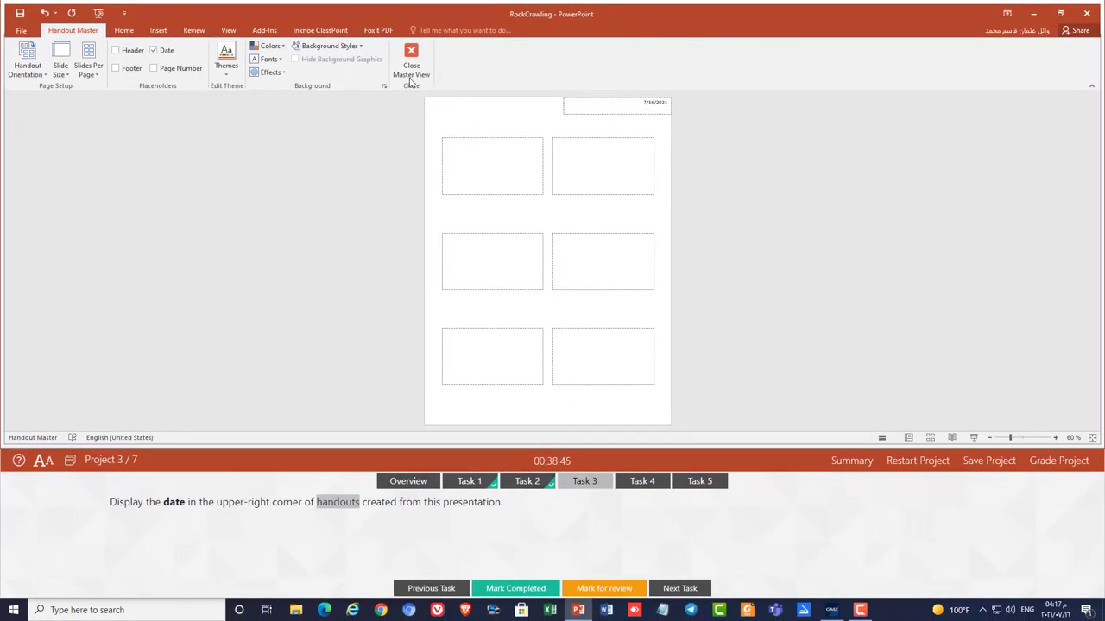
click(411, 76)
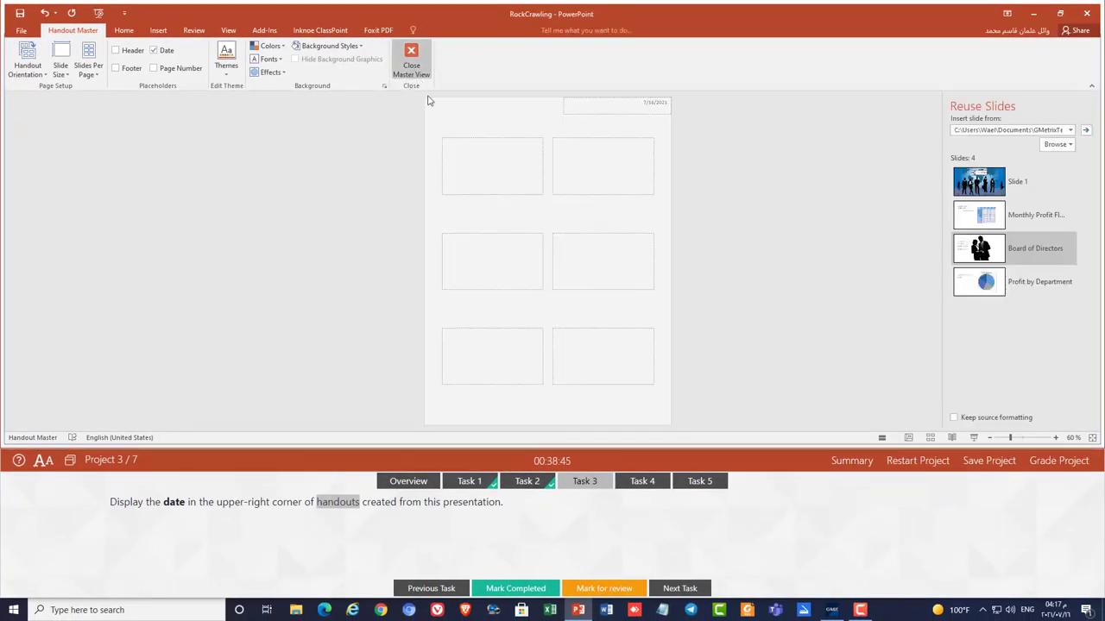
click(516, 589)
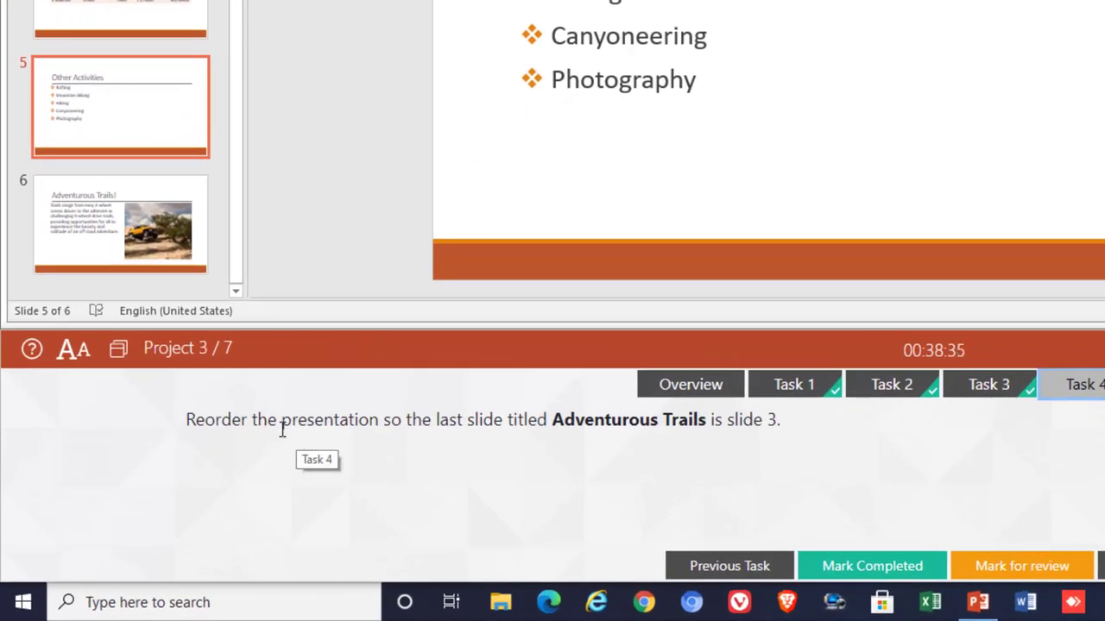
Step: Move the Adventurous Trails slide to position 3 and mark Task 4 completed
double_click(603, 422)
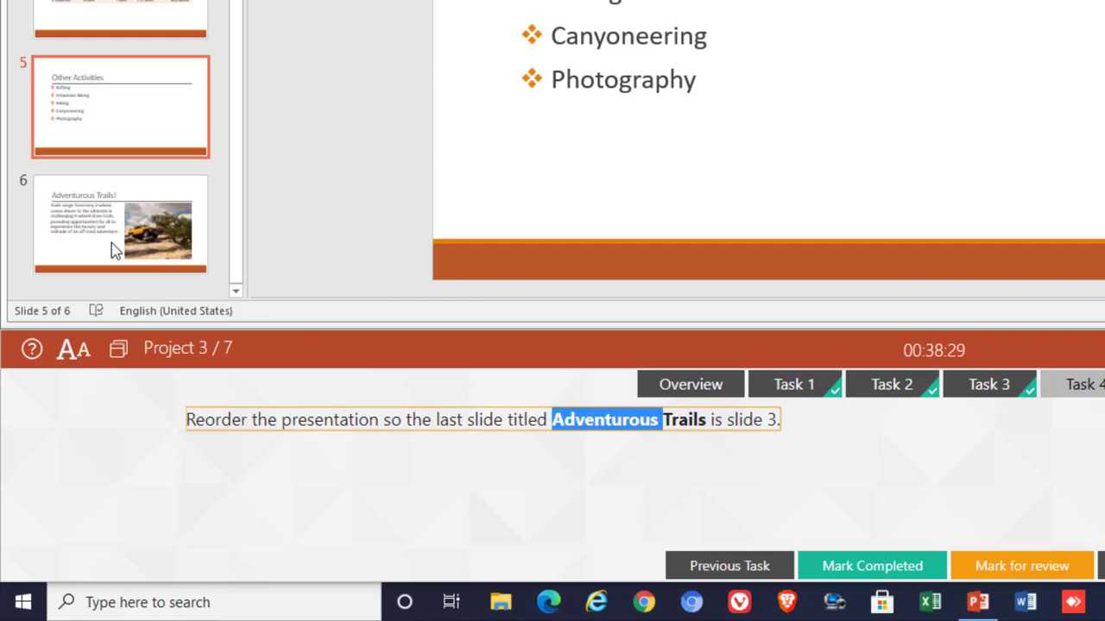
click(104, 217)
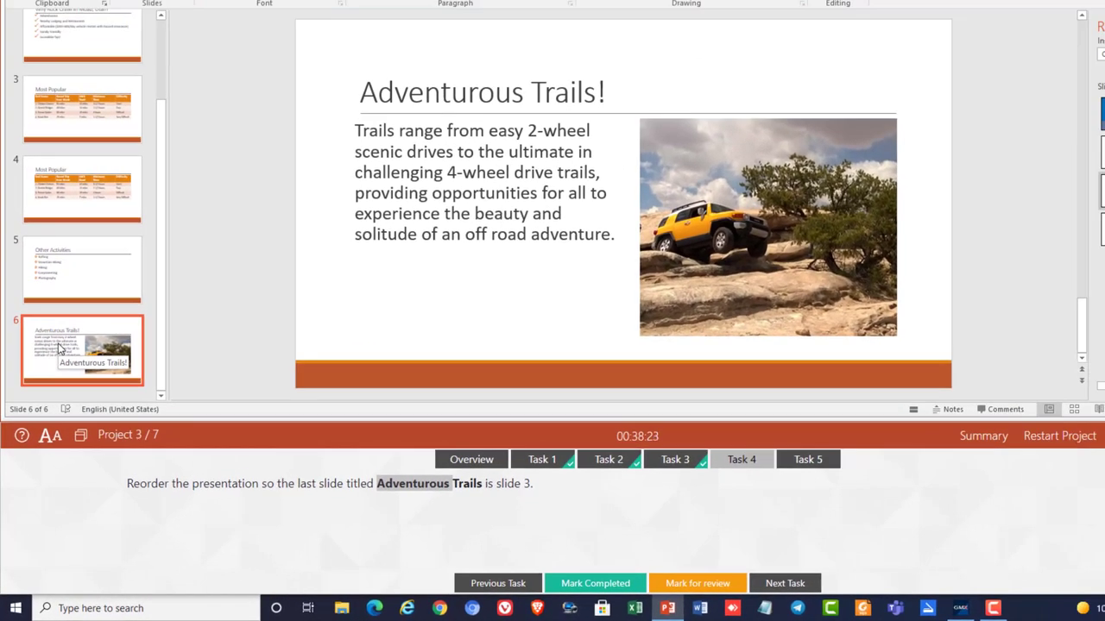
drag(60, 350, 88, 120)
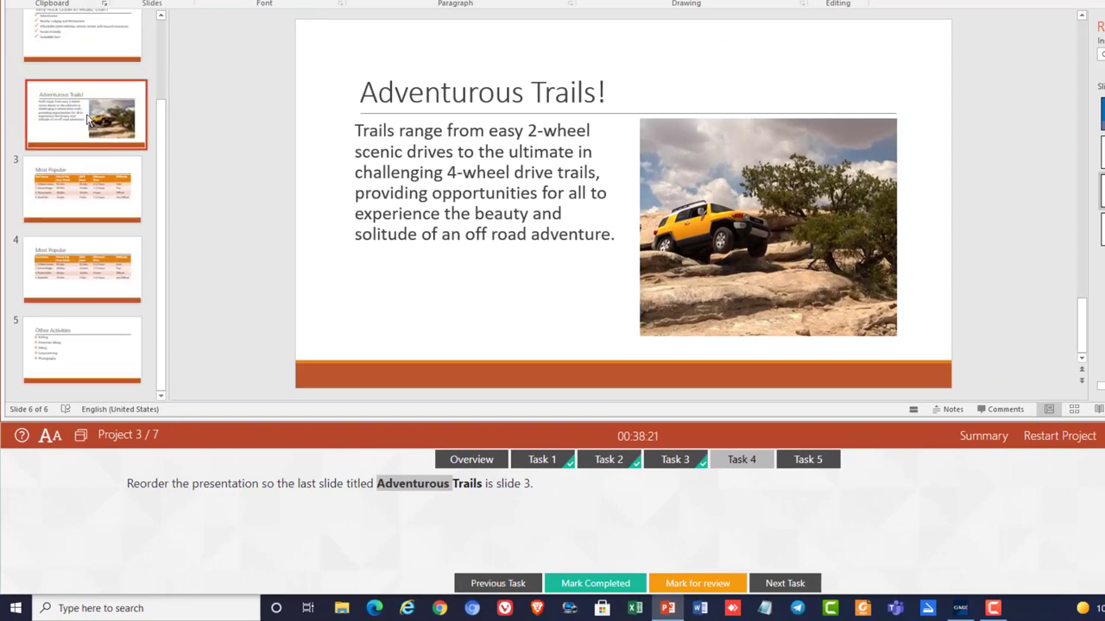
drag(87, 119, 86, 117)
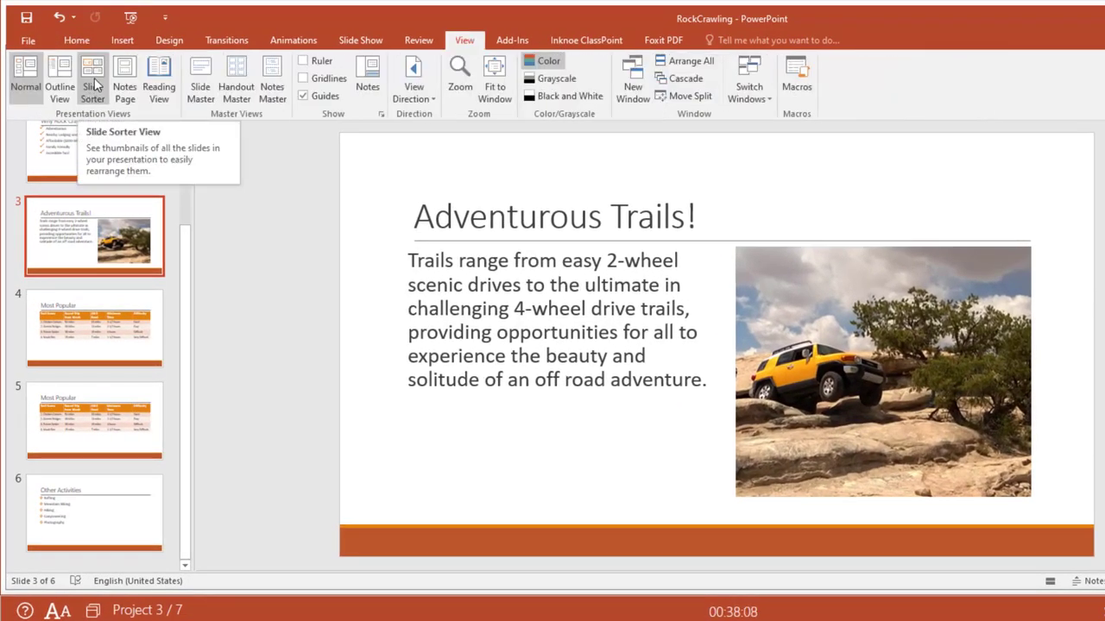
click(94, 84)
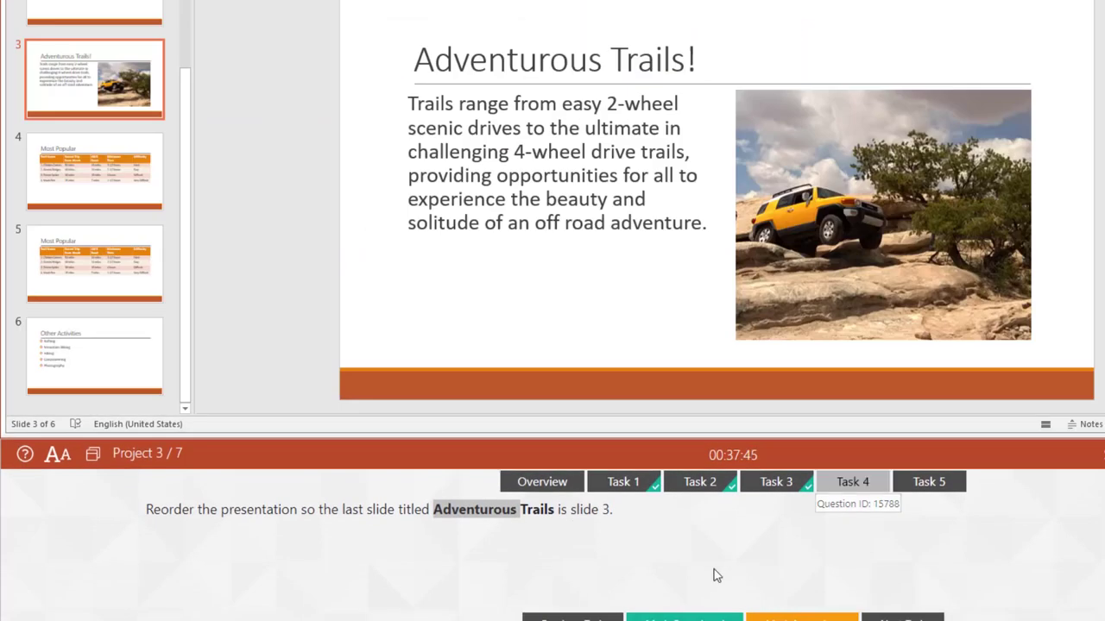
click(690, 614)
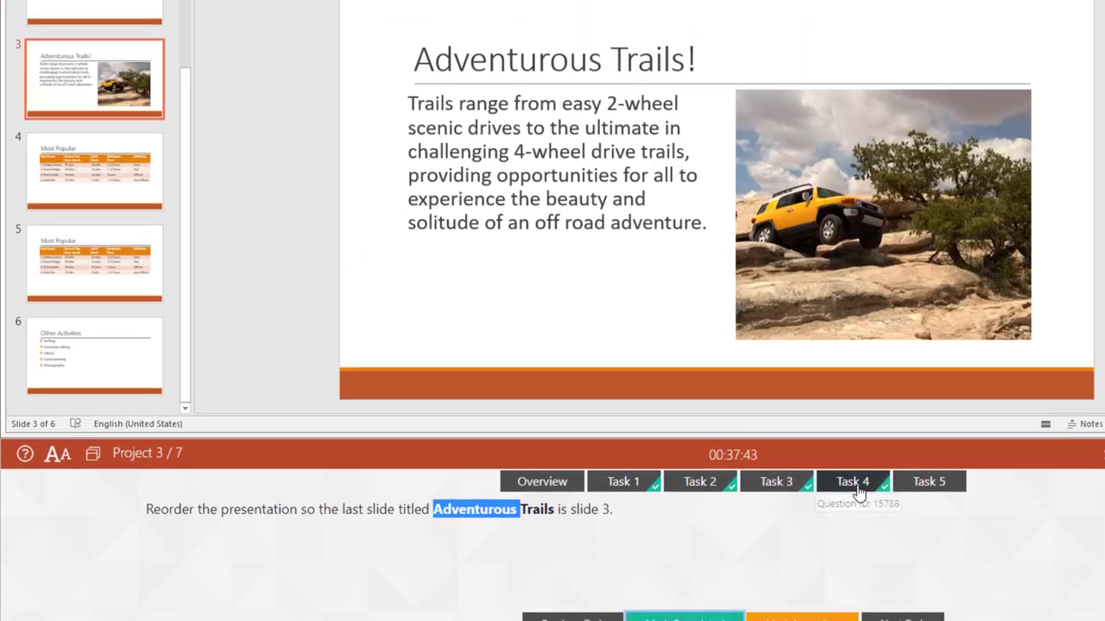
click(926, 480)
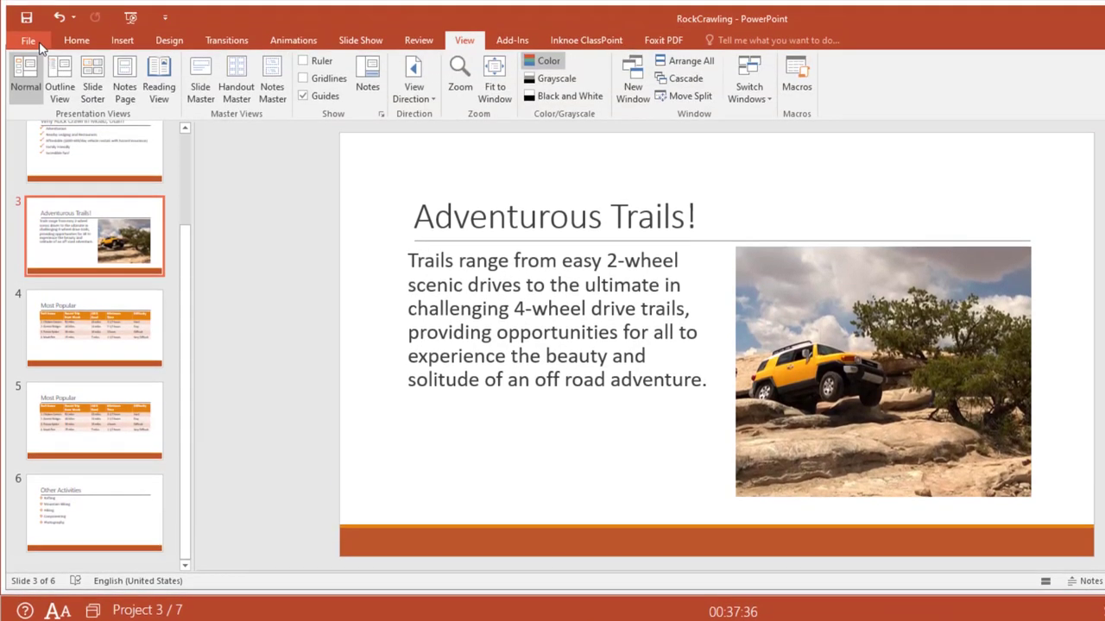
Step: Set the print layout to Handouts, 3 Slides per page, mark the task done, and advance to Project 4
click(39, 44)
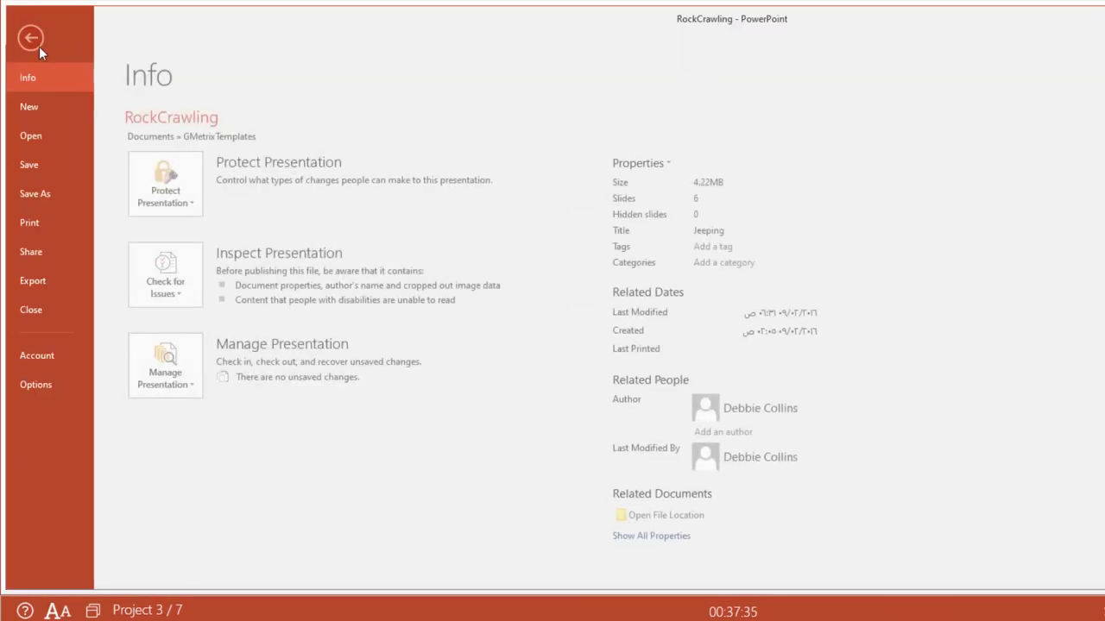
click(36, 222)
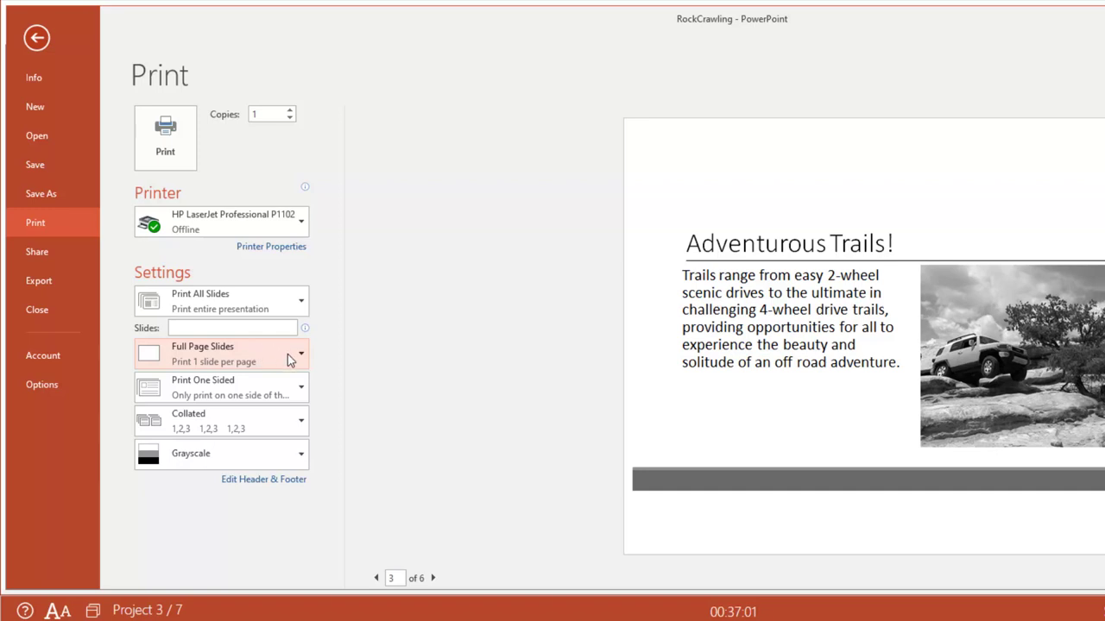
click(288, 354)
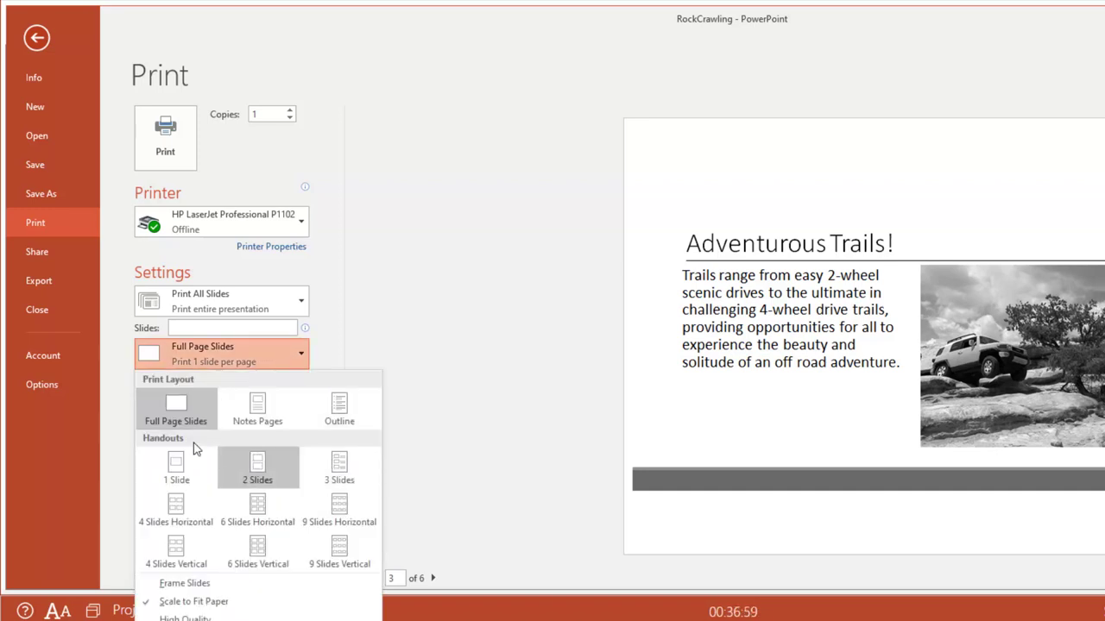
click(341, 479)
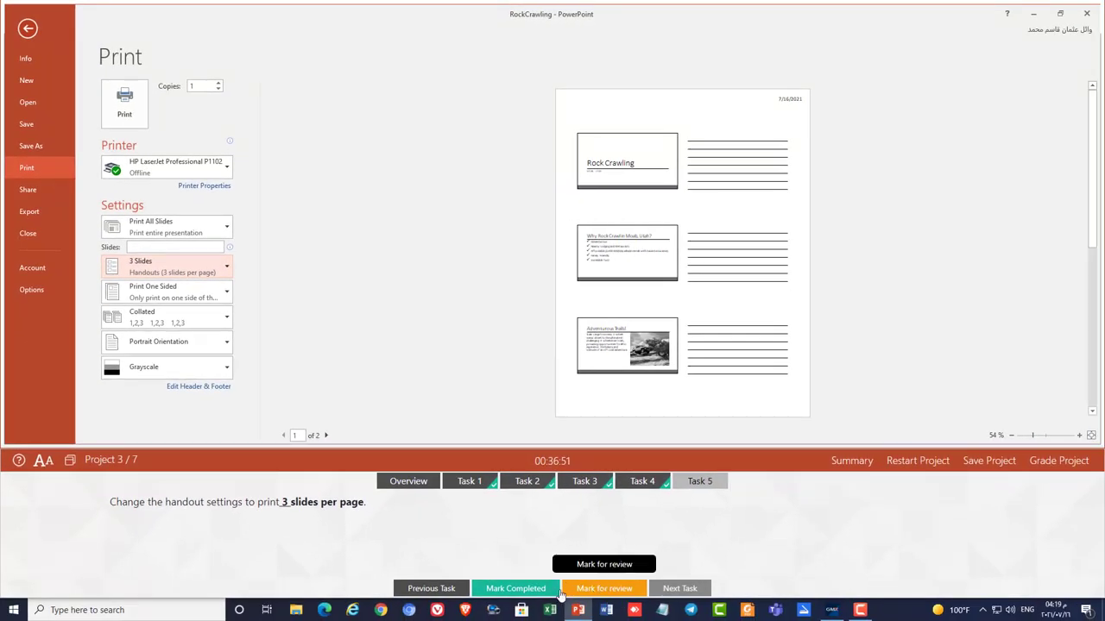
click(527, 590)
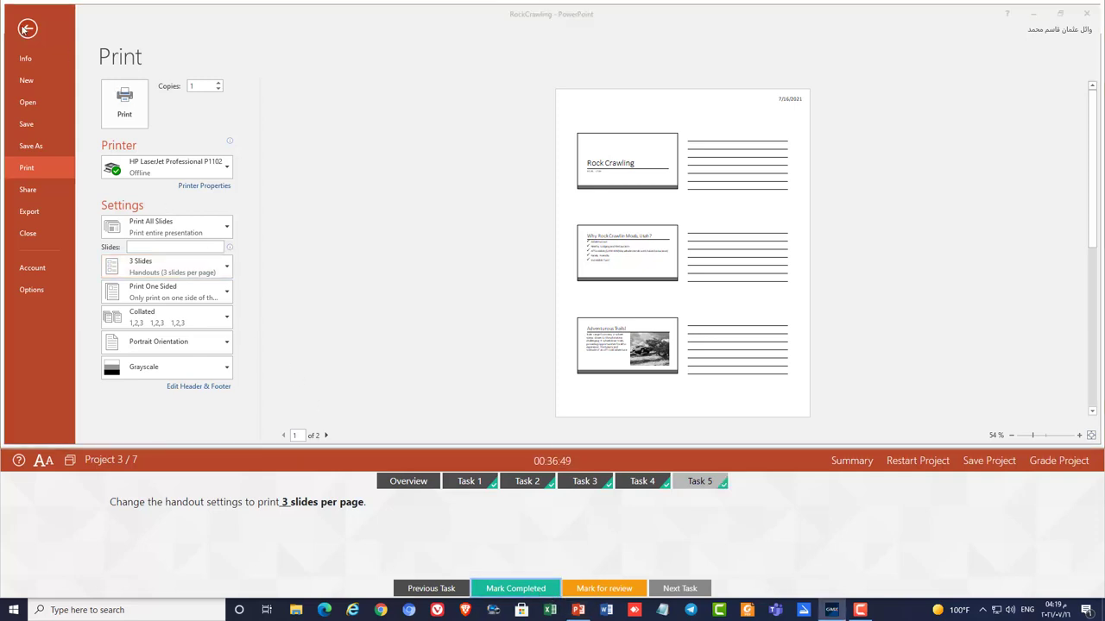
click(29, 31)
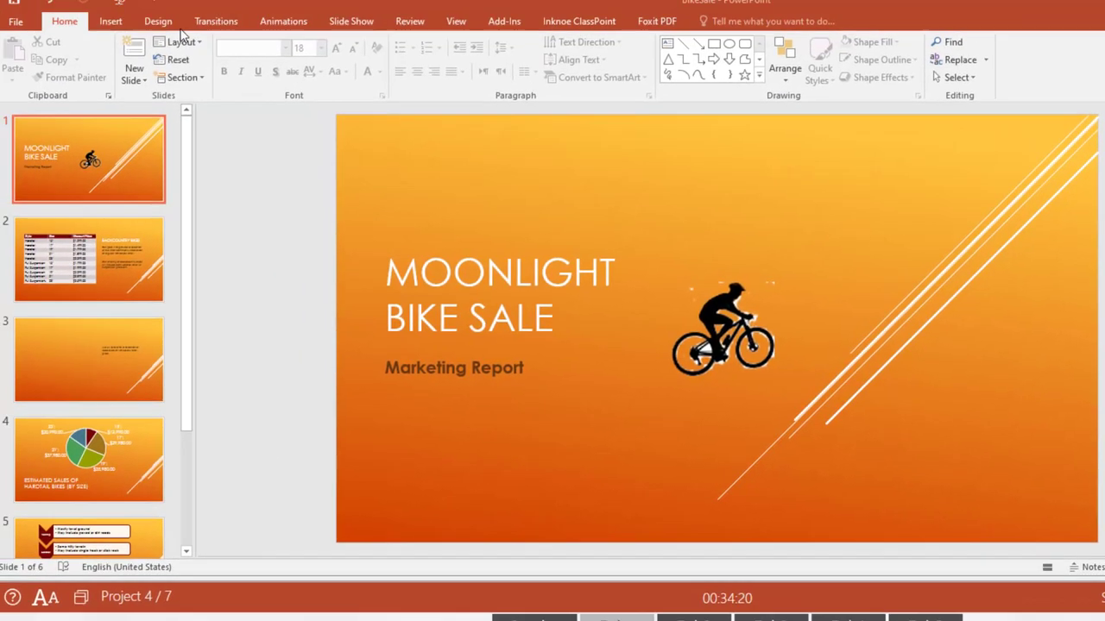
Step: Draw an oval over the cyclist on the title slide
click(125, 42)
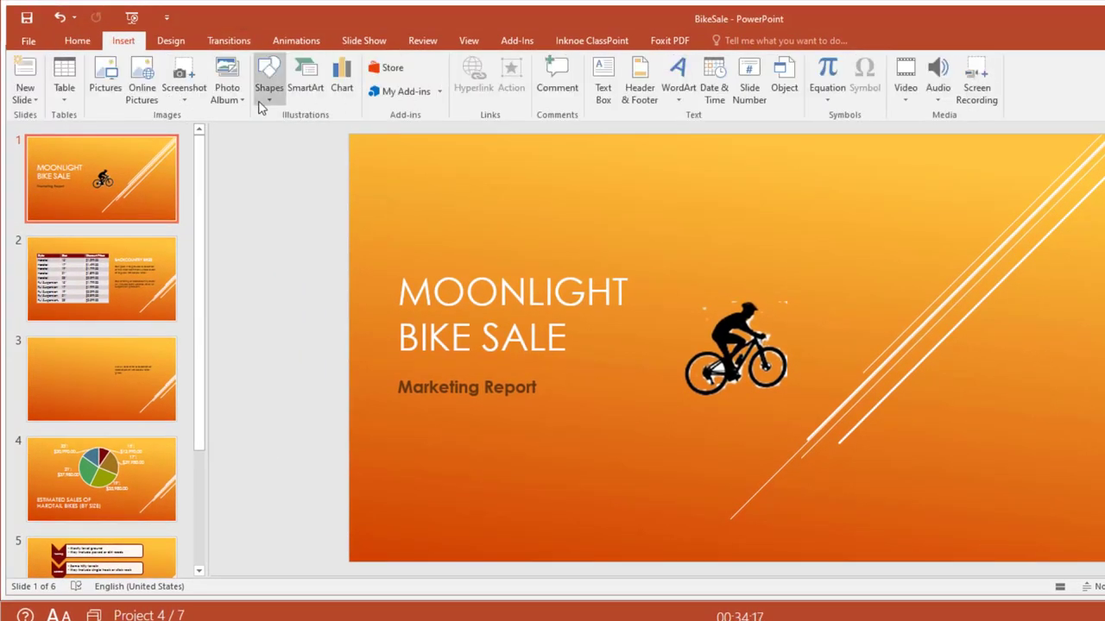
click(265, 97)
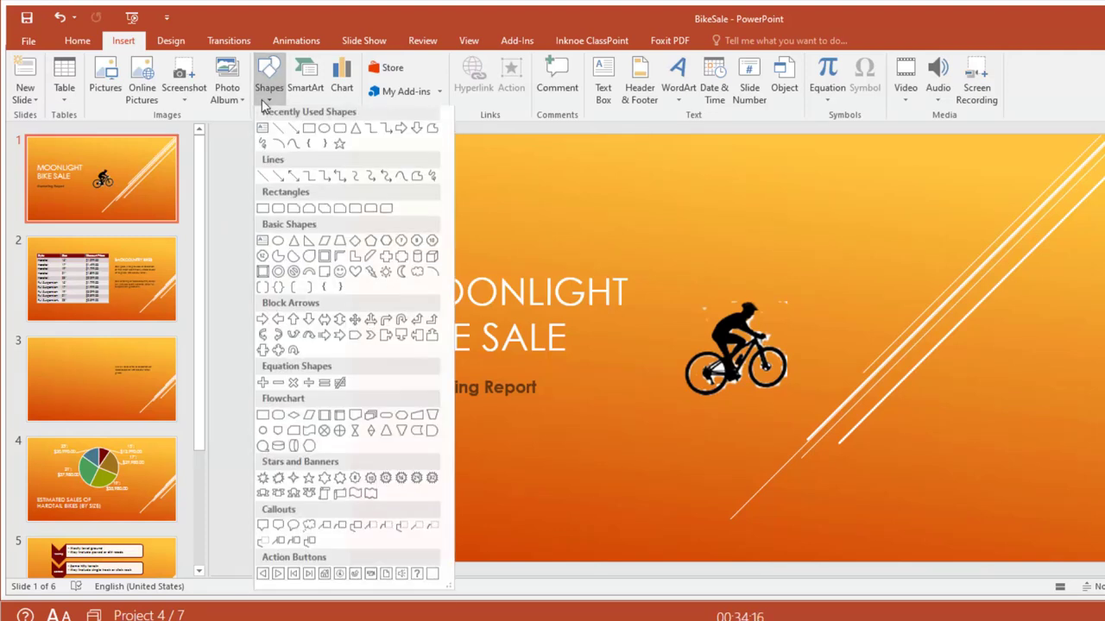
click(324, 138)
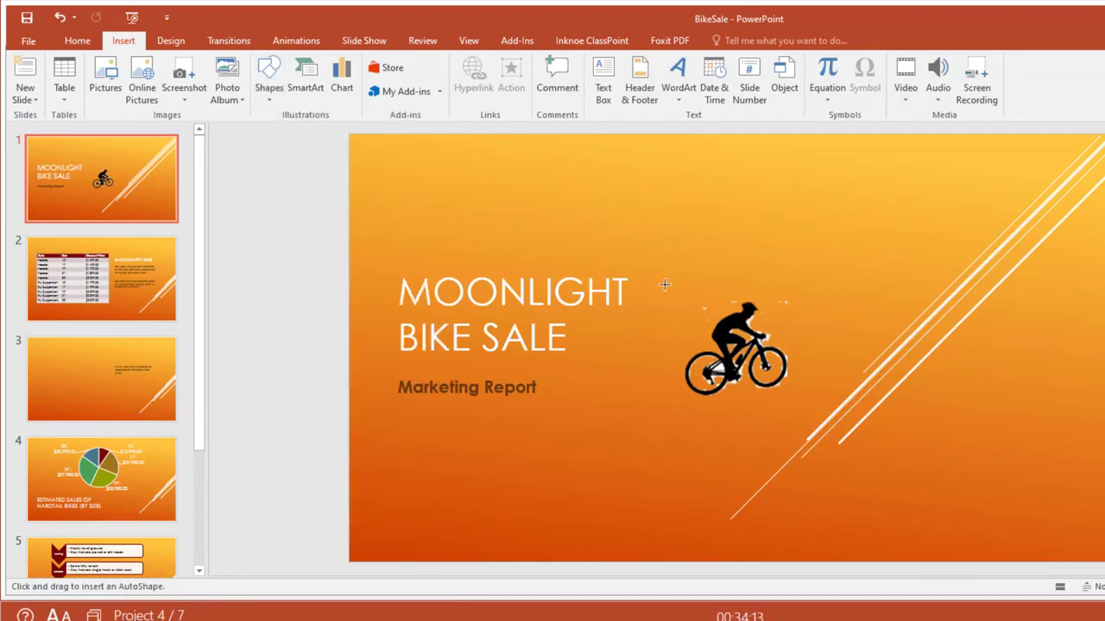
drag(665, 291, 804, 420)
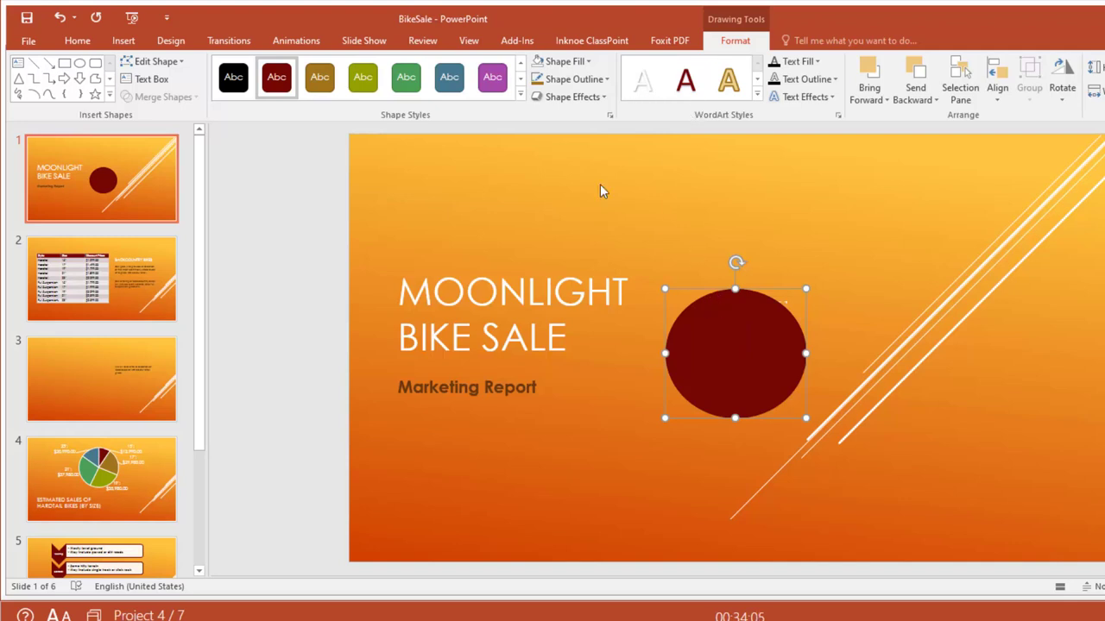
Step: Give the oval No Fill and a Dark Yellow, Accent 2 outline
click(574, 66)
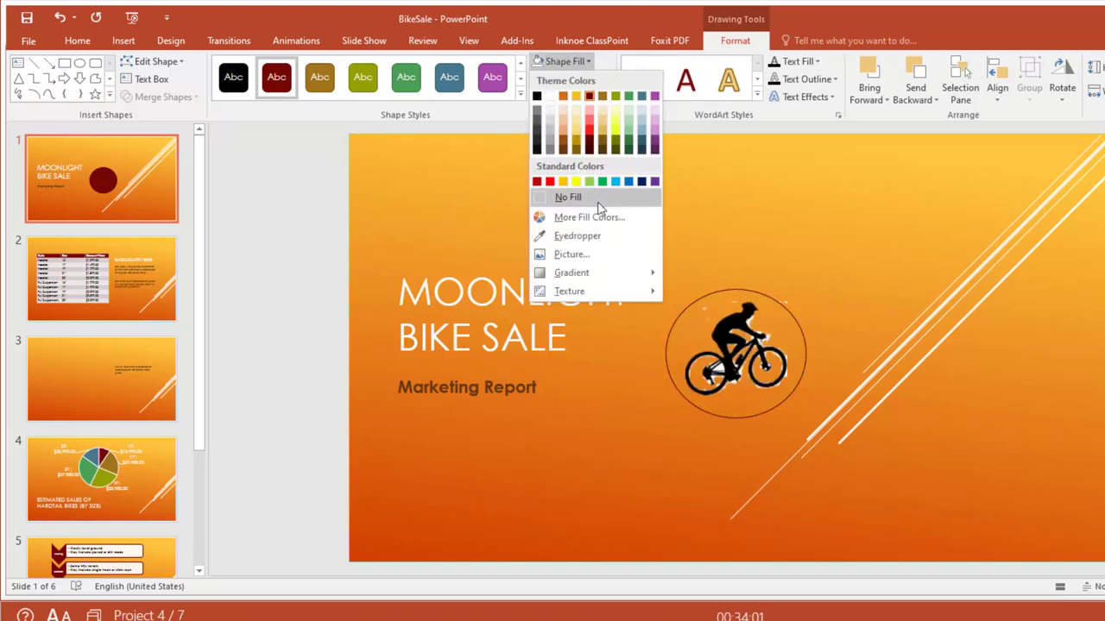
click(566, 197)
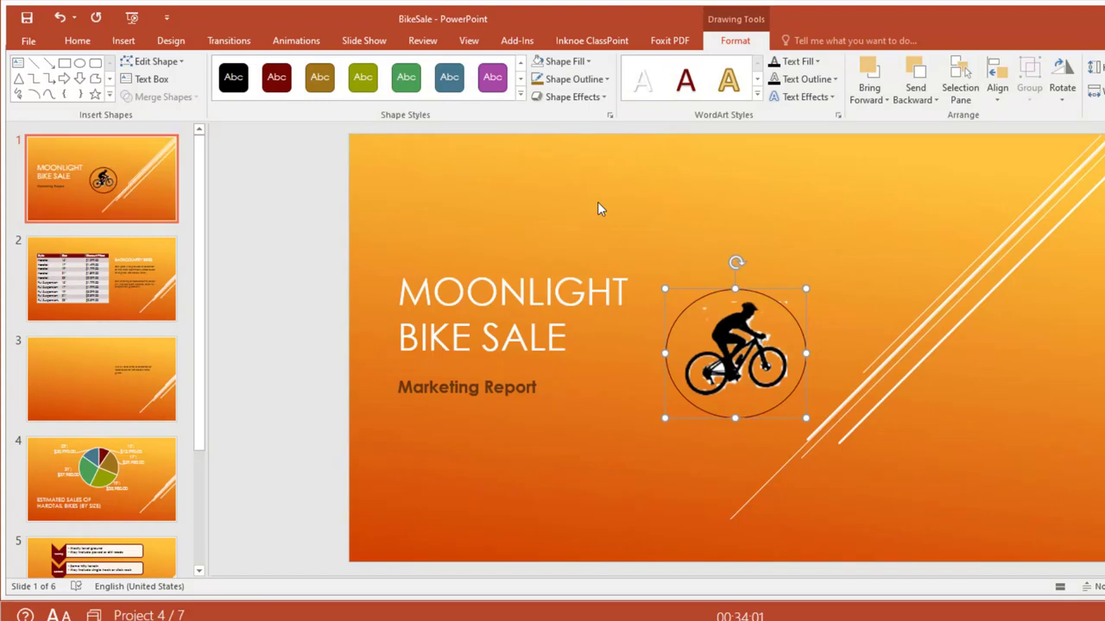
click(596, 80)
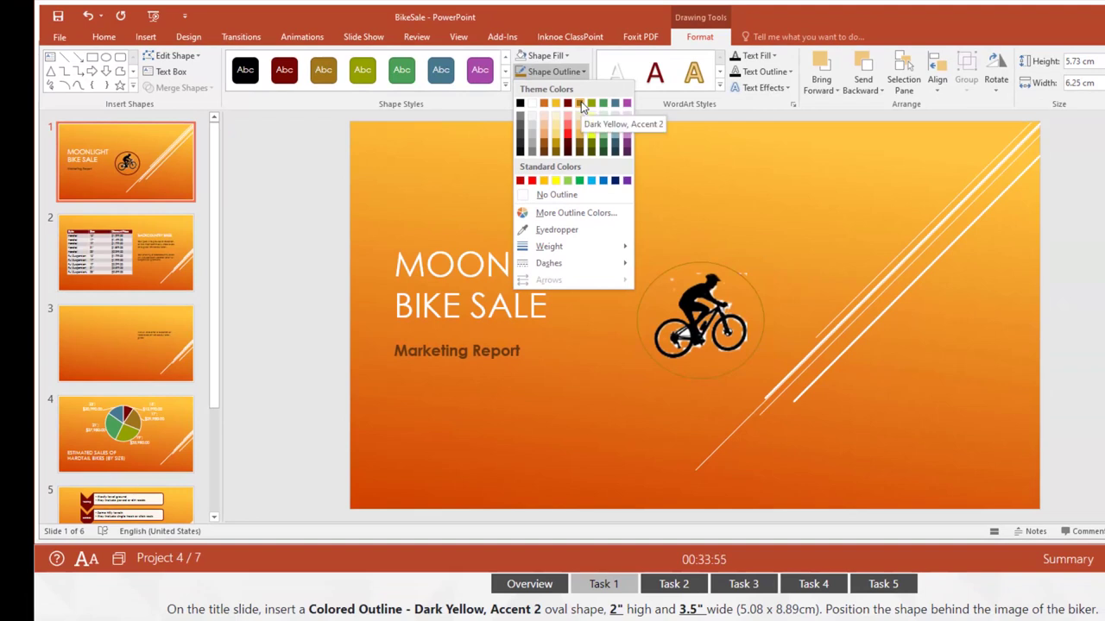
click(581, 102)
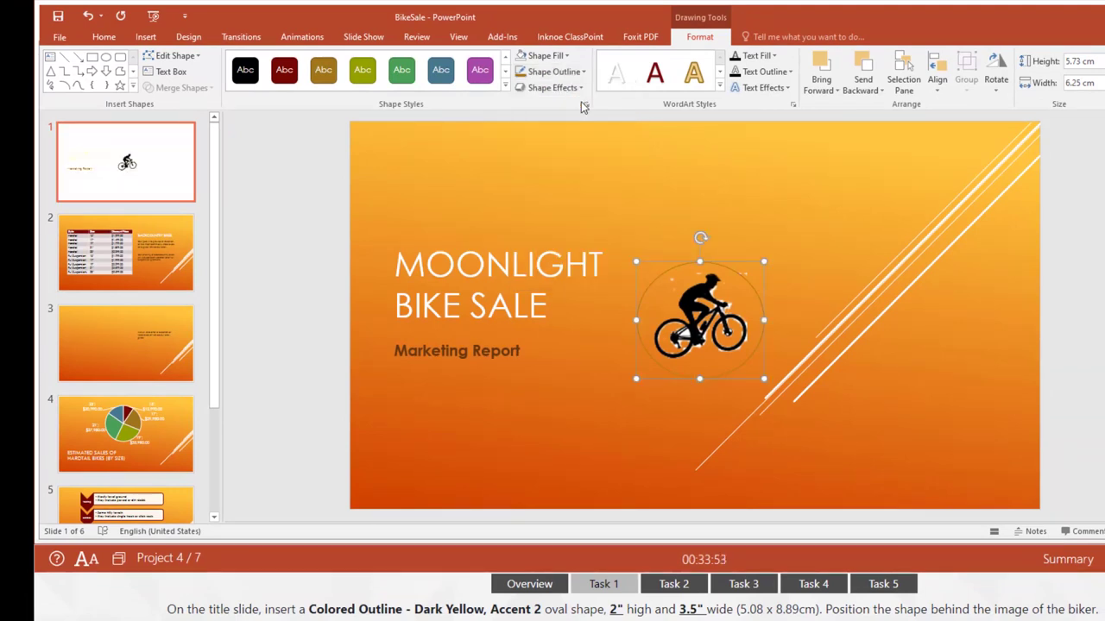
click(1081, 62)
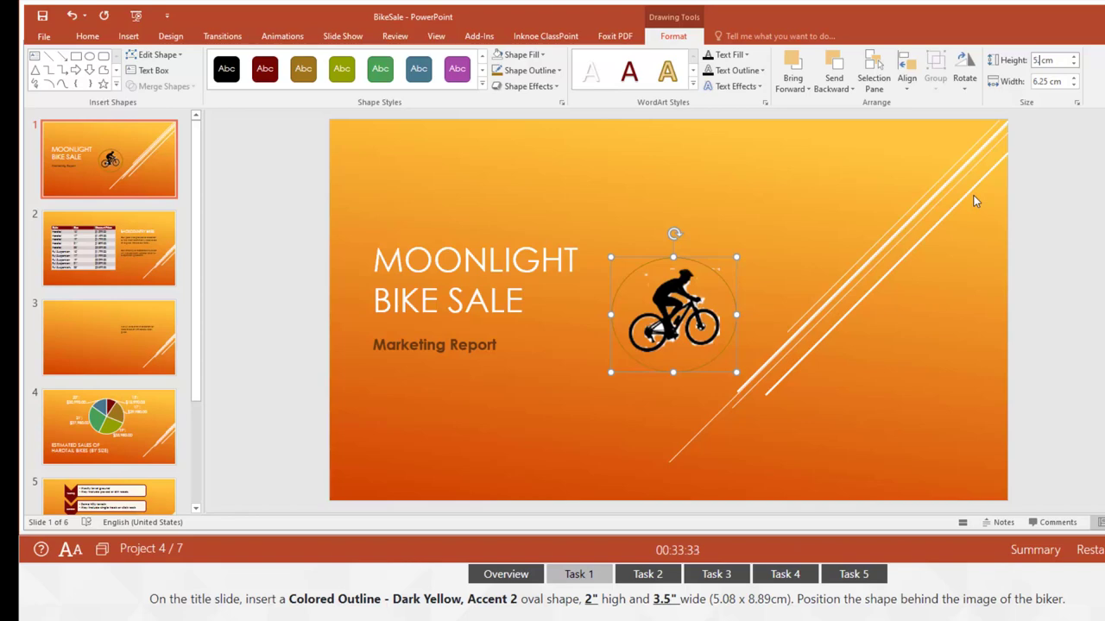
Step: Resize the oval to 5.08 cm high and 8.89 cm wide
text(.08)
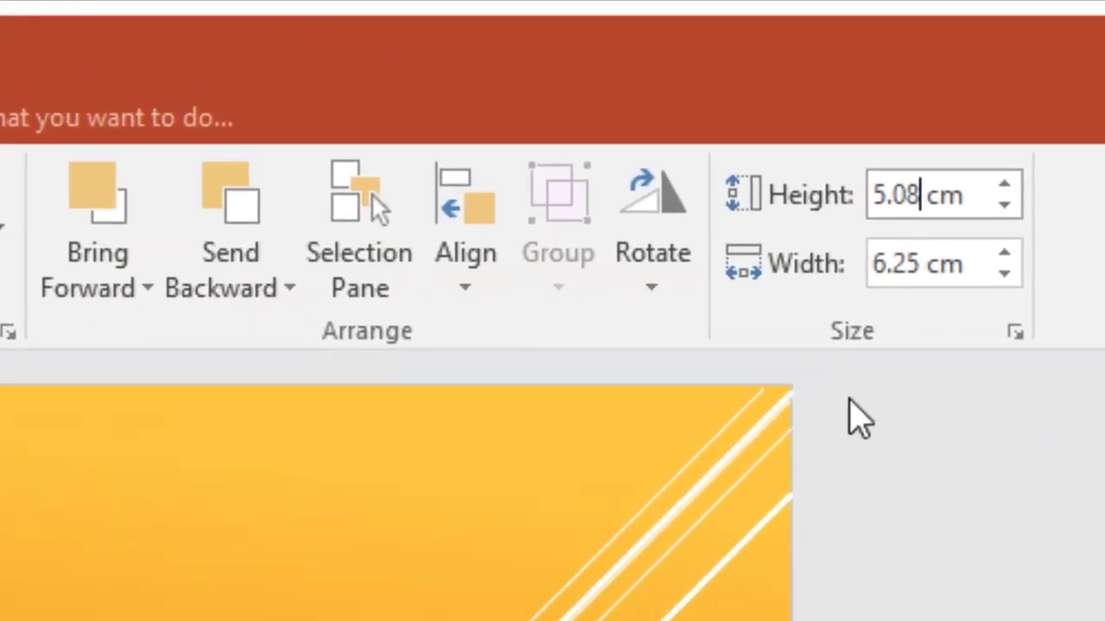
double_click(917, 262)
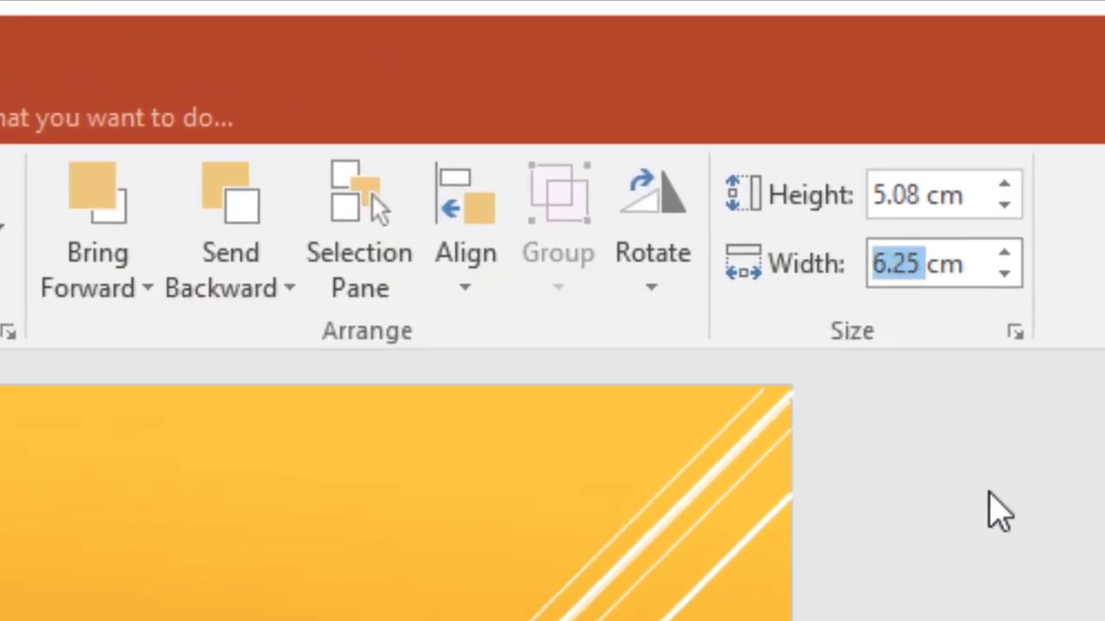
text(8.)
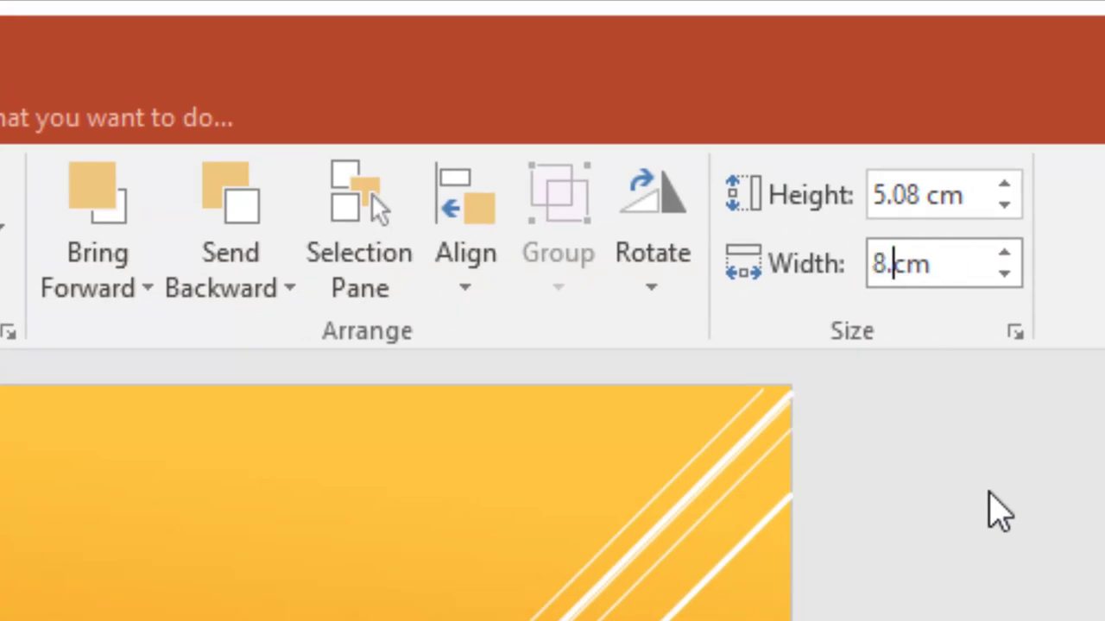
text(89)
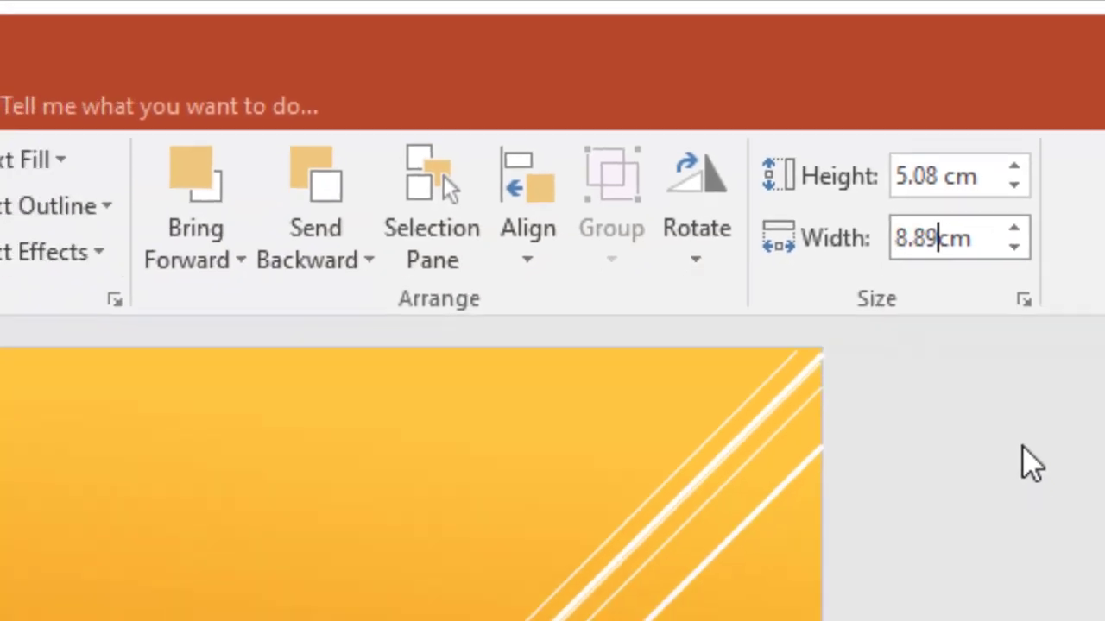
key(Return)
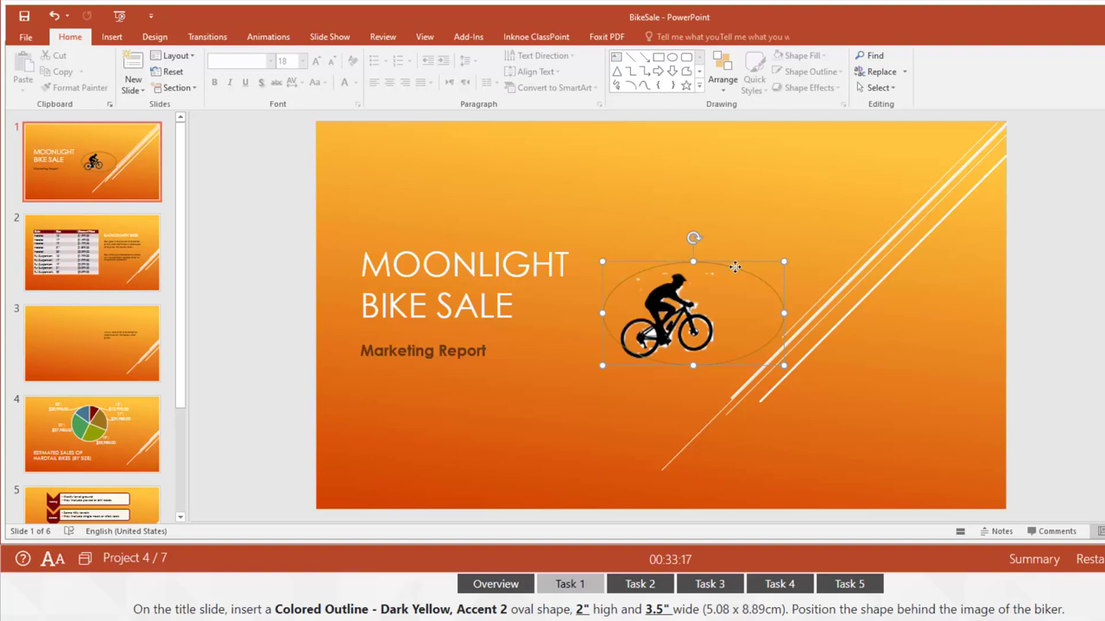
Step: Centre the oval over the biker and send it backward behind the image
drag(734, 266, 717, 264)
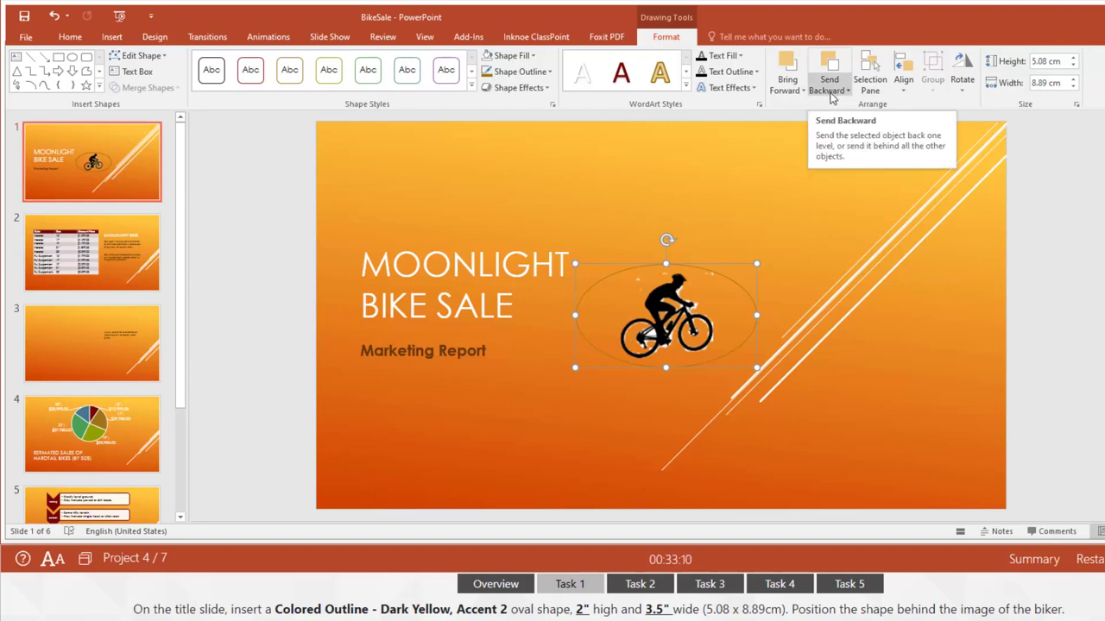
click(831, 92)
click(855, 106)
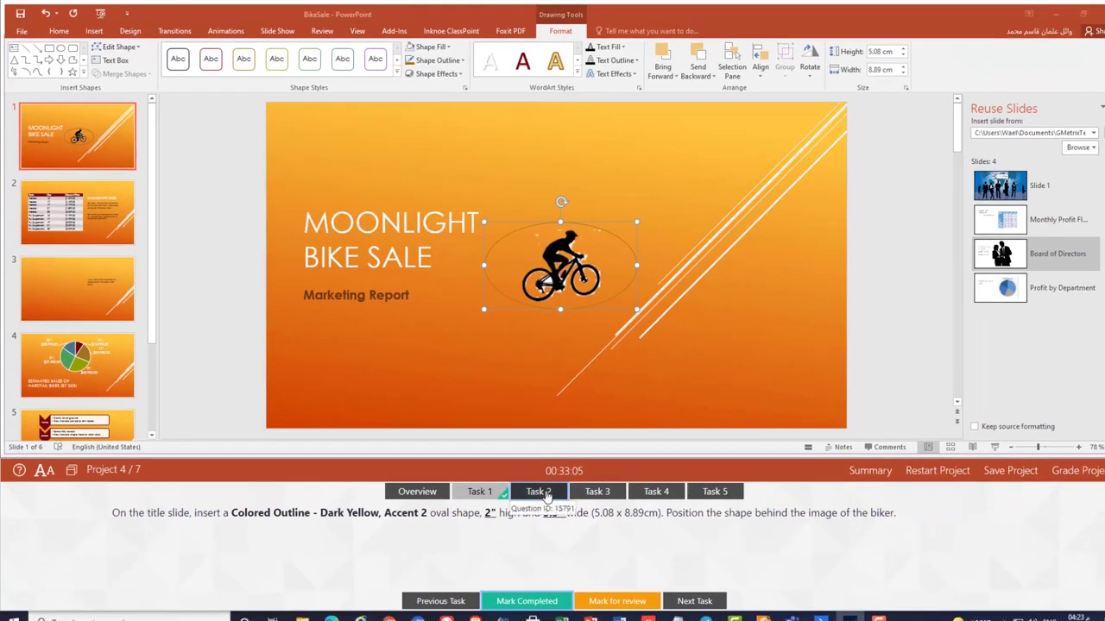
click(542, 494)
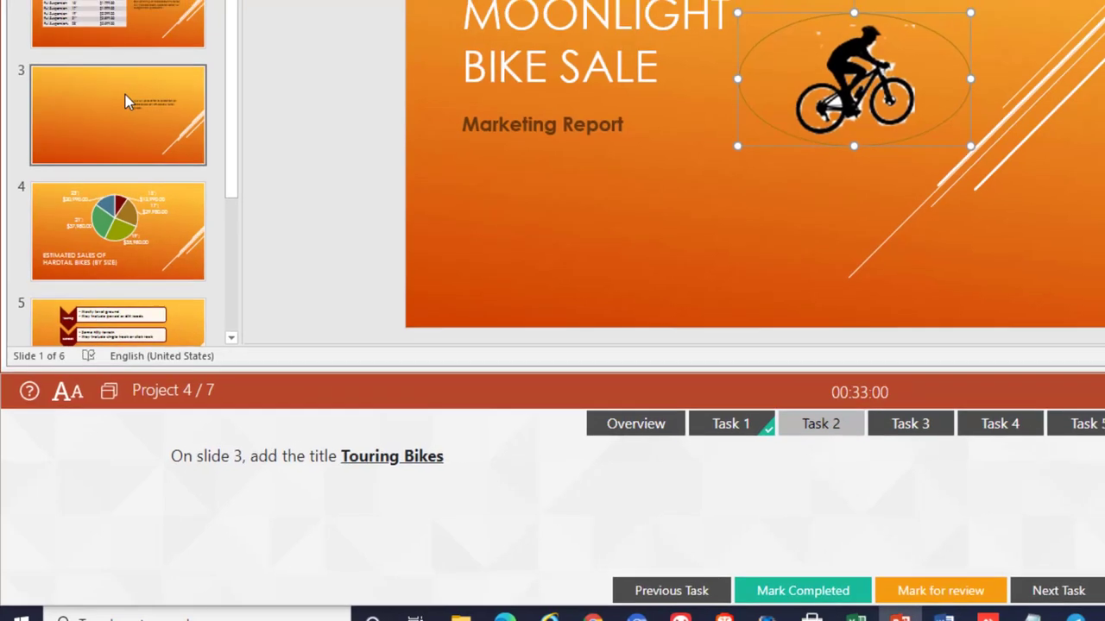
Step: Type 'Touring Bikes' as slide 3's title and mark the task completed
click(126, 102)
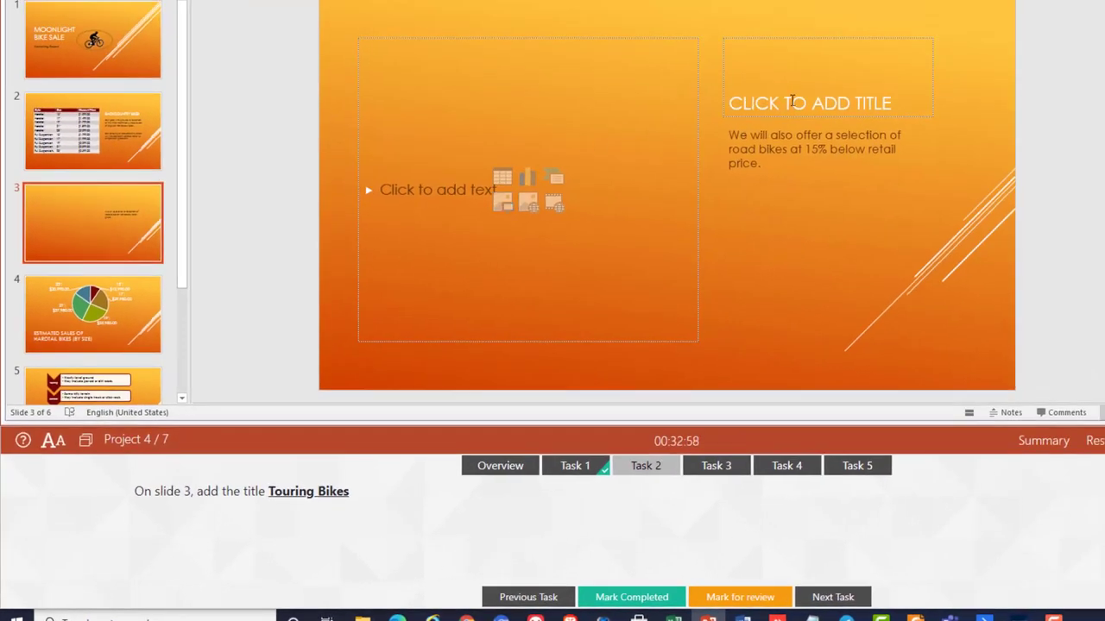
click(798, 102)
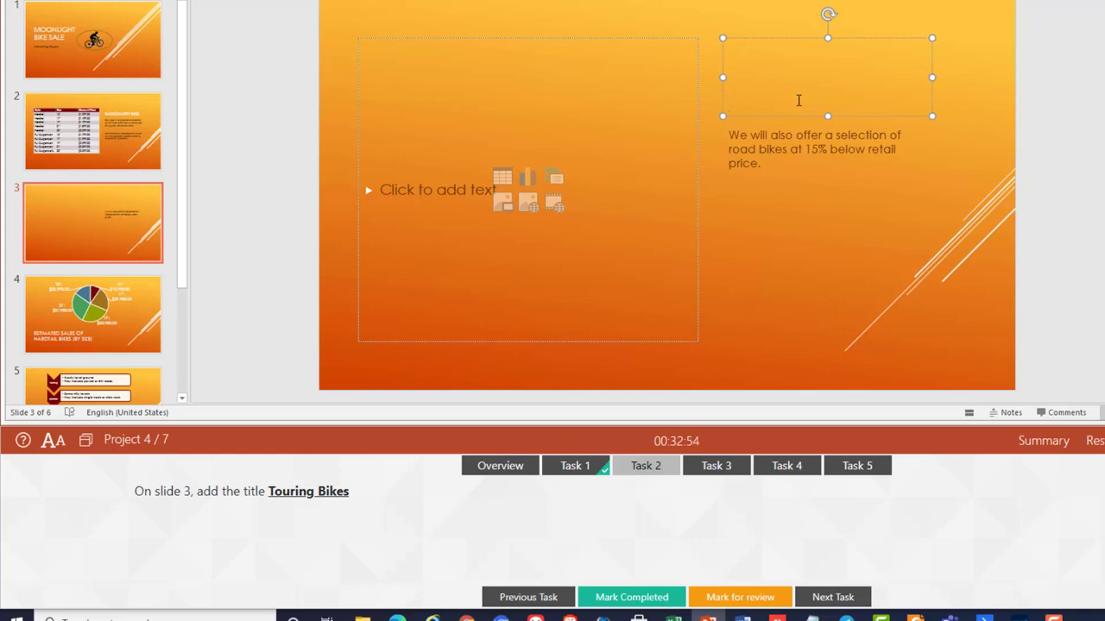
text(Touring Bikes)
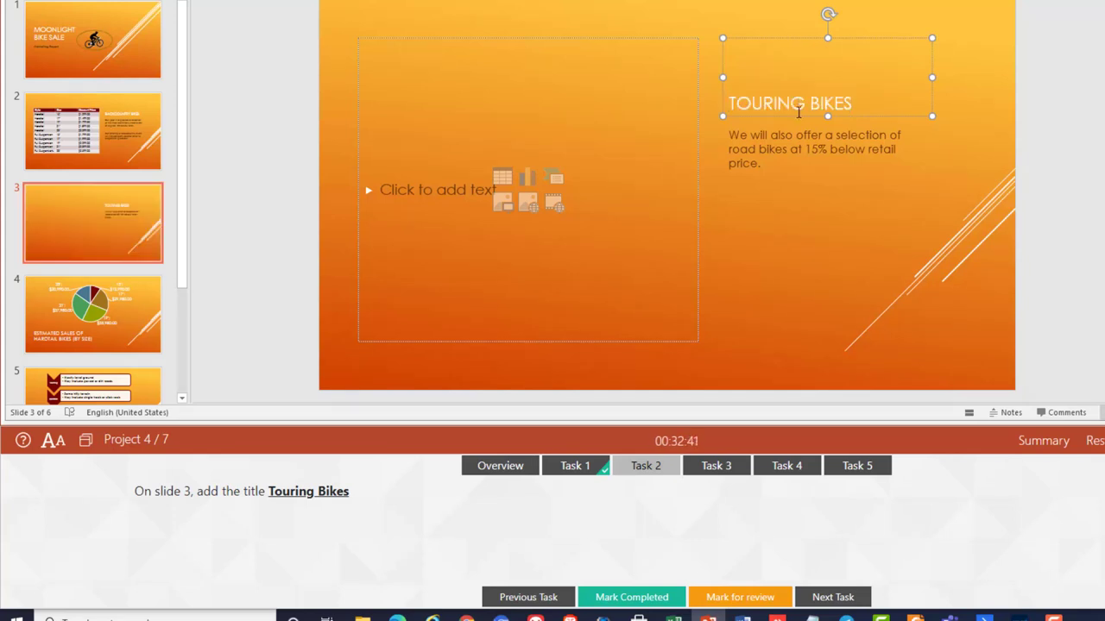
click(767, 266)
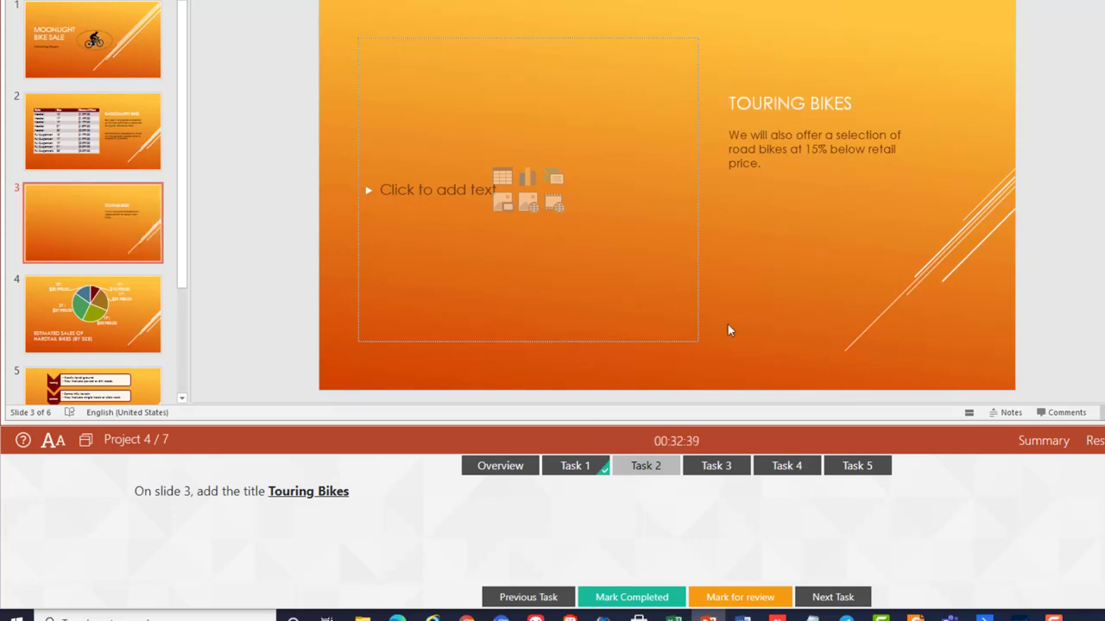
click(644, 596)
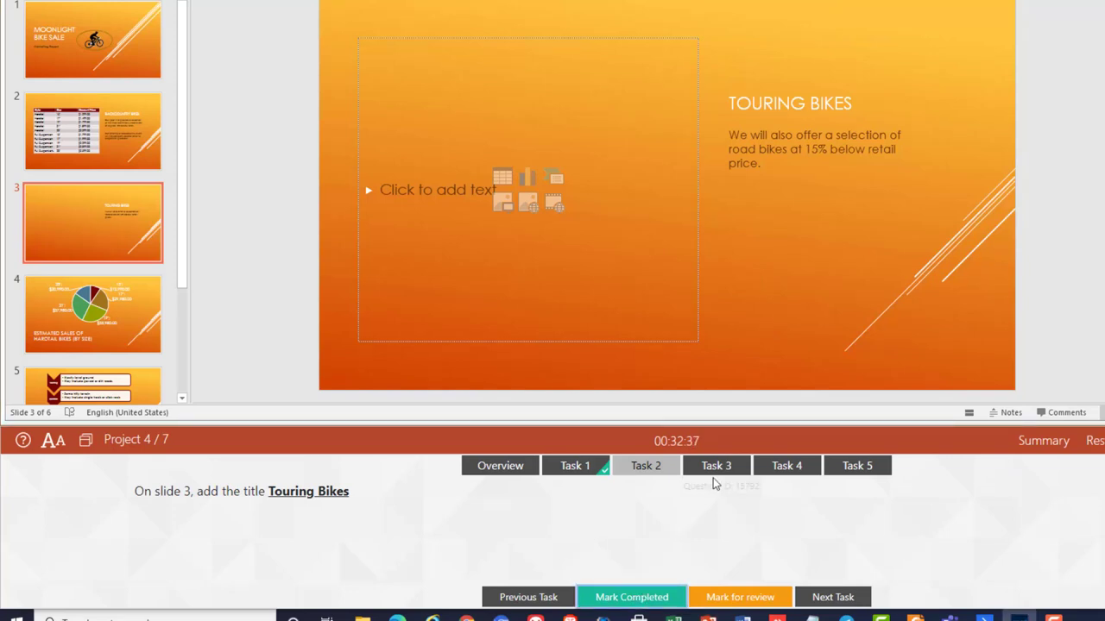
click(715, 469)
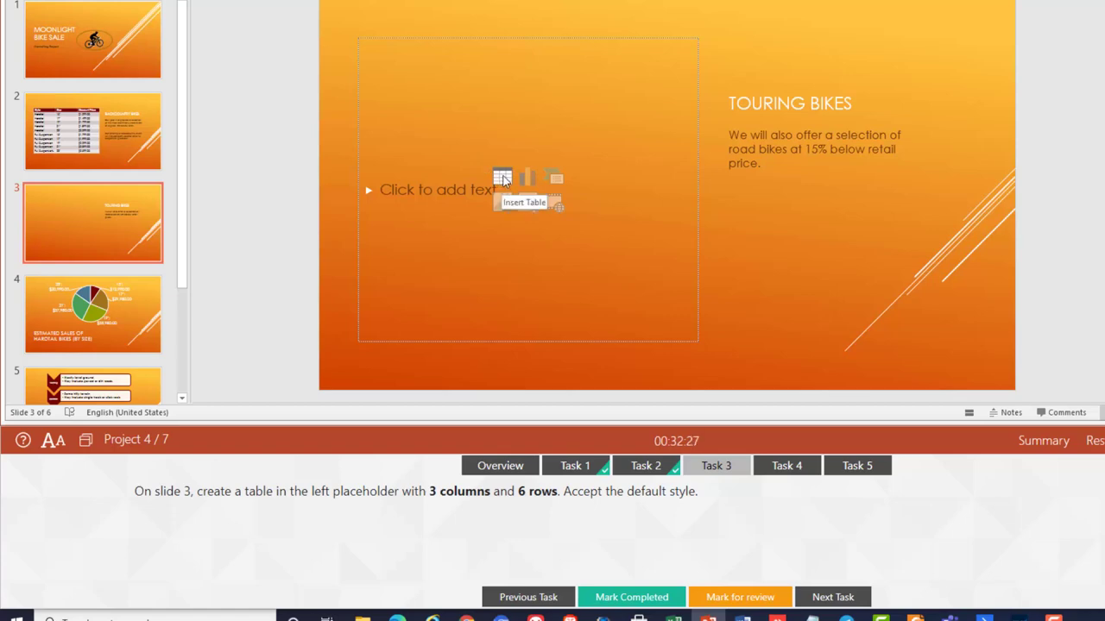
Step: Insert a 3-column, 6-row table in slide 3's left placeholder and mark it completed
click(500, 180)
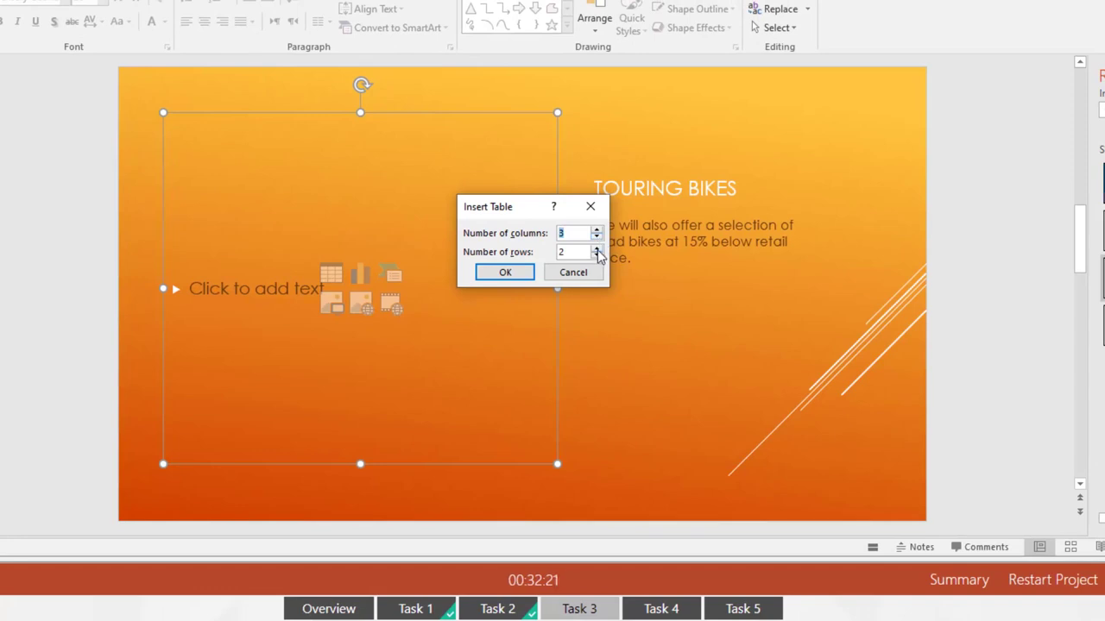
double_click(596, 248)
click(597, 248)
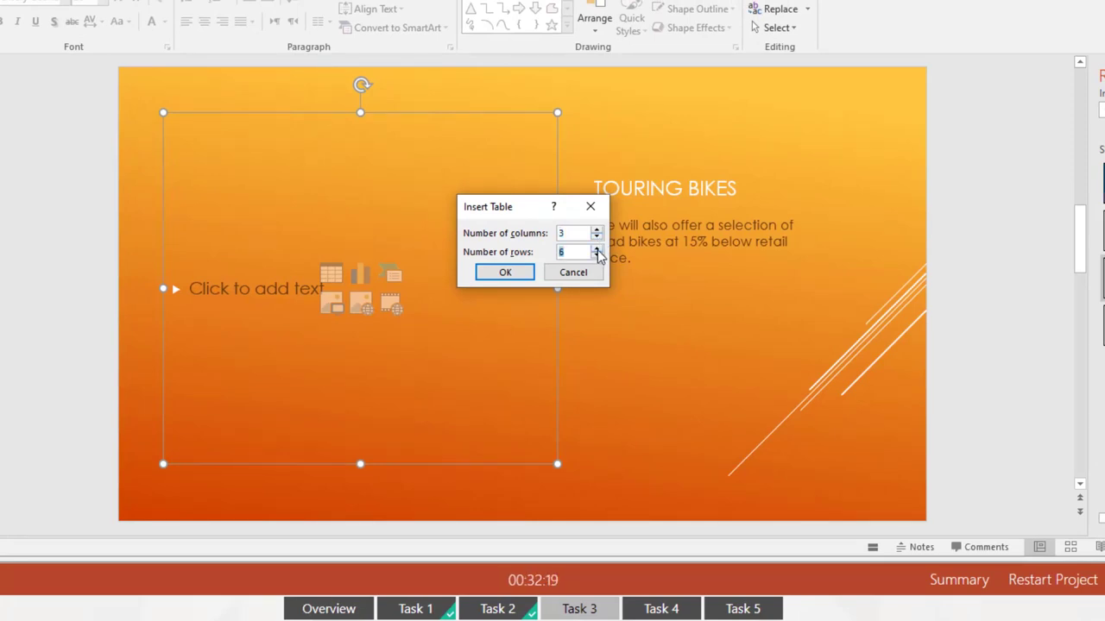
click(491, 274)
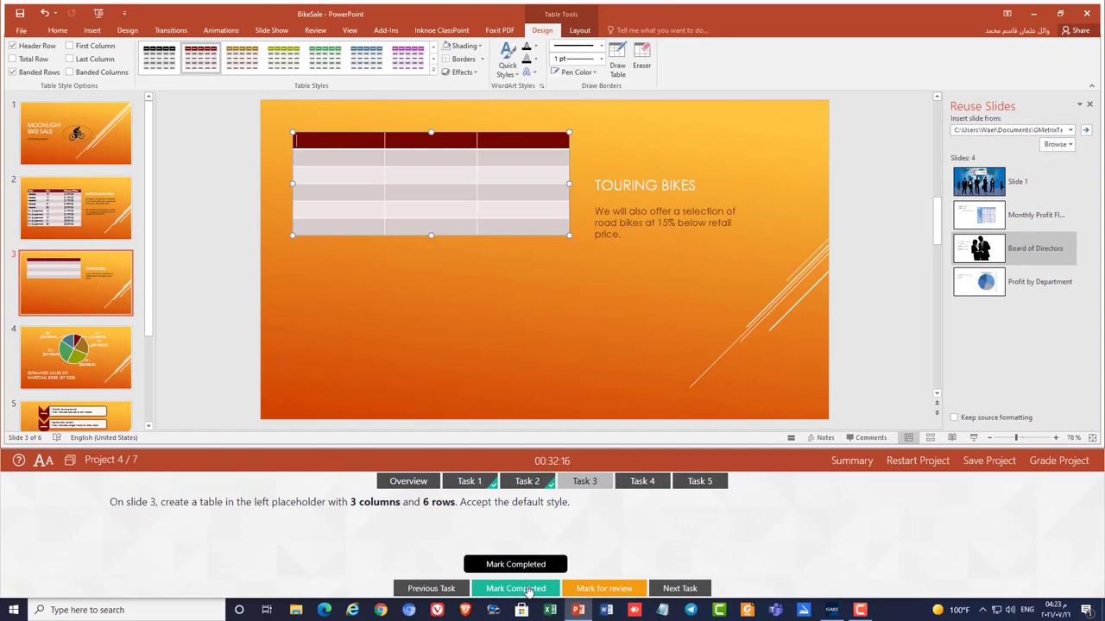
click(528, 590)
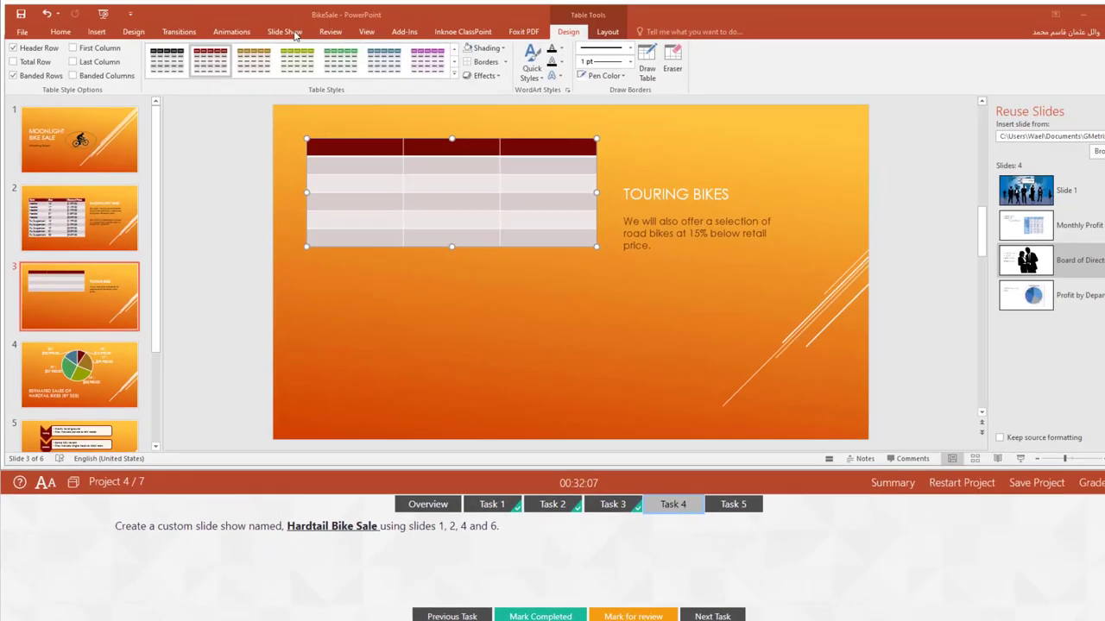
Step: Start a new custom show named 'Hardtail Bike Sale'
click(287, 32)
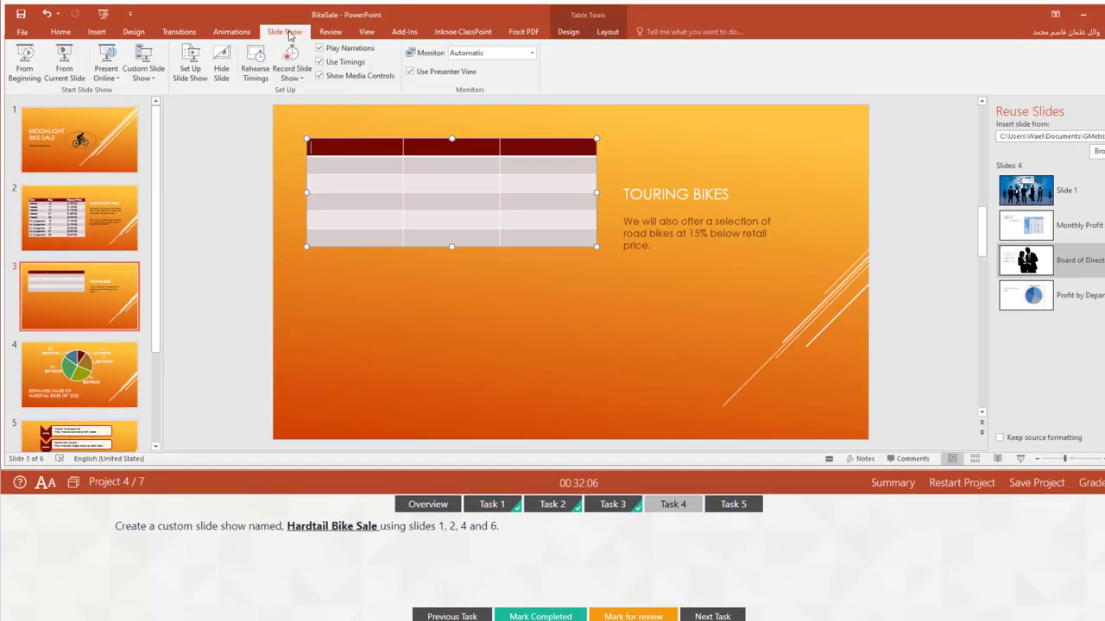
click(152, 77)
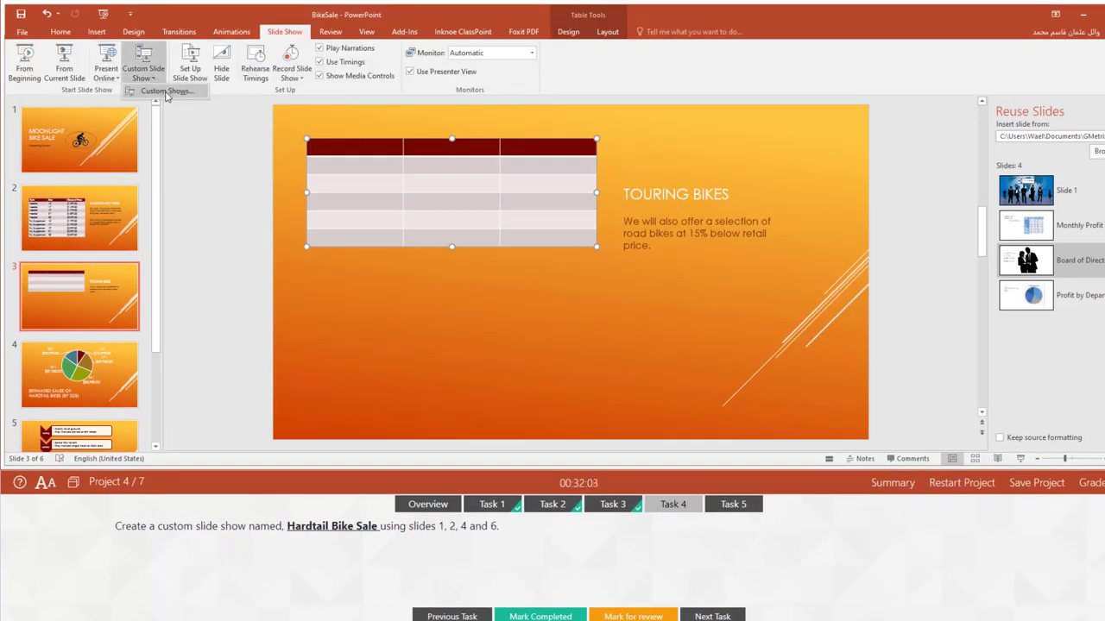
click(166, 91)
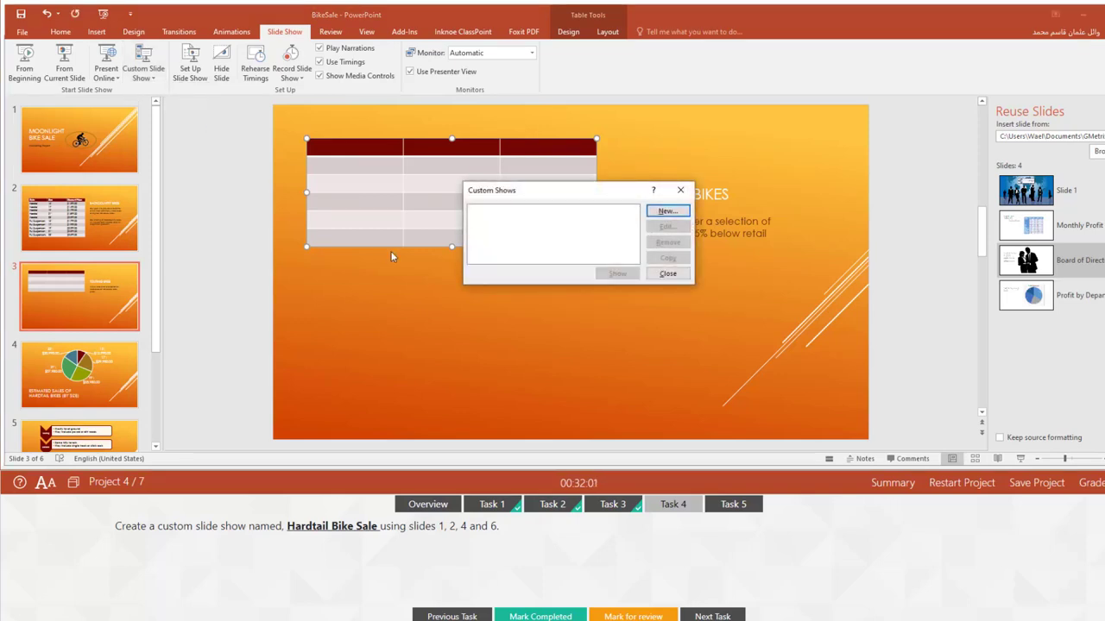
click(666, 211)
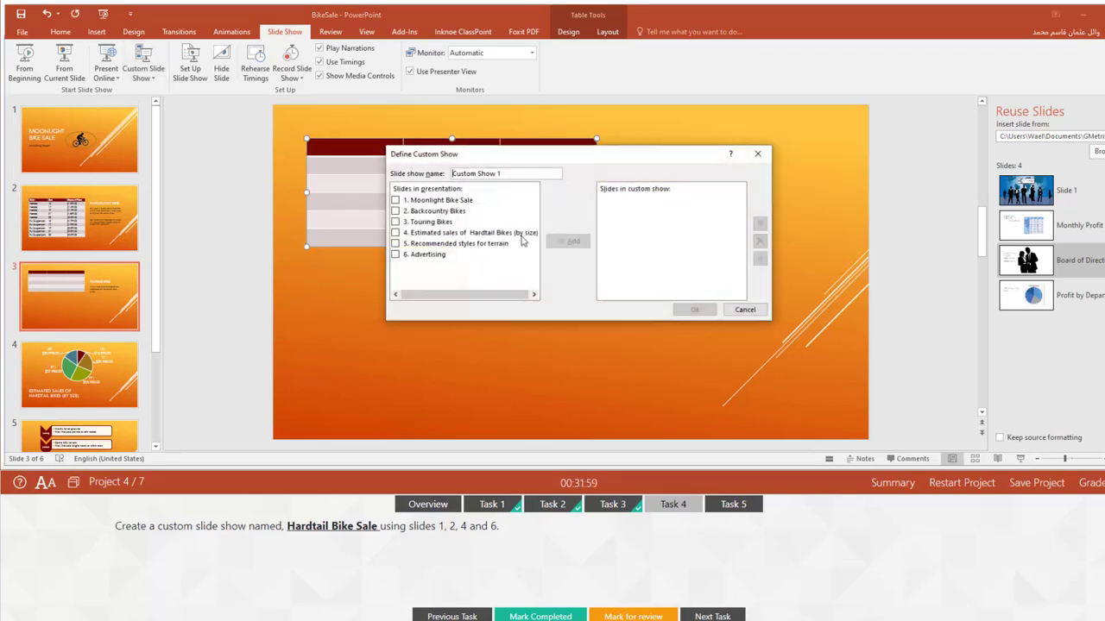
triple_click(492, 173)
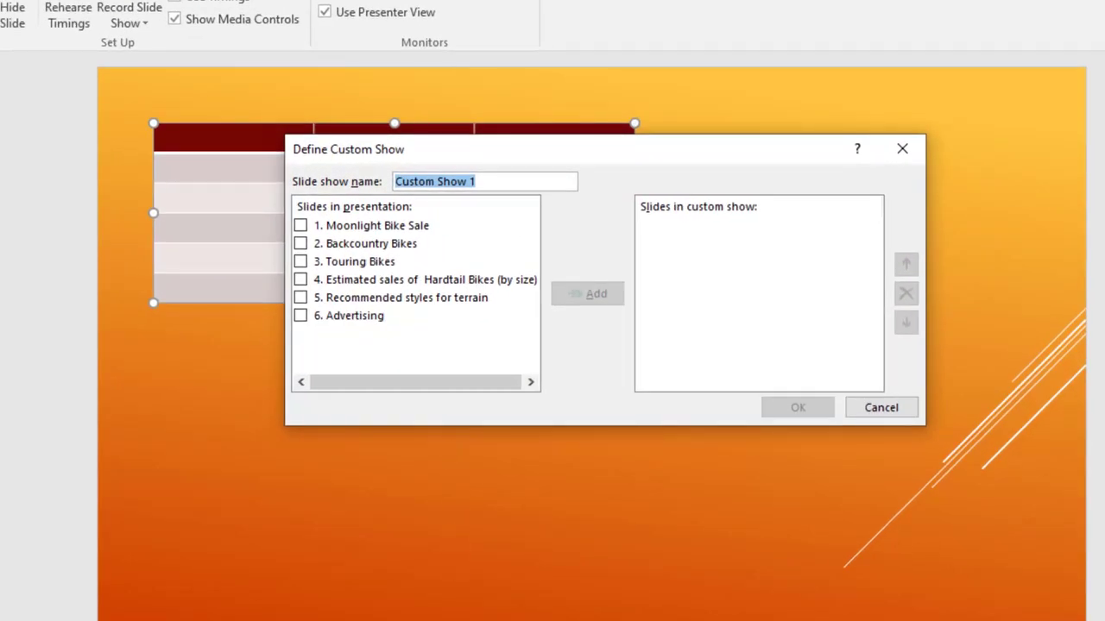
text(Hardtail Bike Sale)
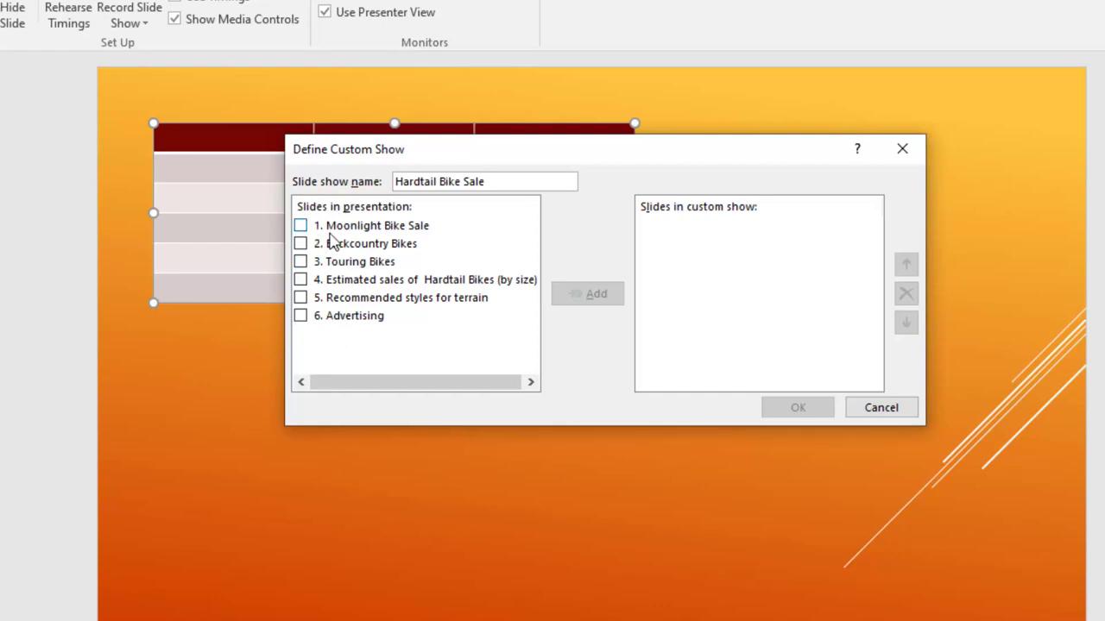
Step: Add slides 1, 2, 4 and 6 to the show and confirm it
click(300, 225)
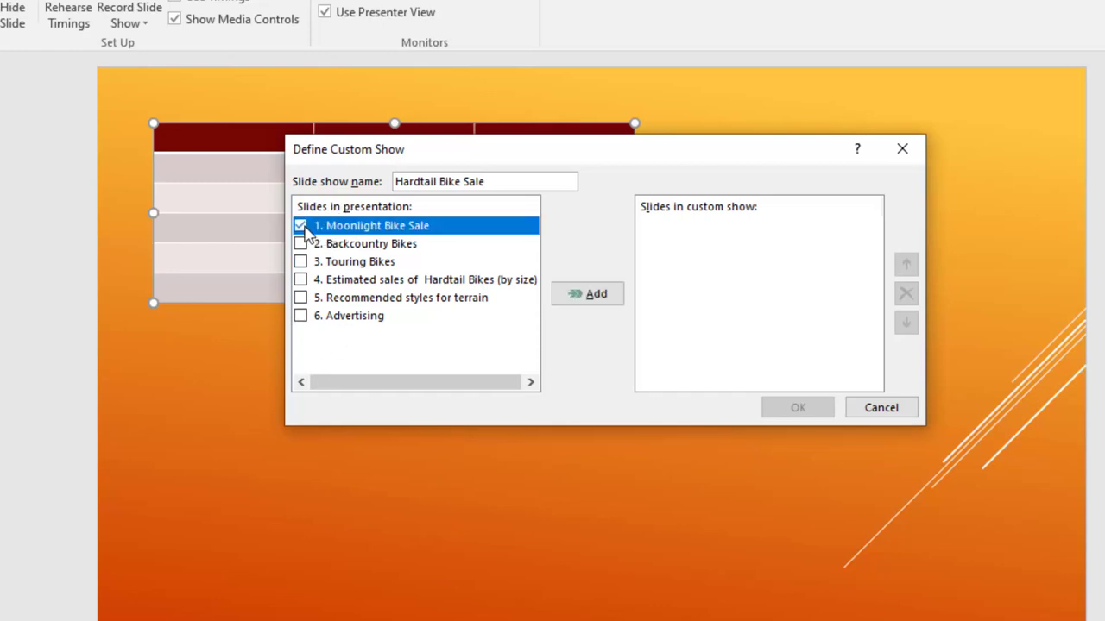
click(300, 243)
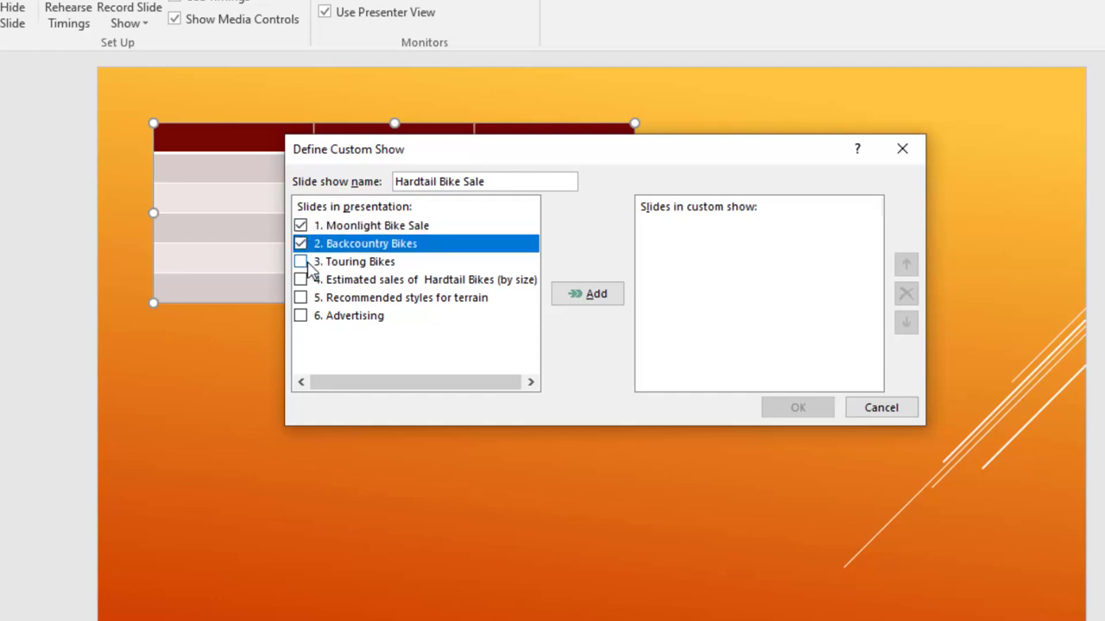
click(311, 280)
click(301, 280)
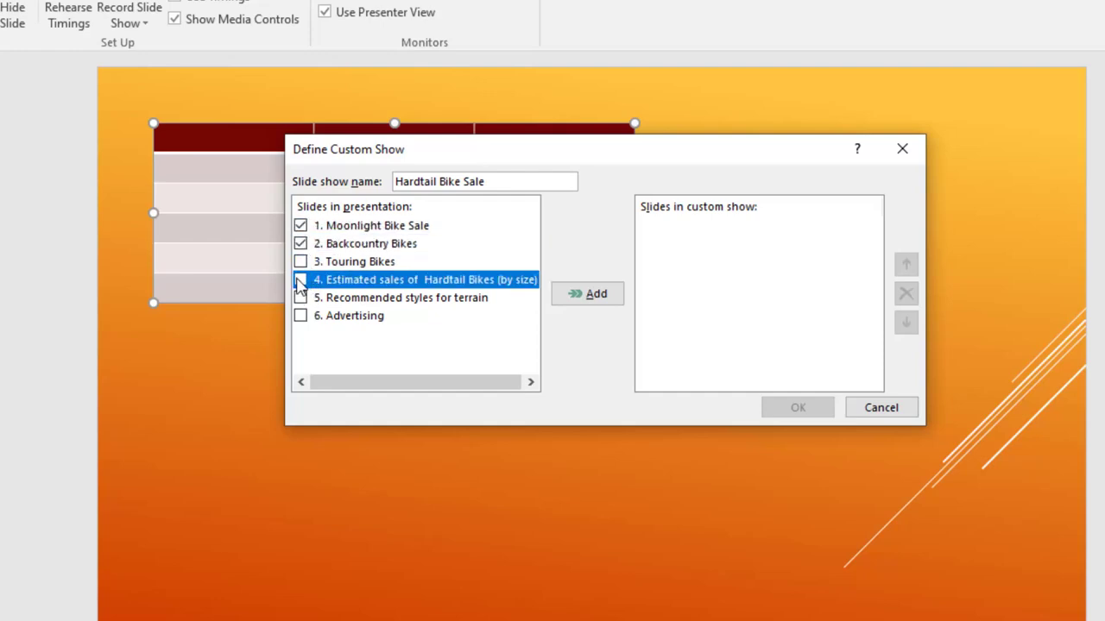
click(301, 316)
click(592, 302)
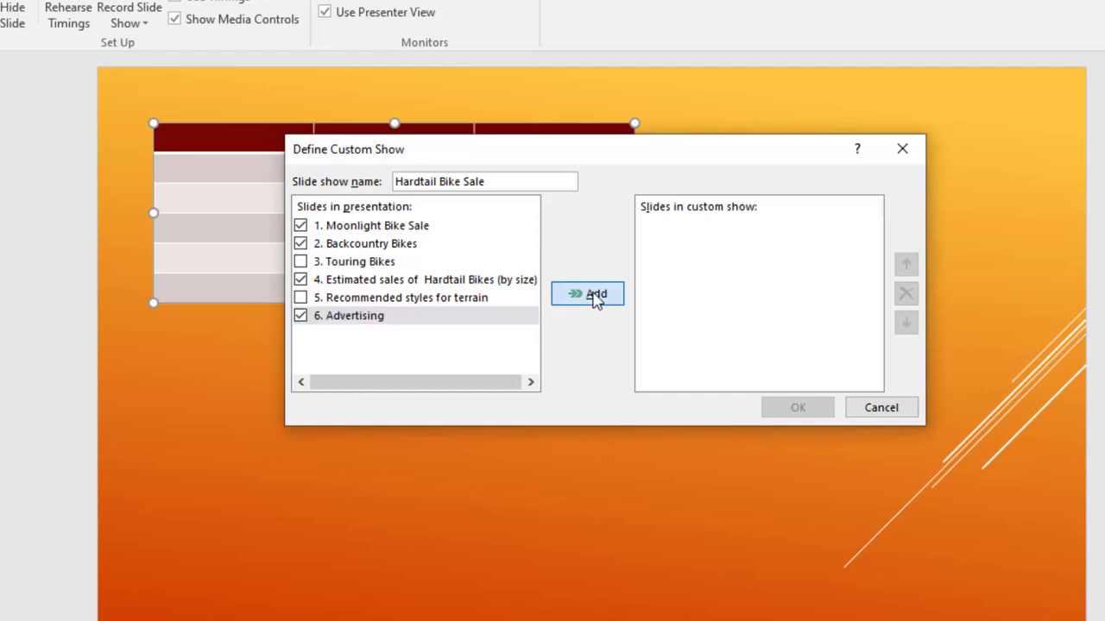
click(786, 407)
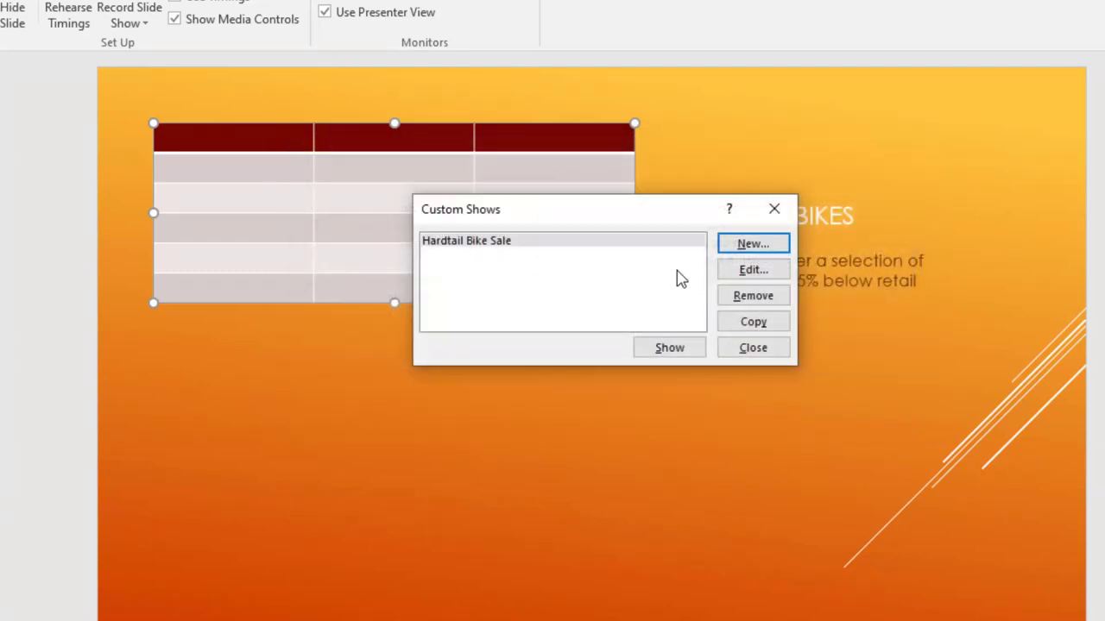
click(774, 212)
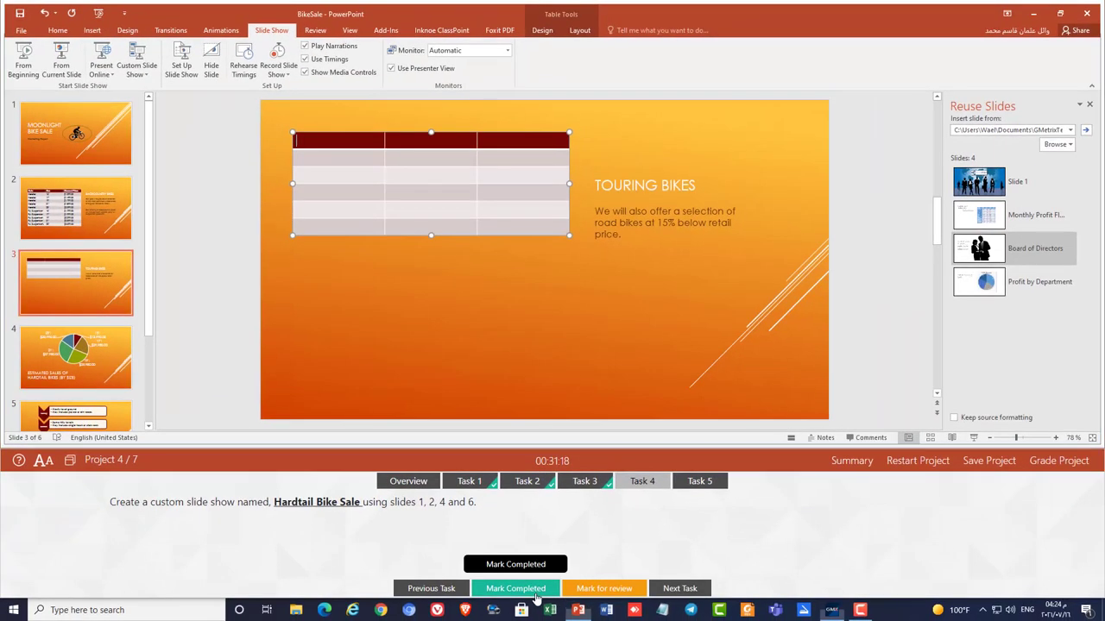
Step: Uncheck Play Narrations, Use Timings and Show Media Controls, then submit the project for grading
click(695, 482)
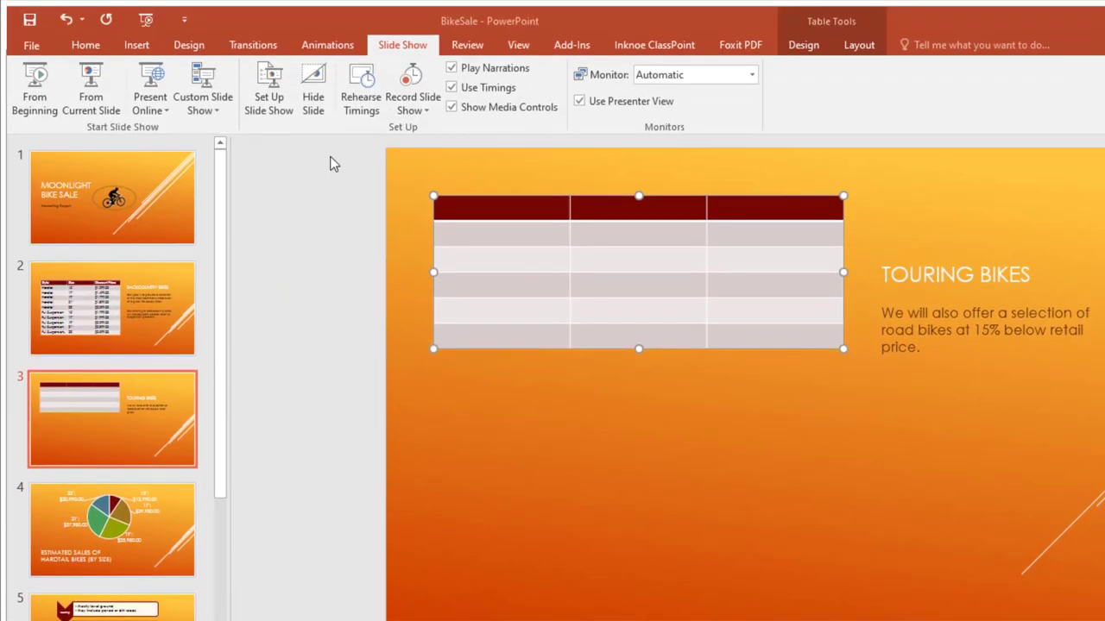
click(411, 221)
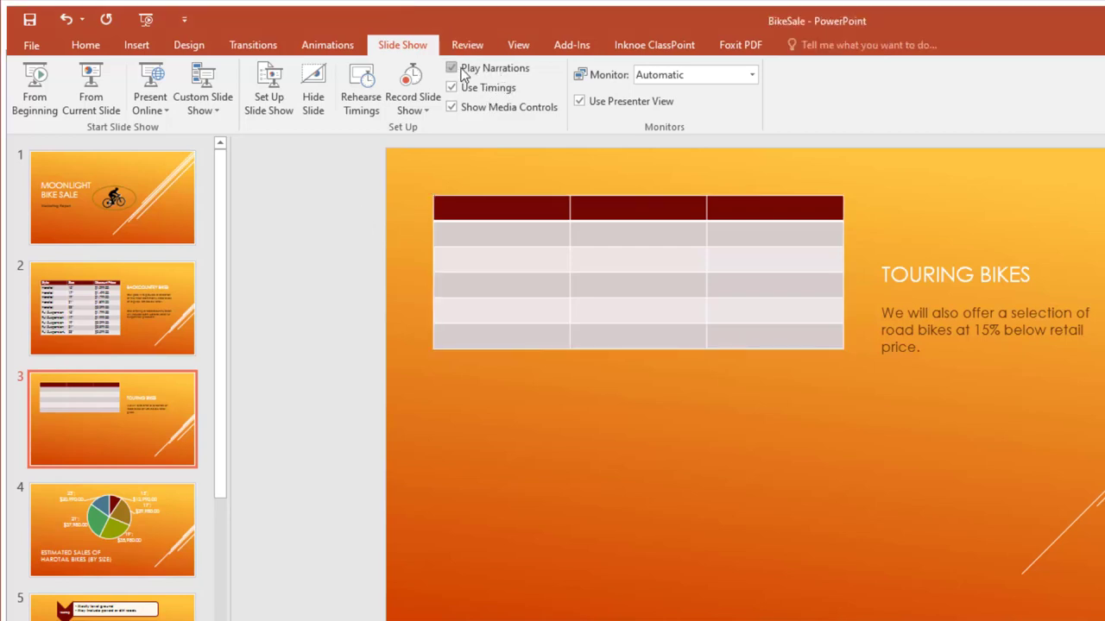
click(463, 71)
click(454, 88)
click(452, 107)
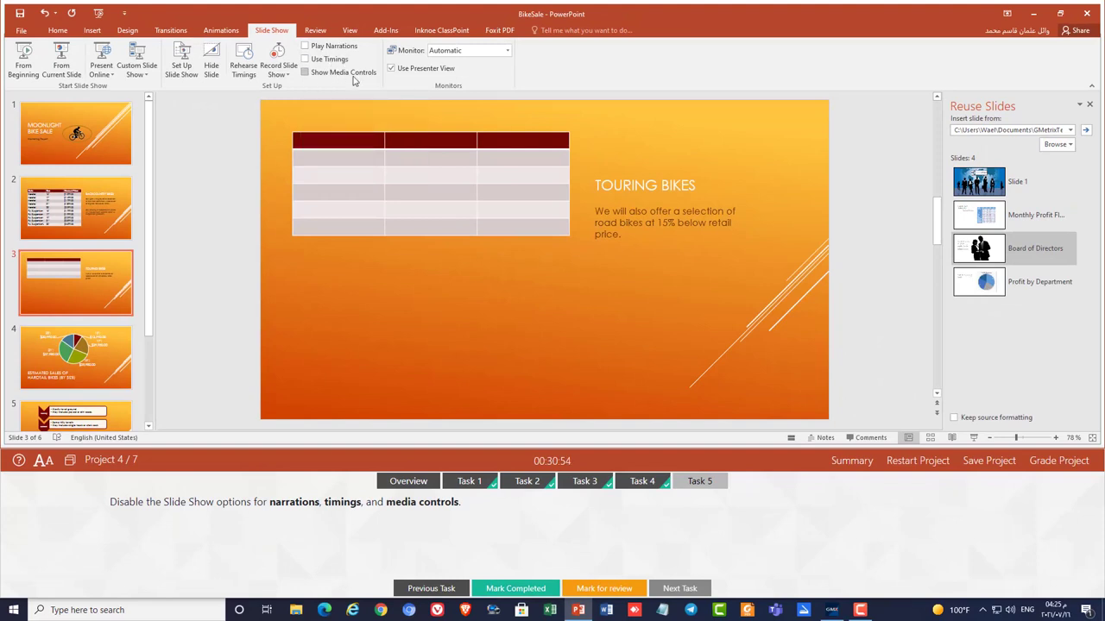
click(515, 588)
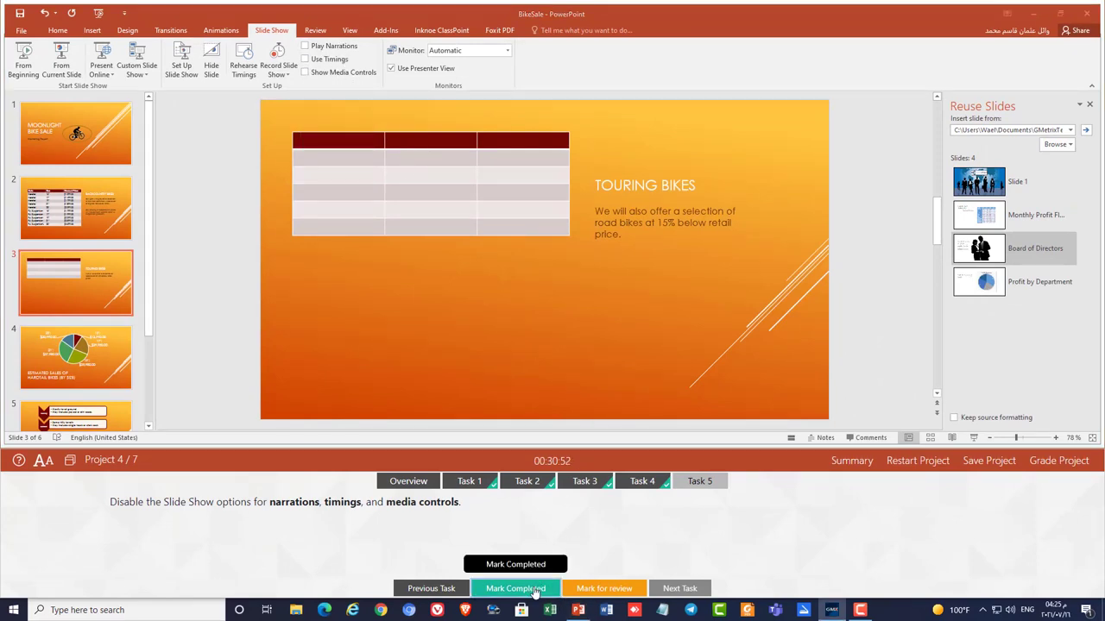
click(1059, 461)
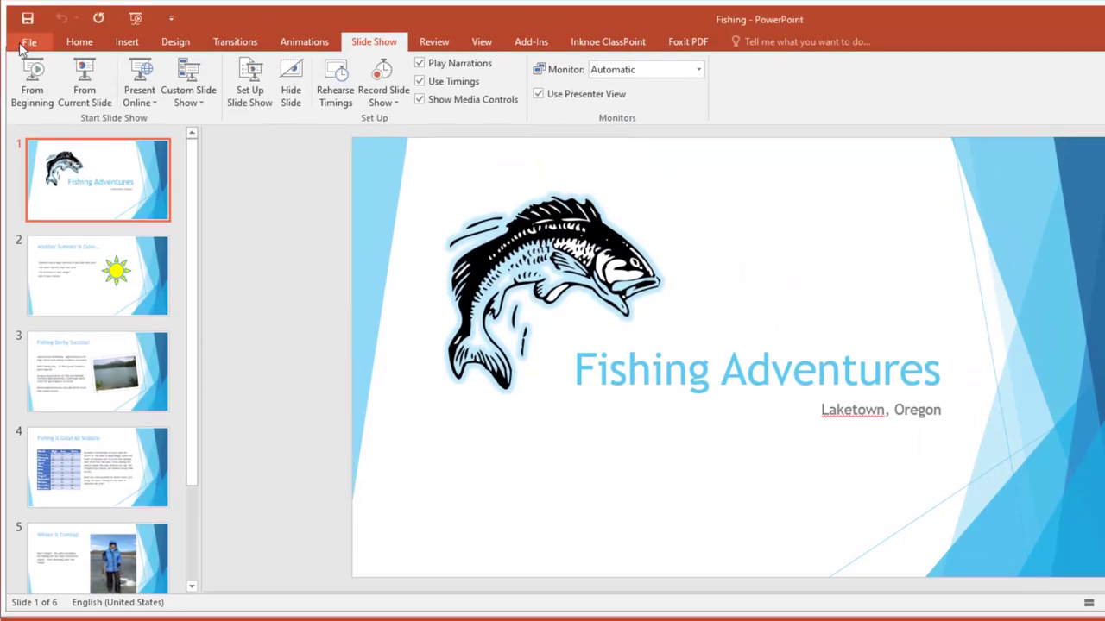
Step: Enter 'Summer Success' as the Subject in Advanced Properties and return to the slides
click(25, 43)
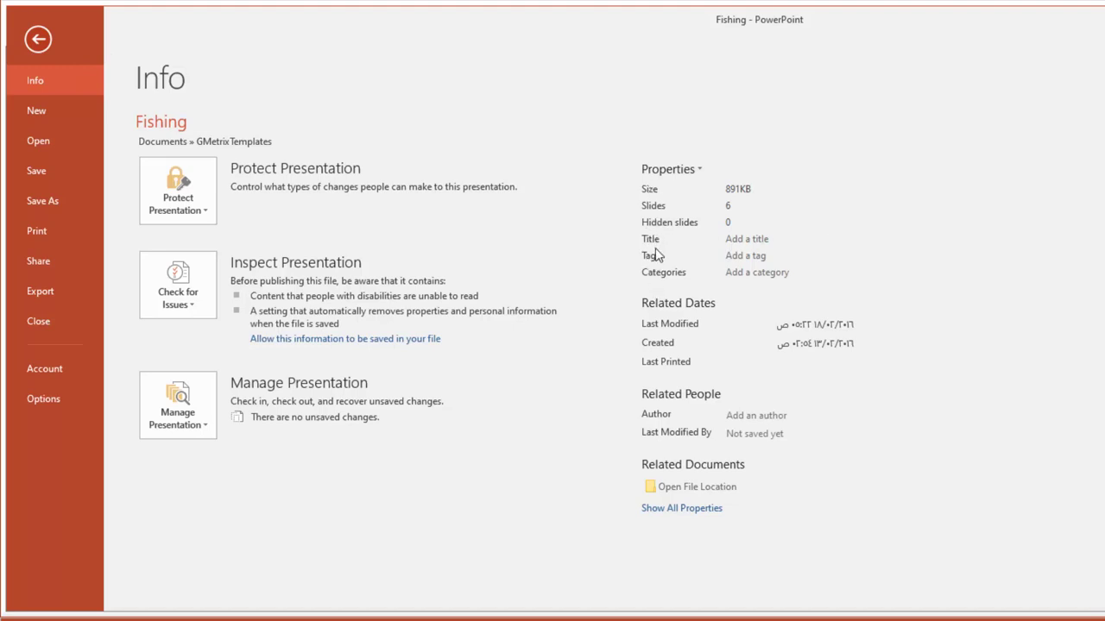
click(699, 170)
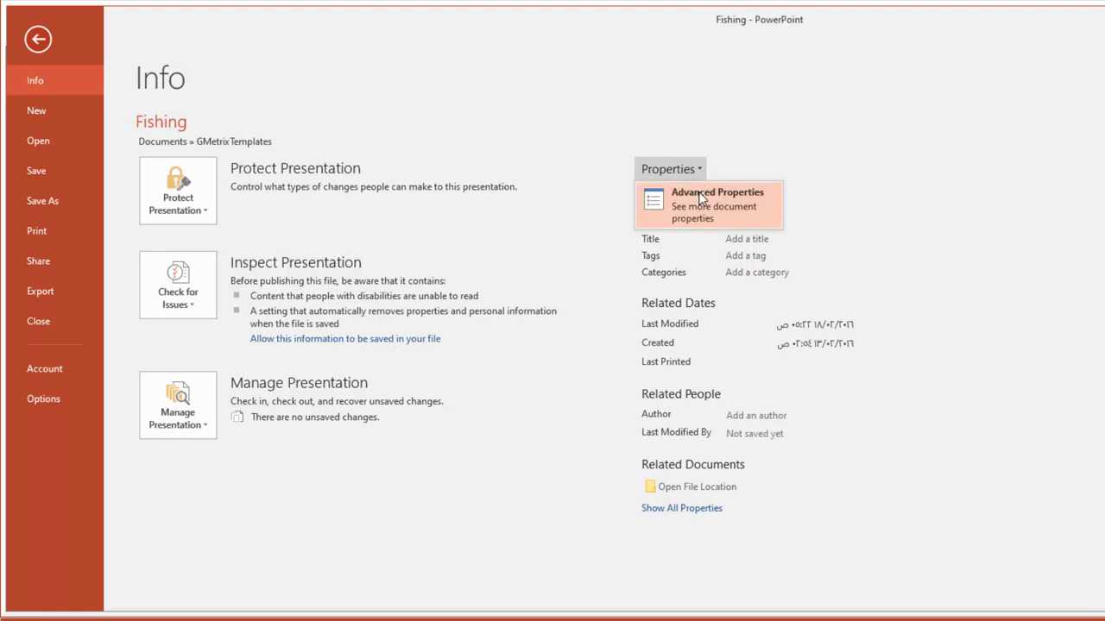
click(702, 198)
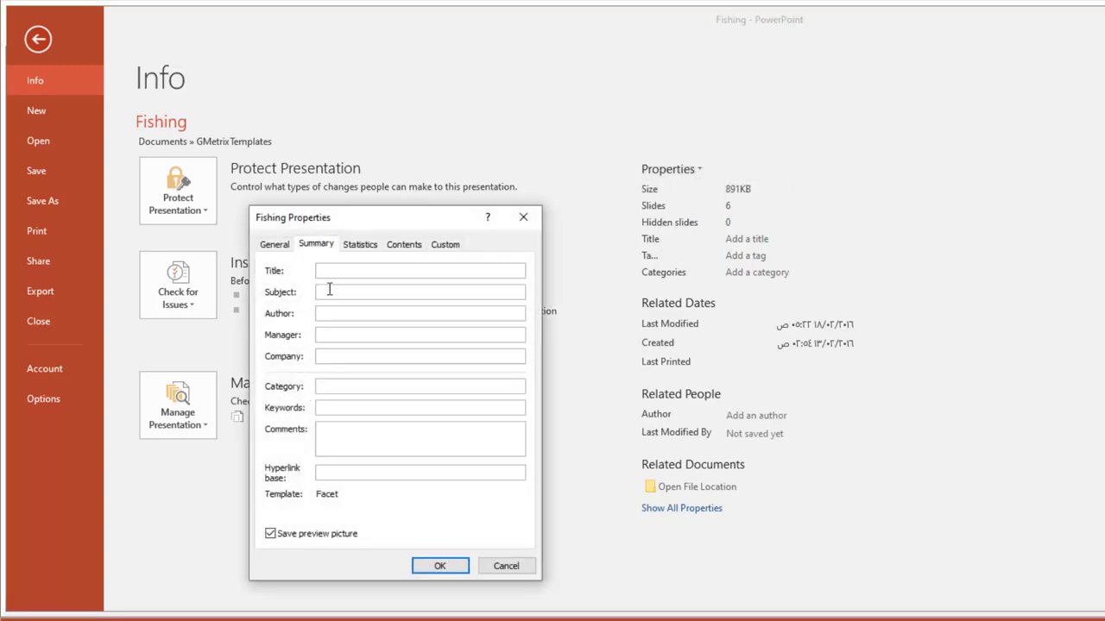
click(329, 291)
text(Summer Success)
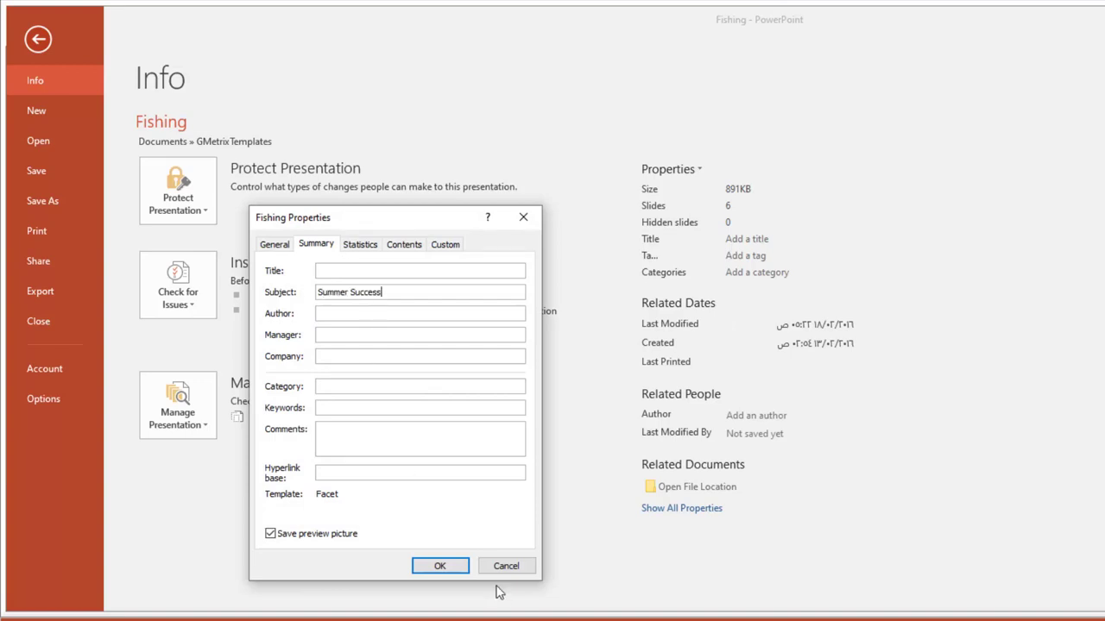
key(Return)
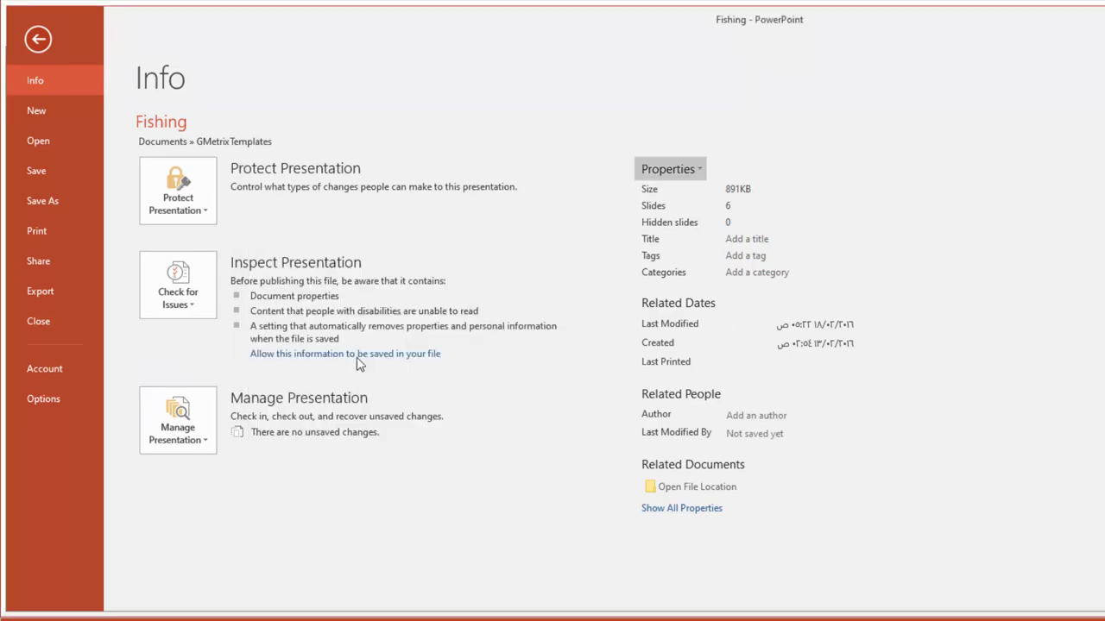
click(27, 36)
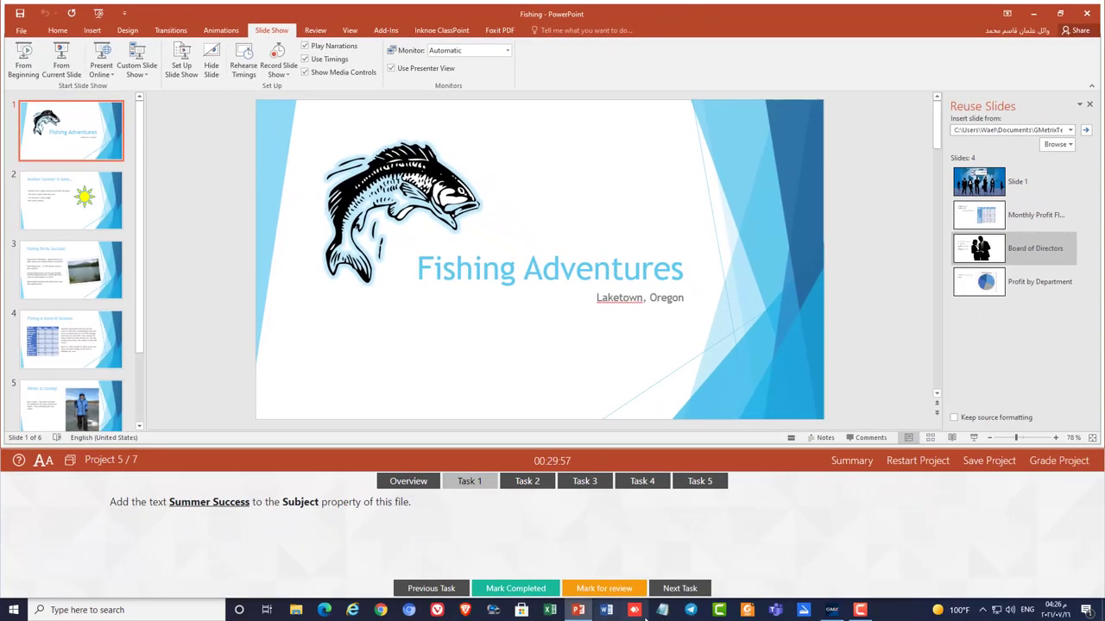
Step: Complete Task 1, then on slide 2 select the 10%, 12% and 60% figures
click(521, 588)
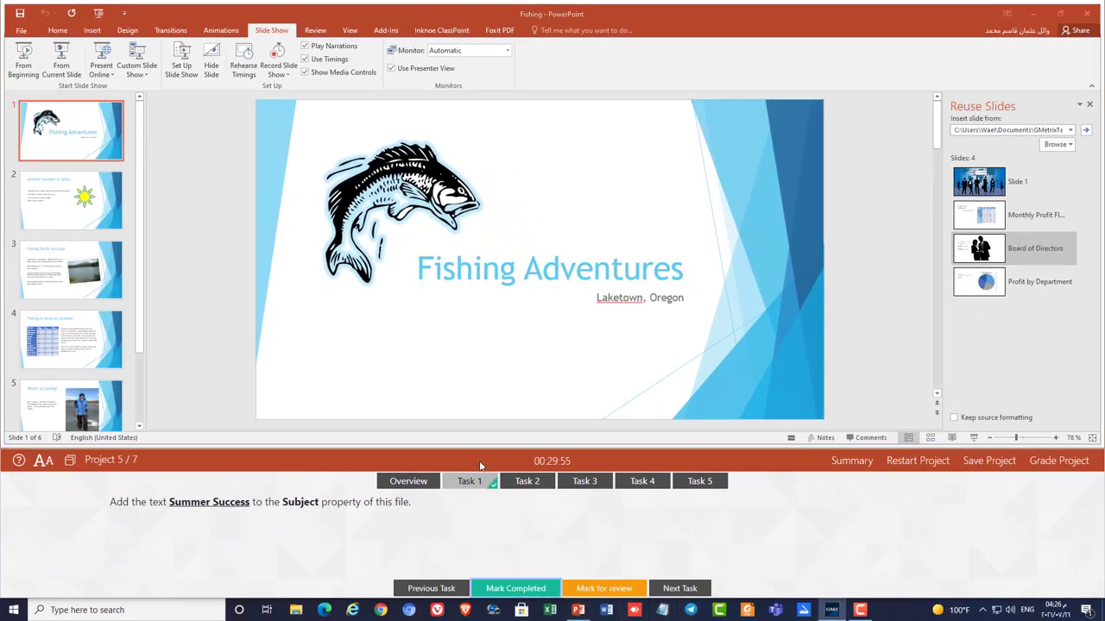
click(524, 482)
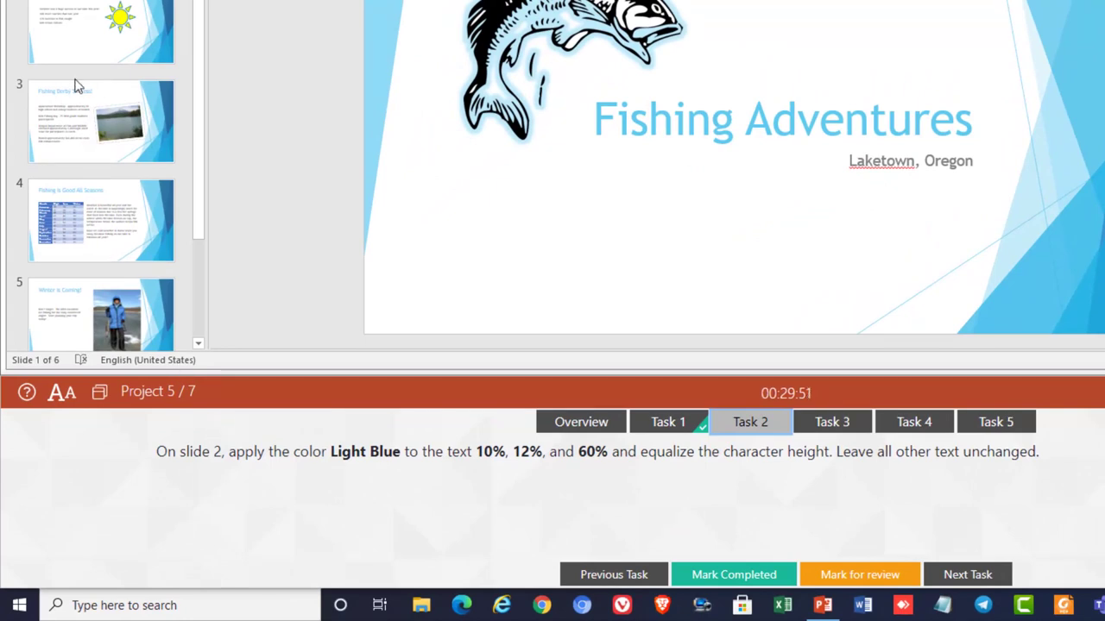
click(110, 26)
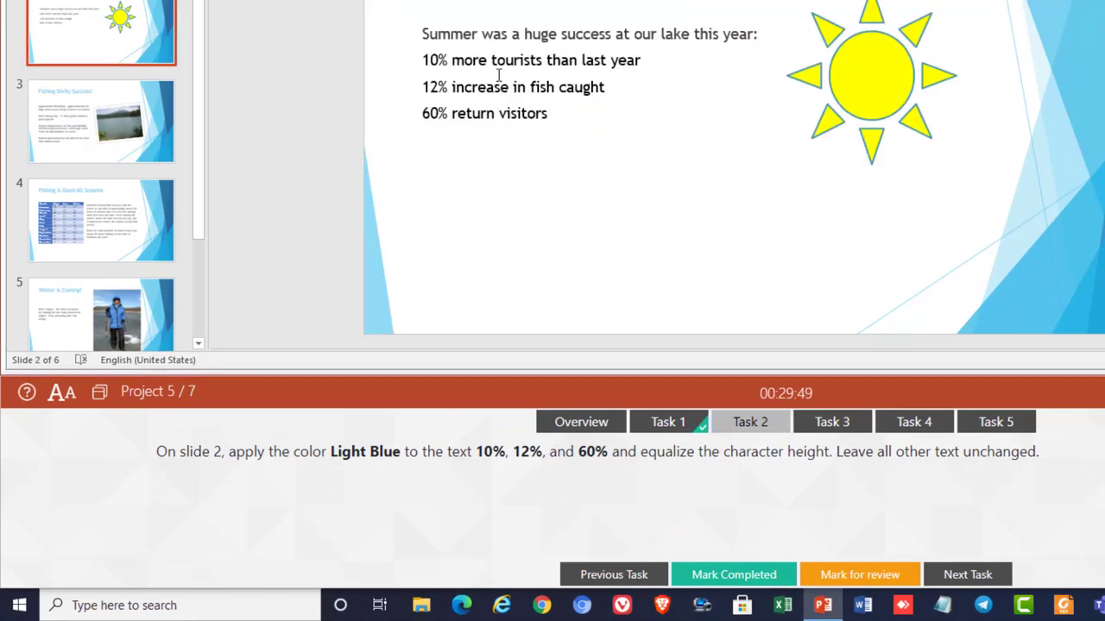
click(451, 73)
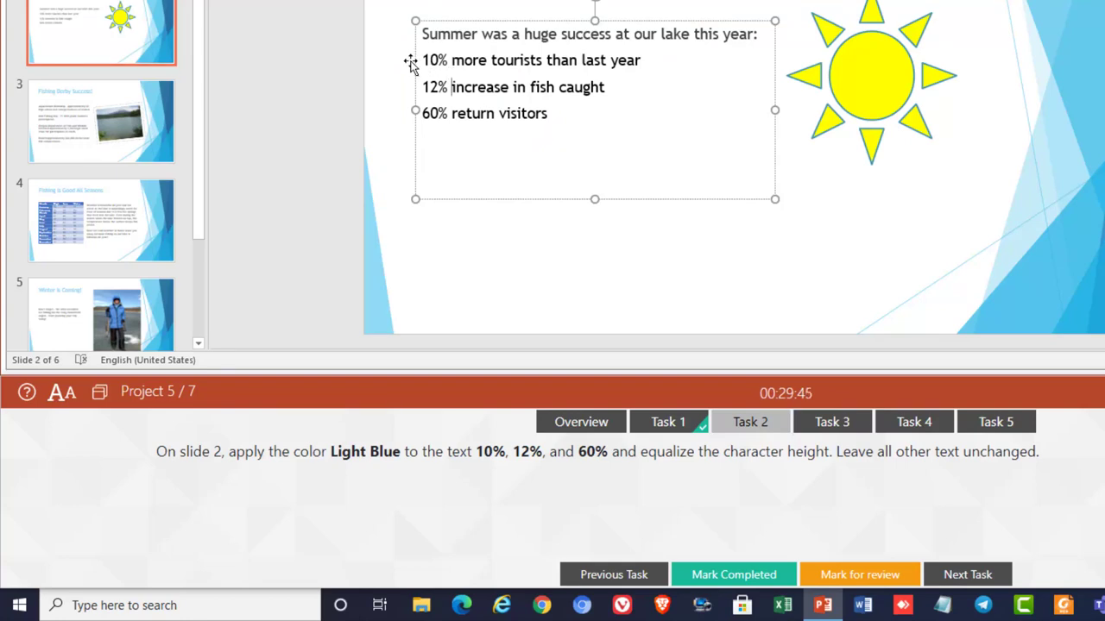
drag(423, 59, 447, 61)
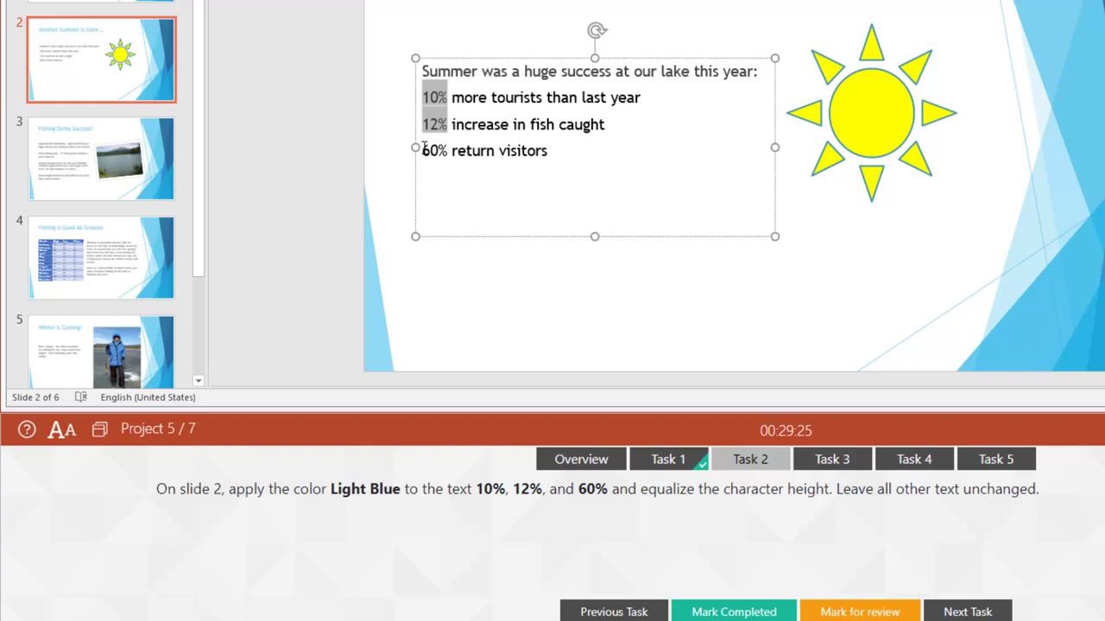
drag(424, 147, 447, 150)
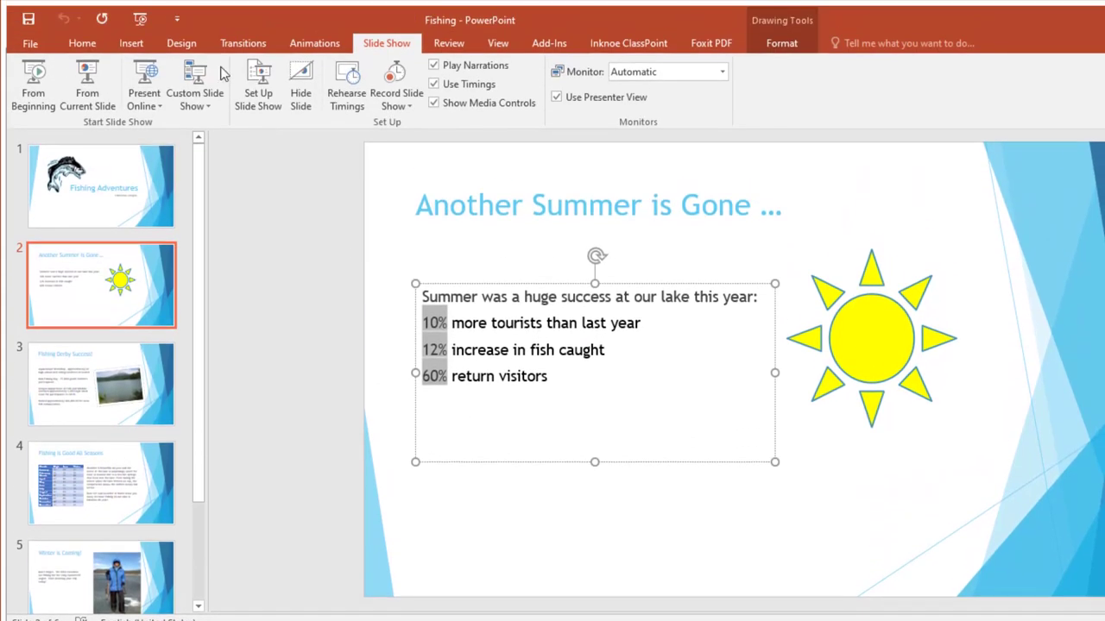
Step: Colour the selected percentages Light Blue
click(84, 45)
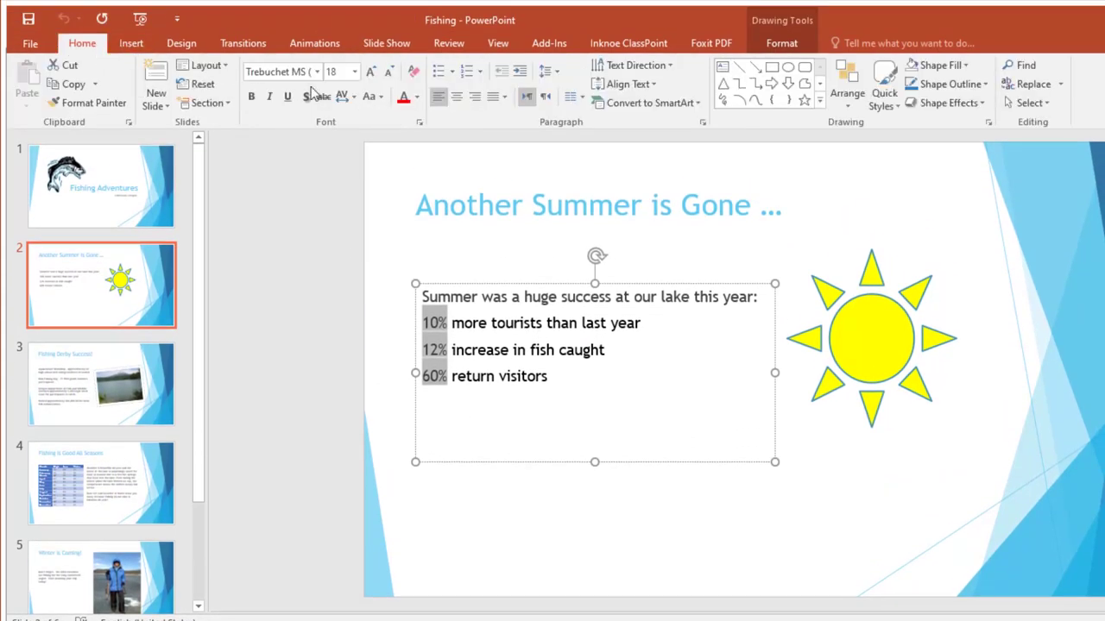
click(416, 99)
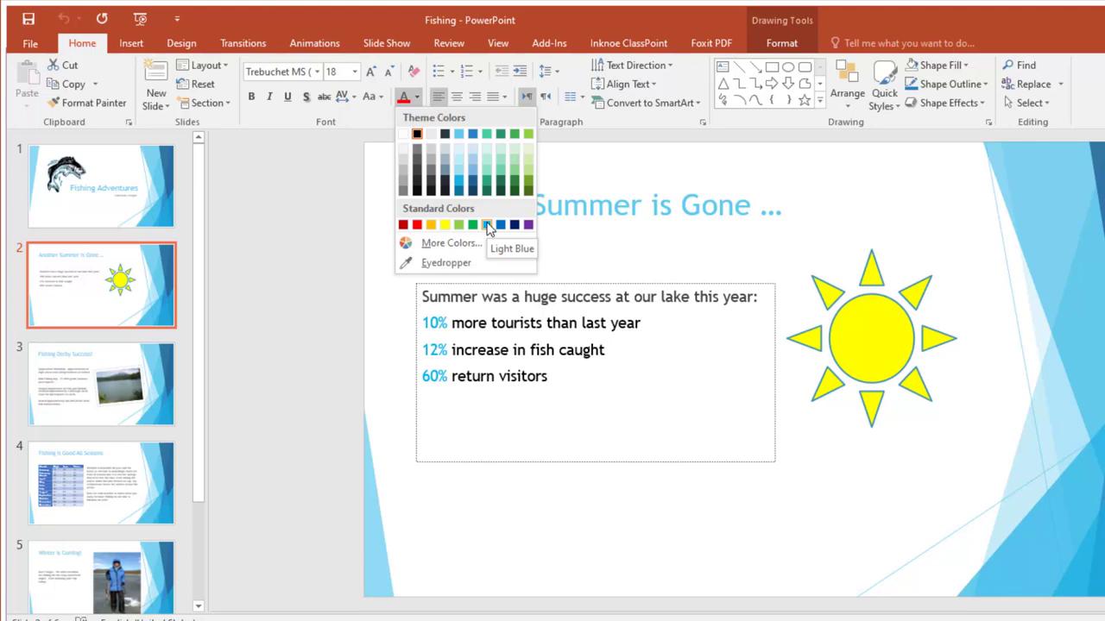
click(488, 225)
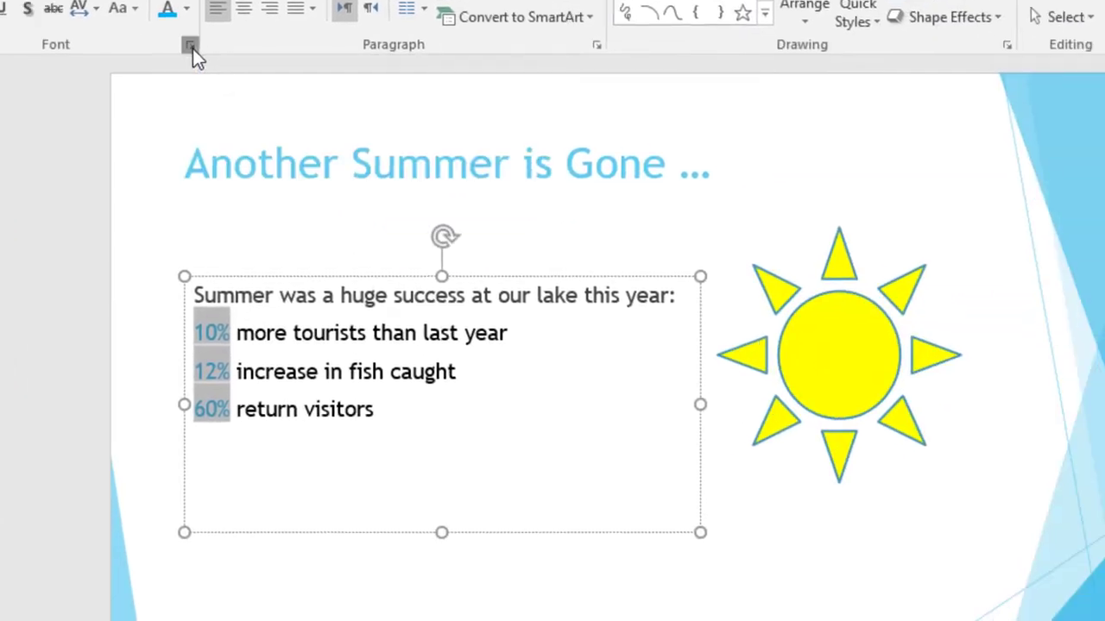
Step: Turn on Equalize Character Height for the percentages and mark the task completed
click(602, 177)
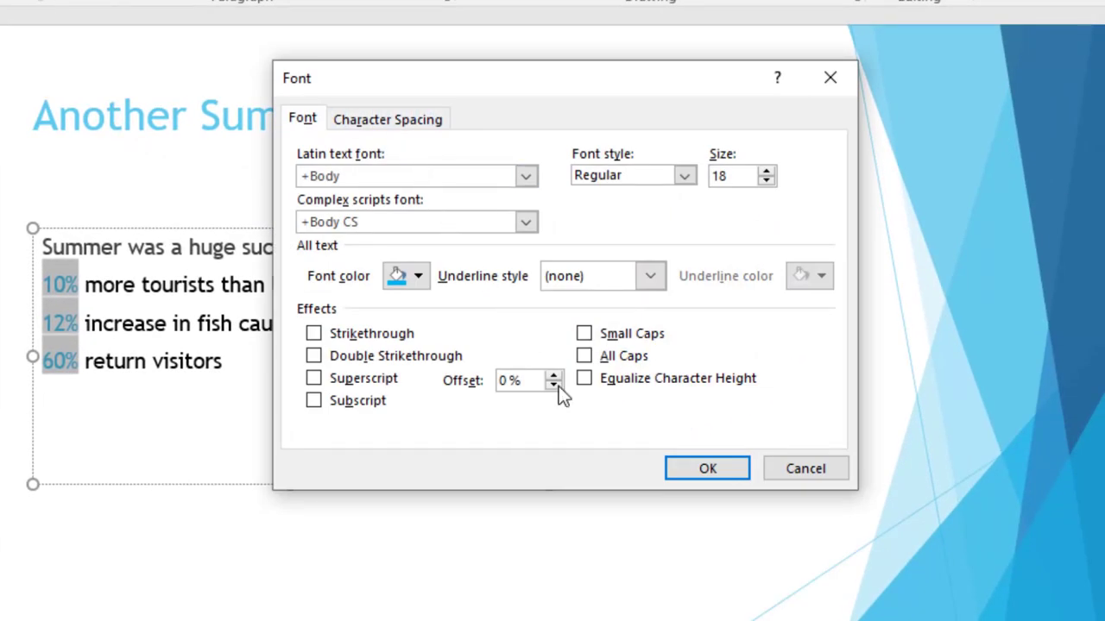
click(628, 383)
click(707, 469)
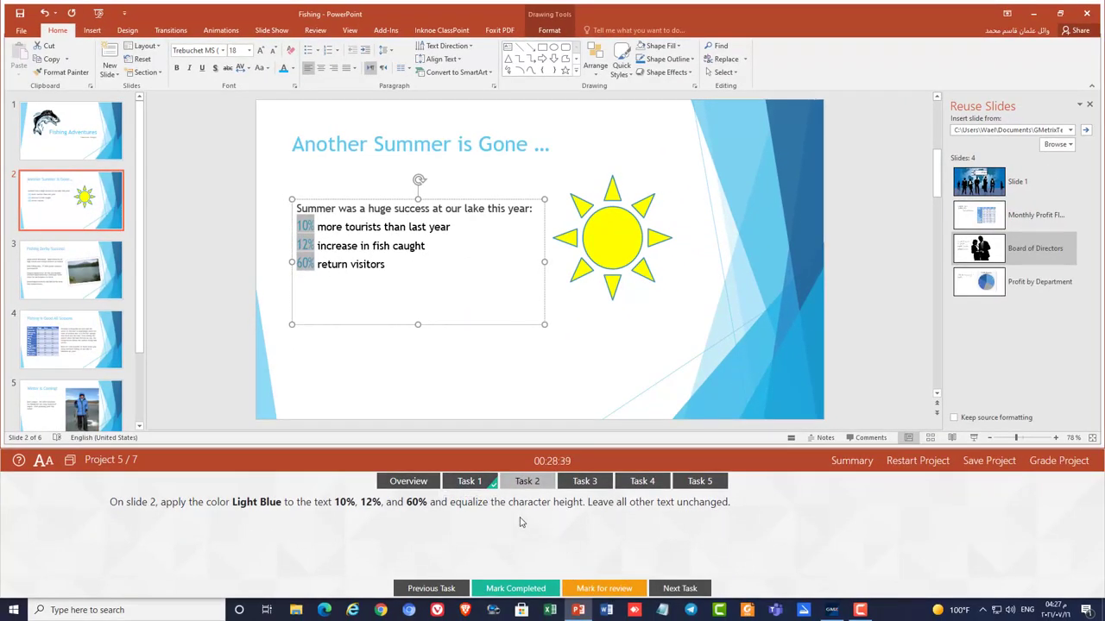
click(515, 588)
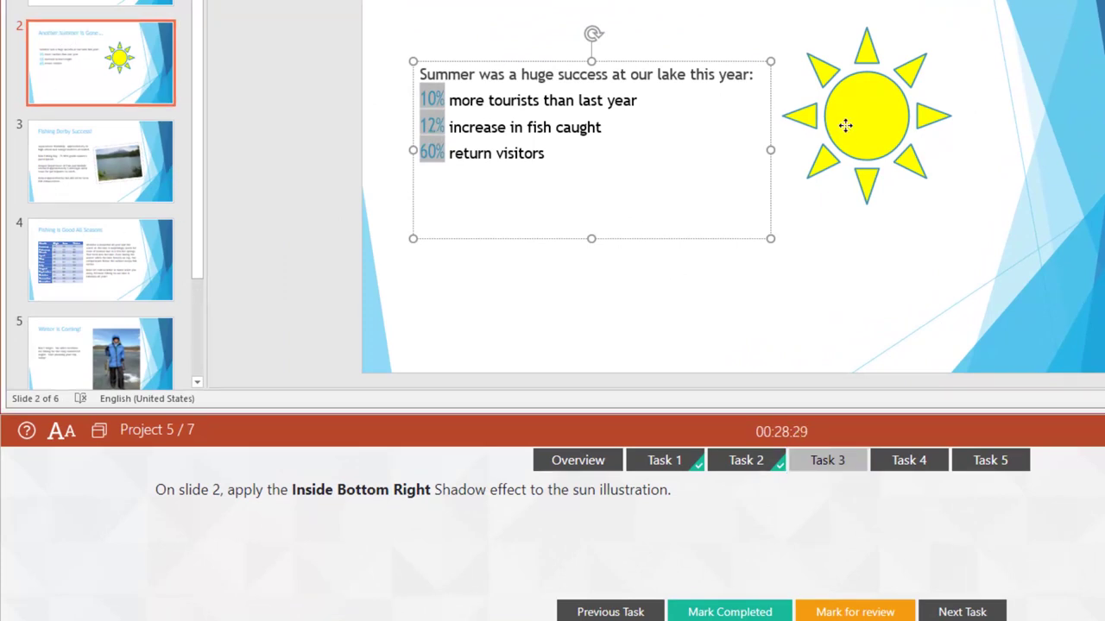
Step: Apply the Inside Diagonal Bottom Right shadow to slide 2's sun illustration
click(845, 125)
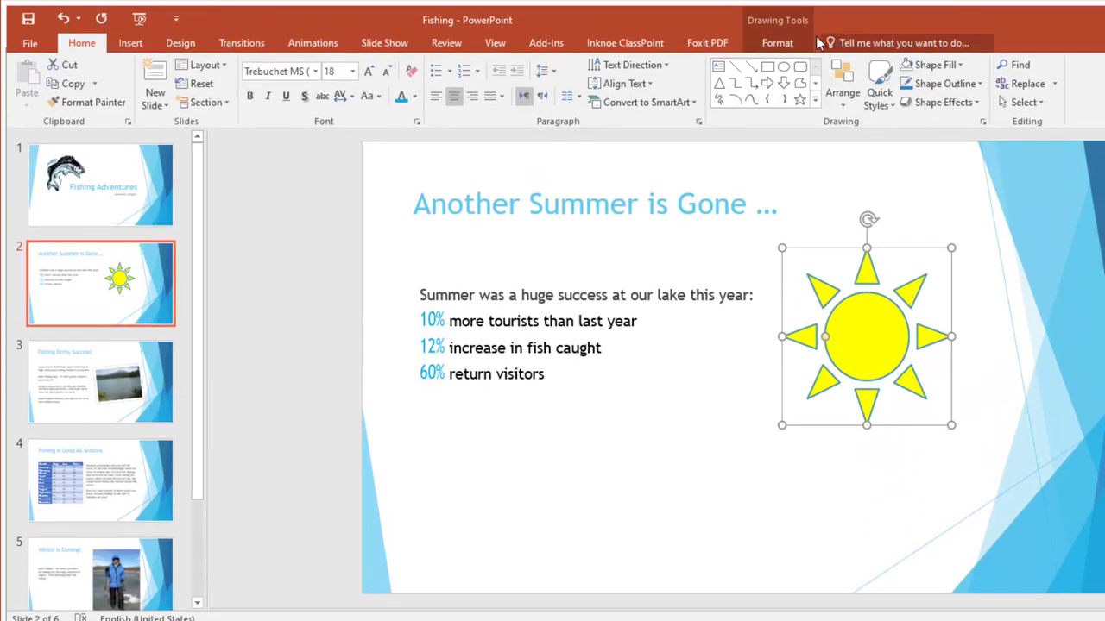
click(776, 42)
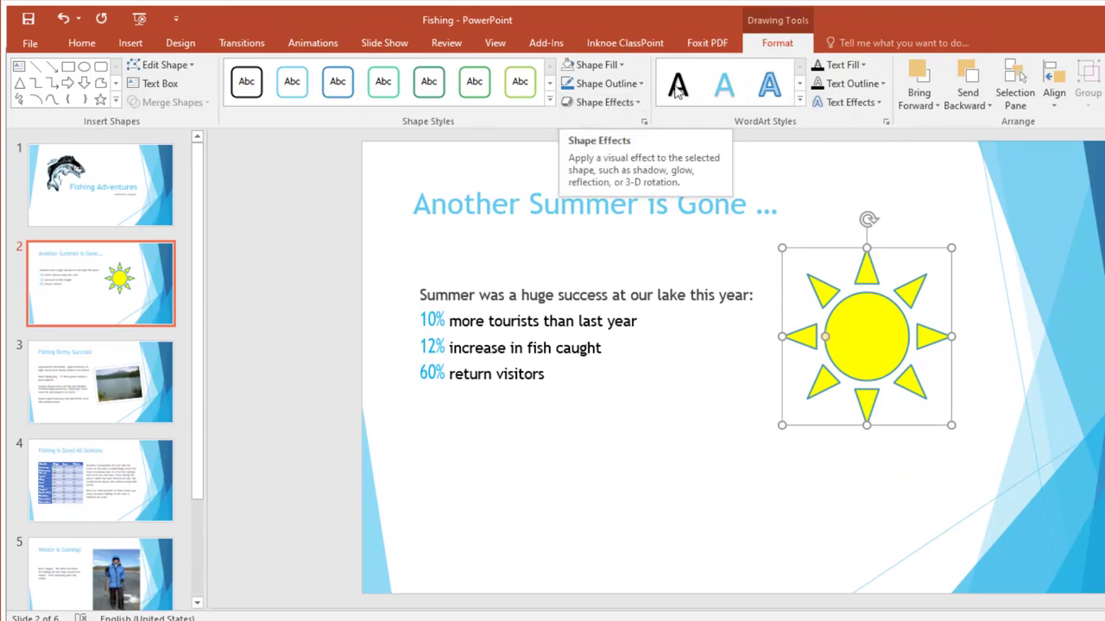
click(613, 104)
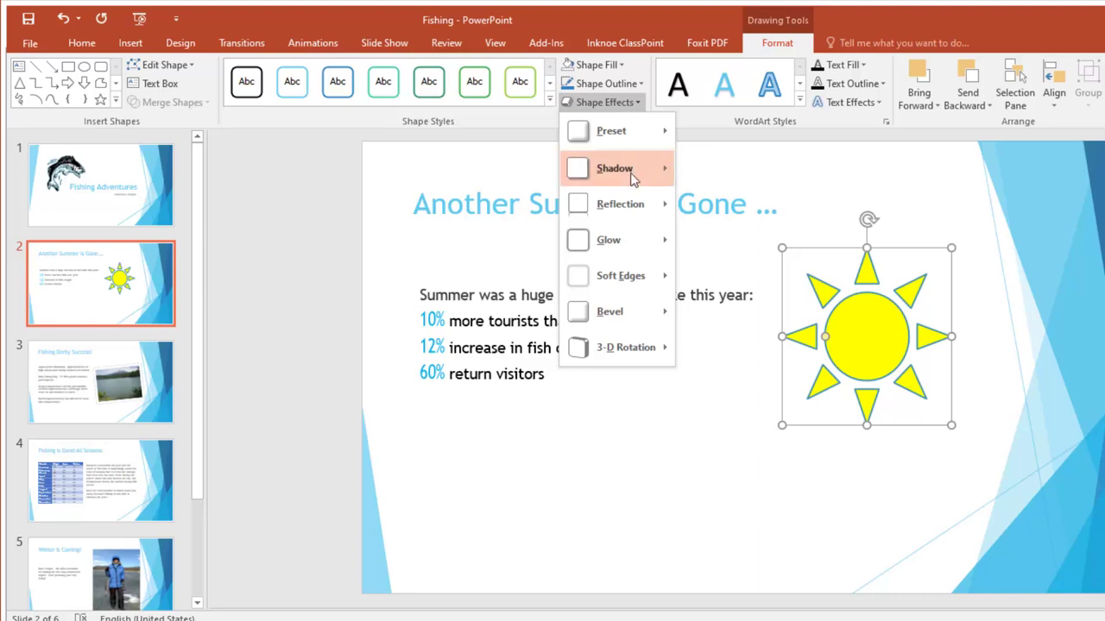
mouse_move(633, 178)
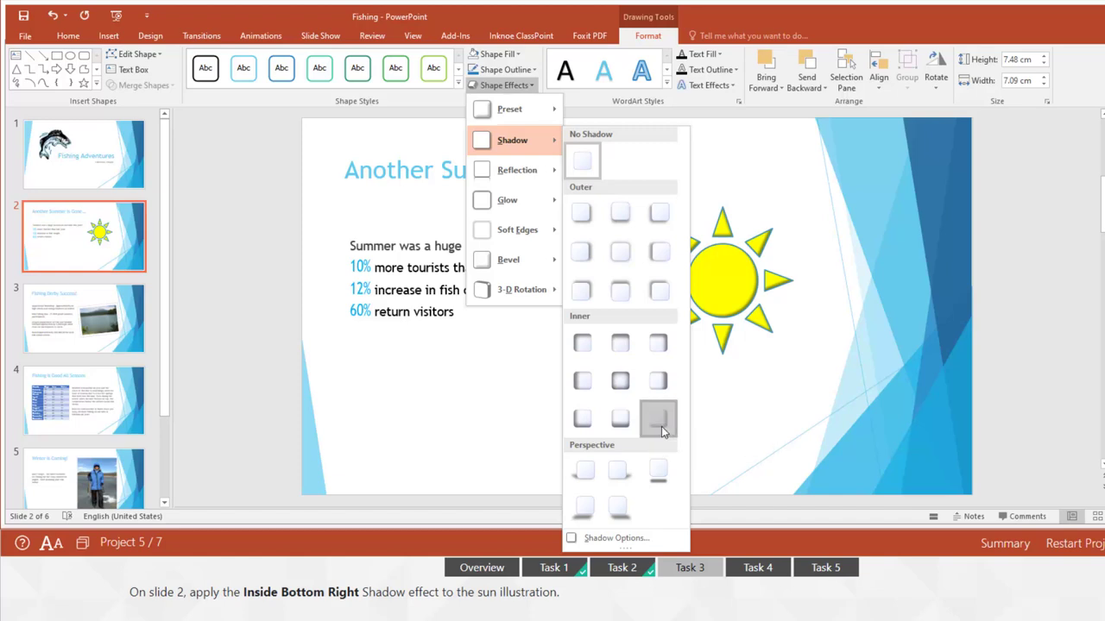
click(659, 421)
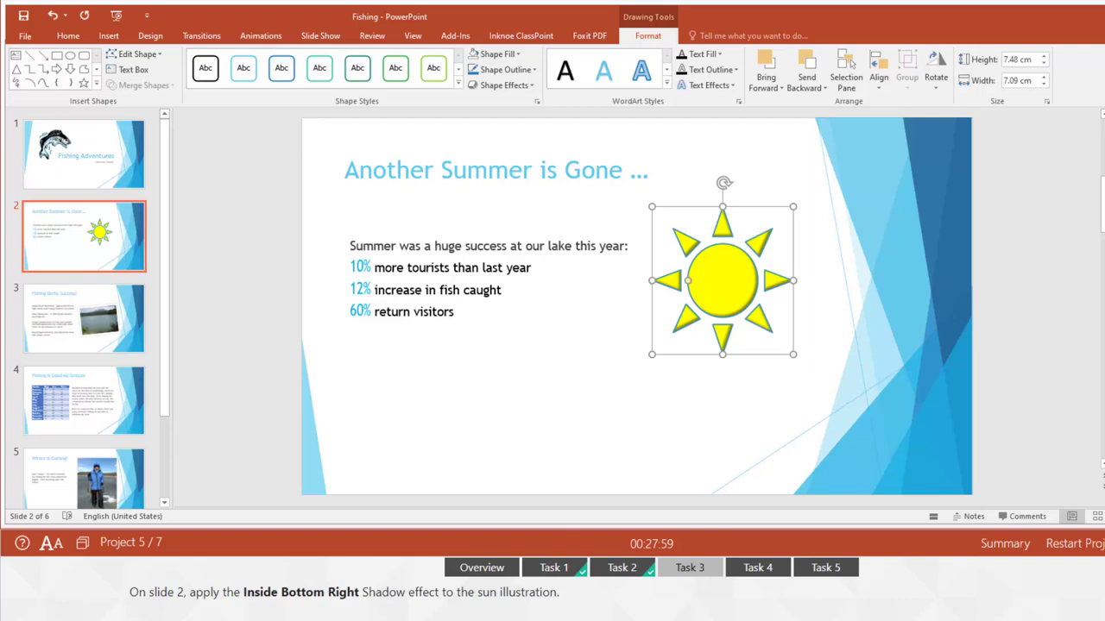
Step: On Task 4, crop slide 5's ice-fishing photo to an Oval shape, then go to Task 5
click(759, 565)
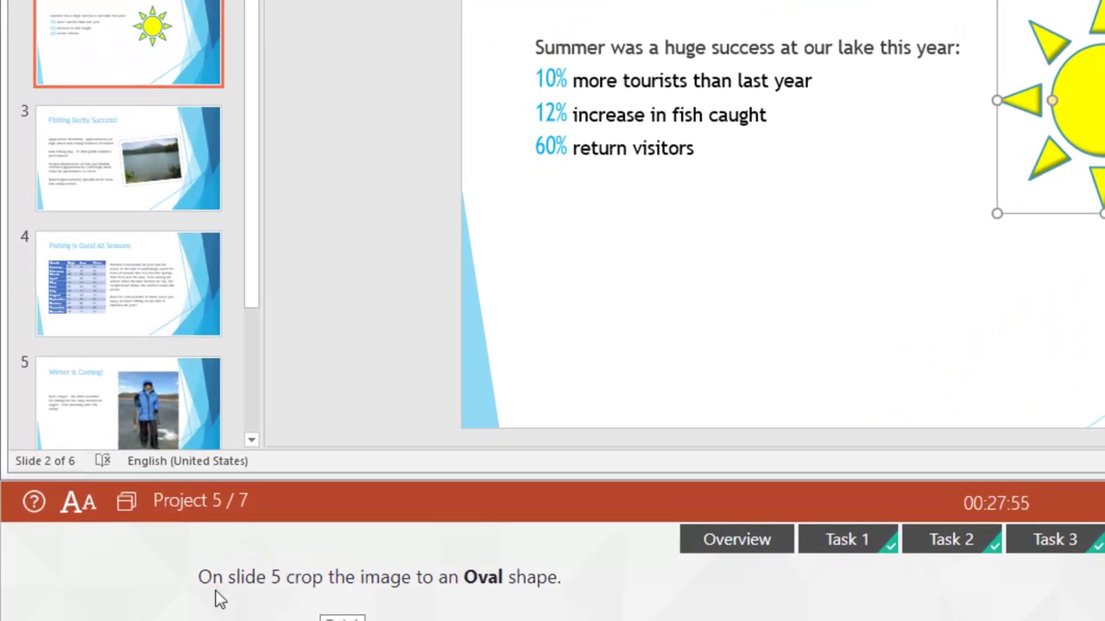
click(124, 404)
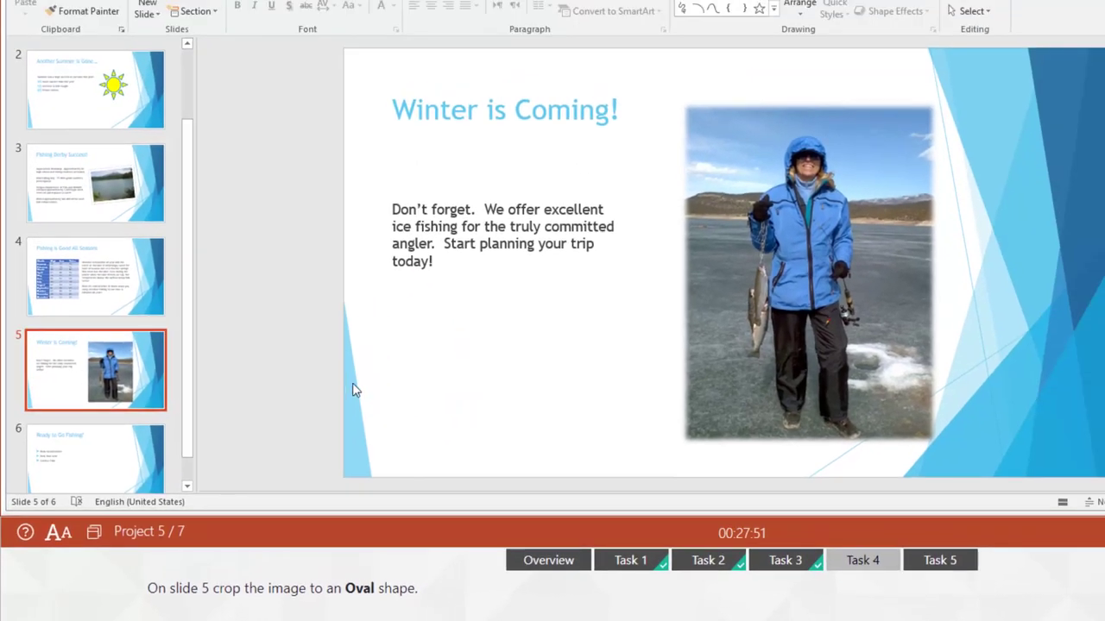
click(828, 292)
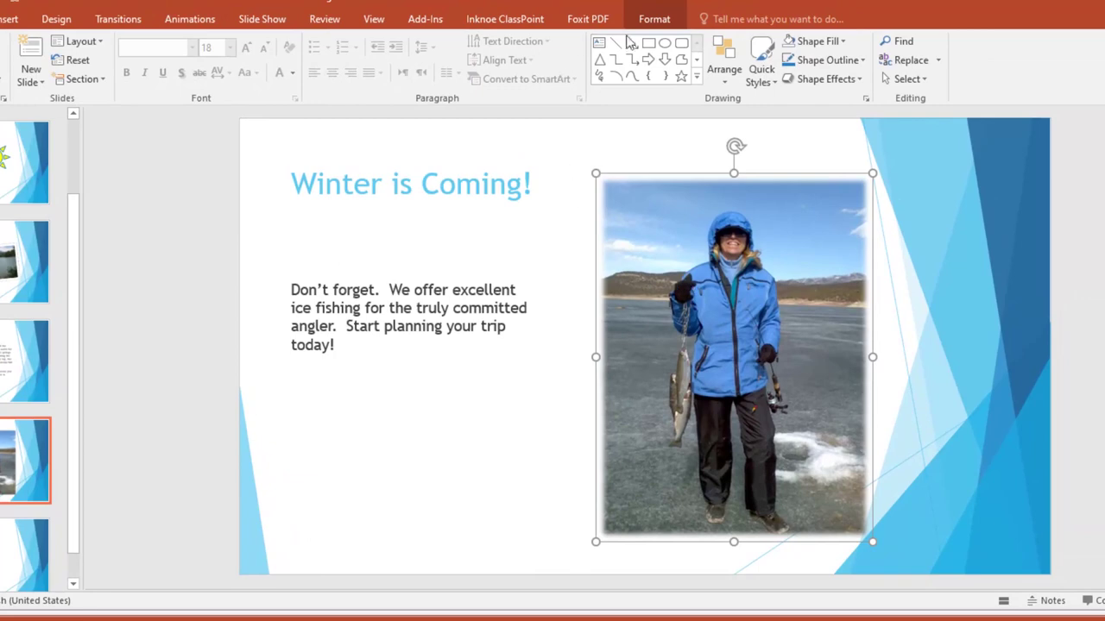
click(654, 19)
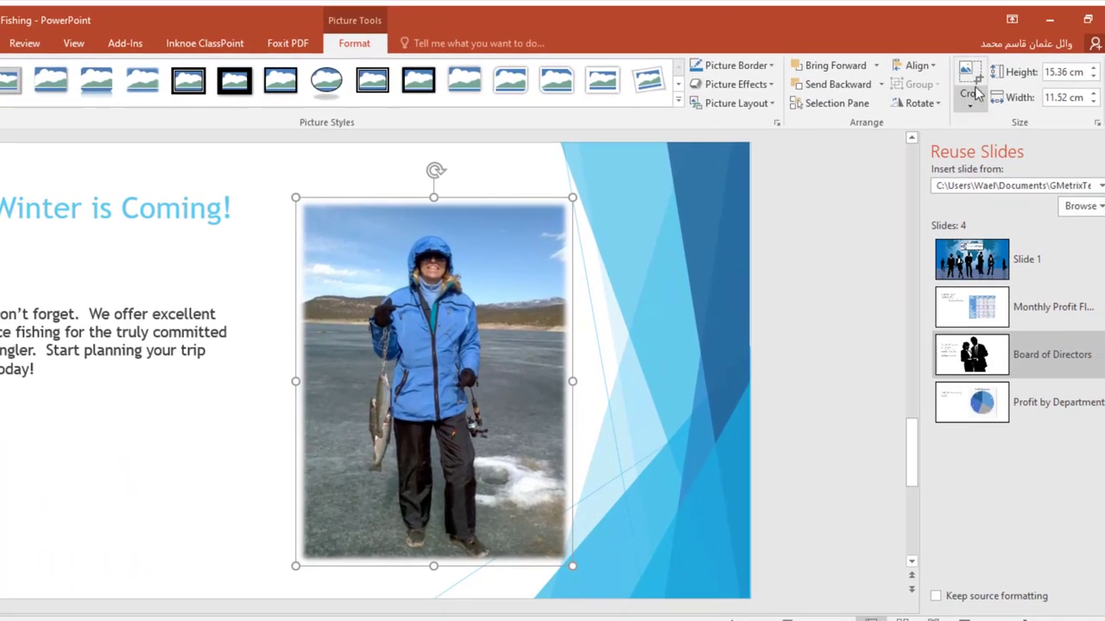
click(975, 97)
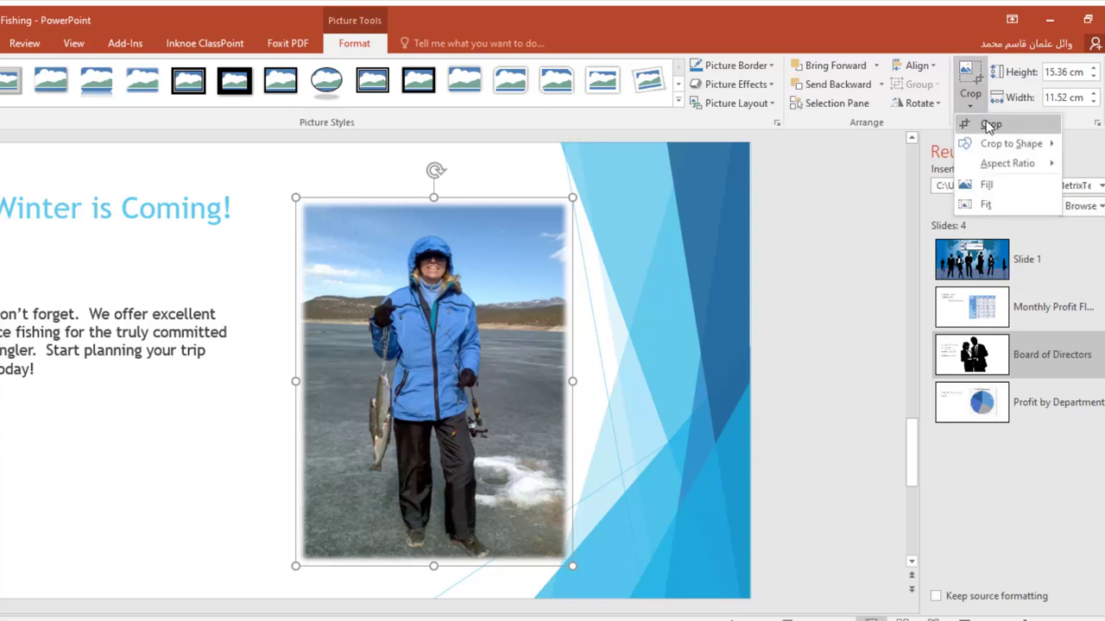
mouse_move(990, 145)
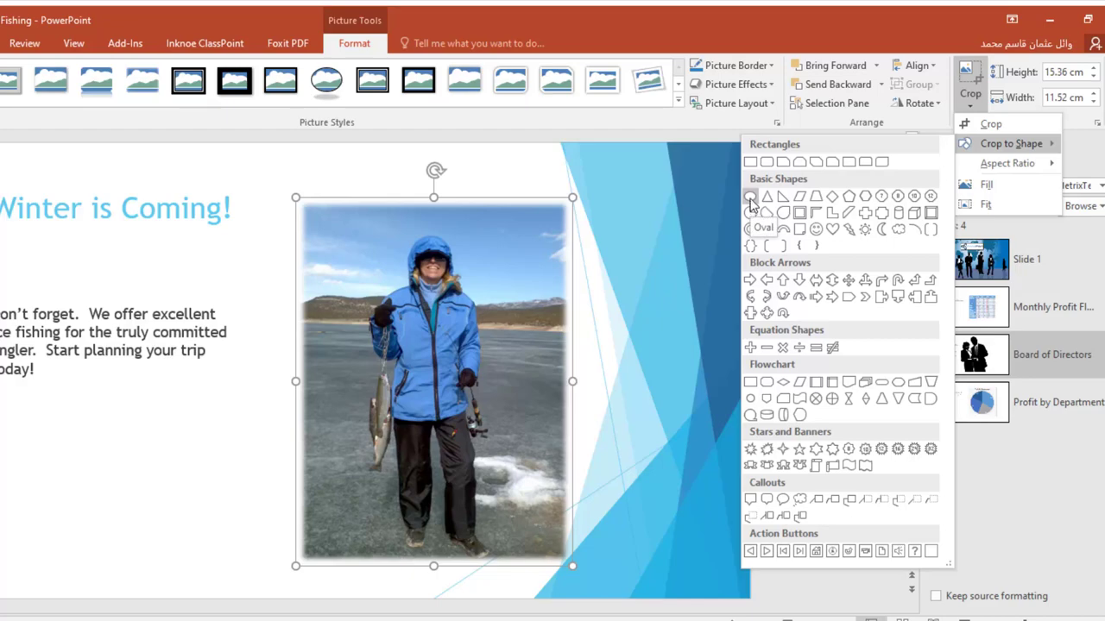
click(750, 197)
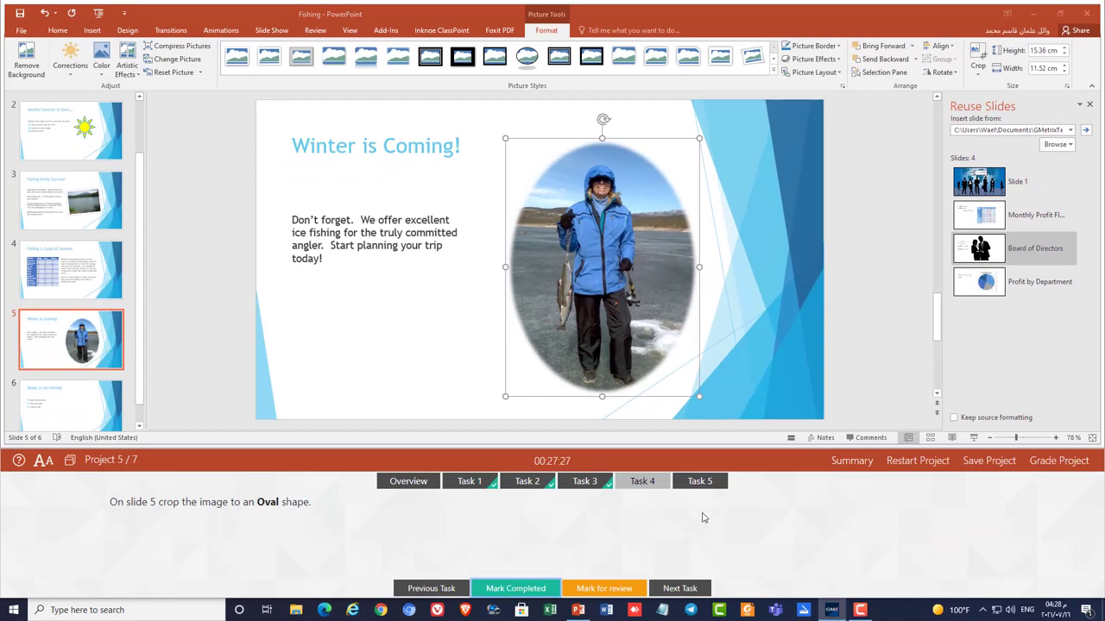
click(700, 485)
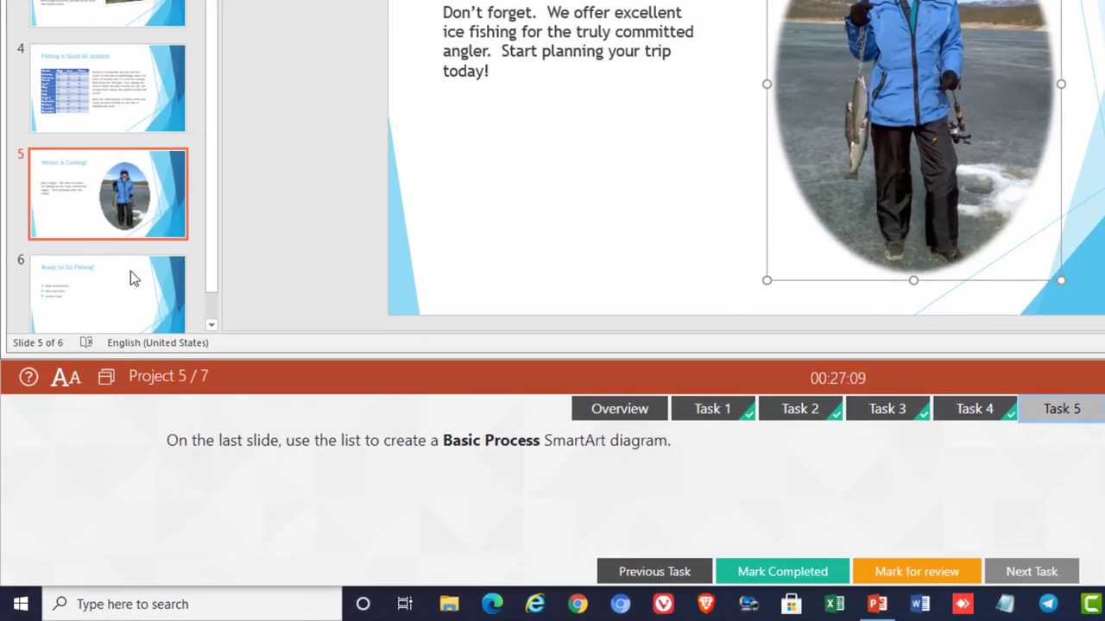
Step: Convert slide 6's three bullet items into a Basic Process SmartArt diagram and grade the project
click(93, 289)
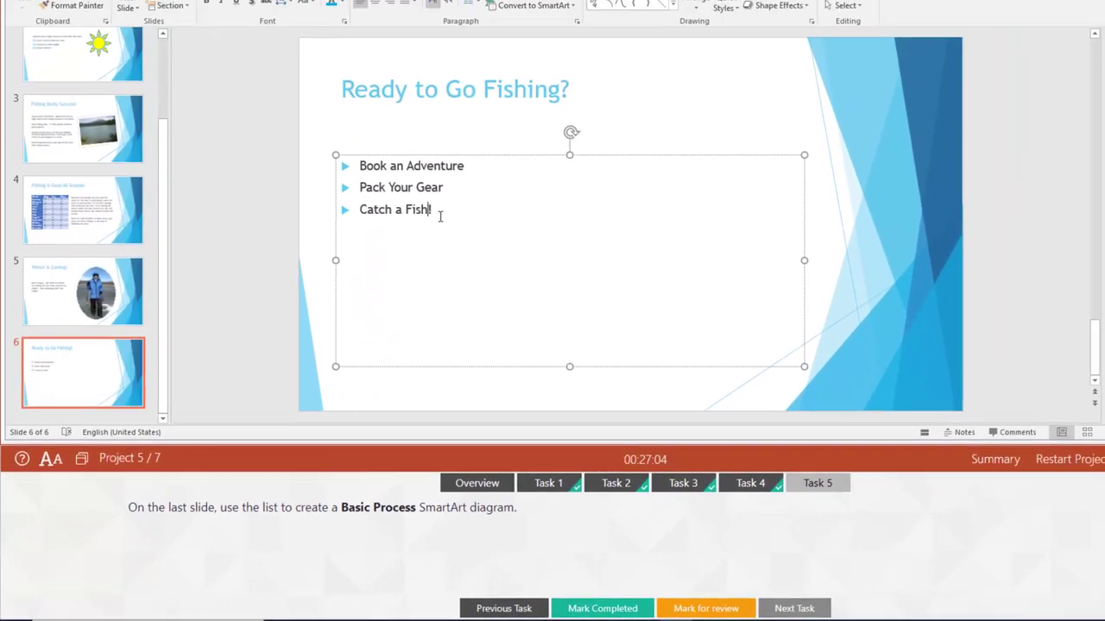
mouse_move(438, 211)
mouse_down()
mouse_move(386, 206)
mouse_move(354, 166)
mouse_up()
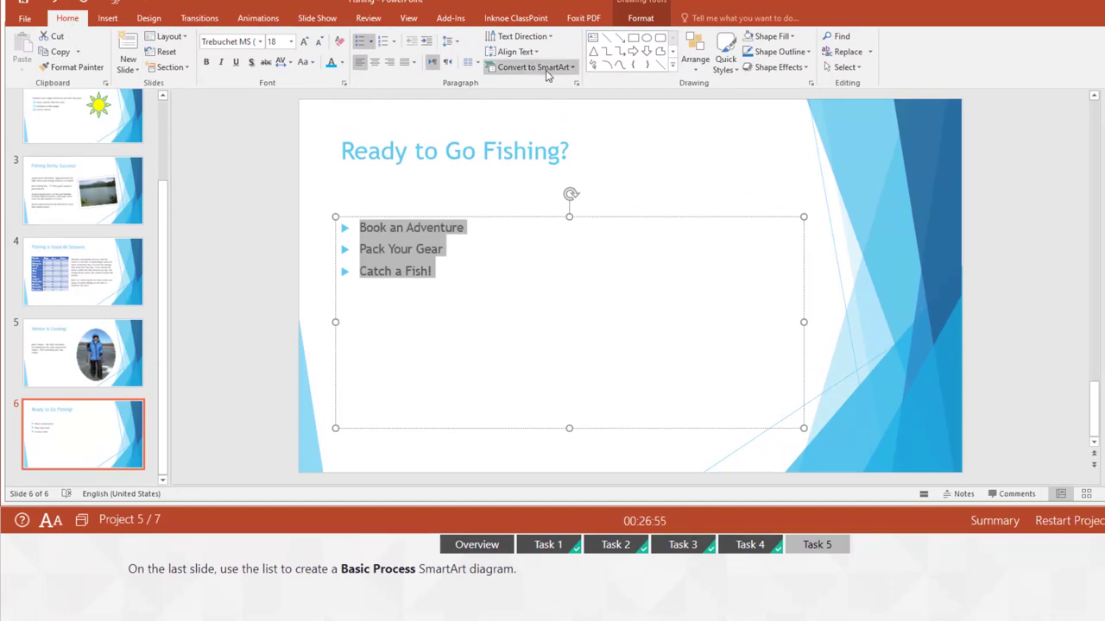
click(572, 69)
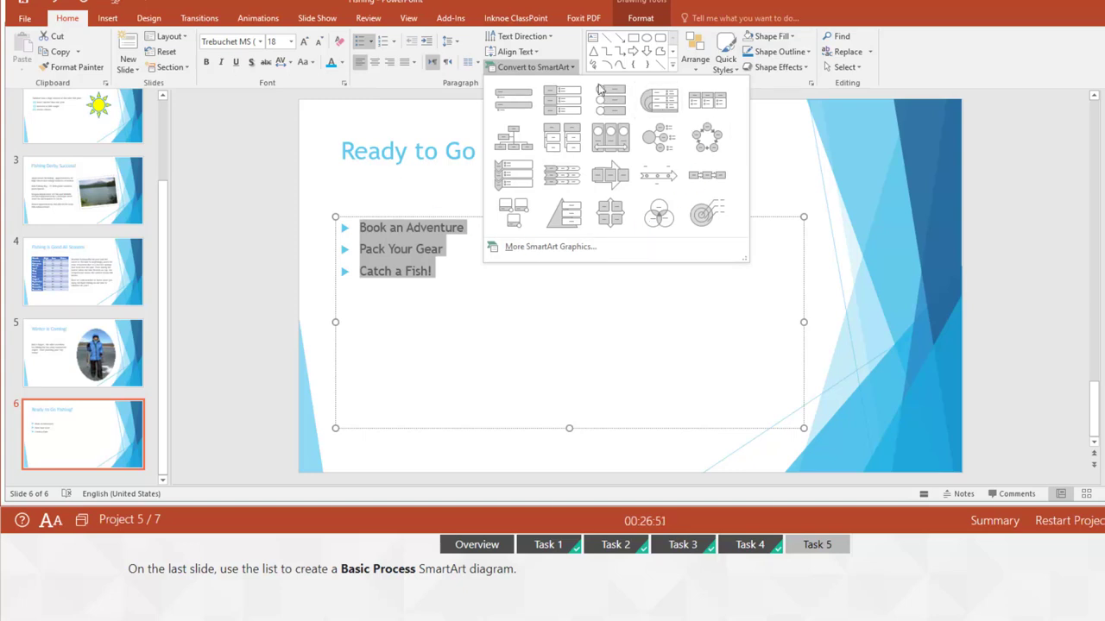
click(539, 247)
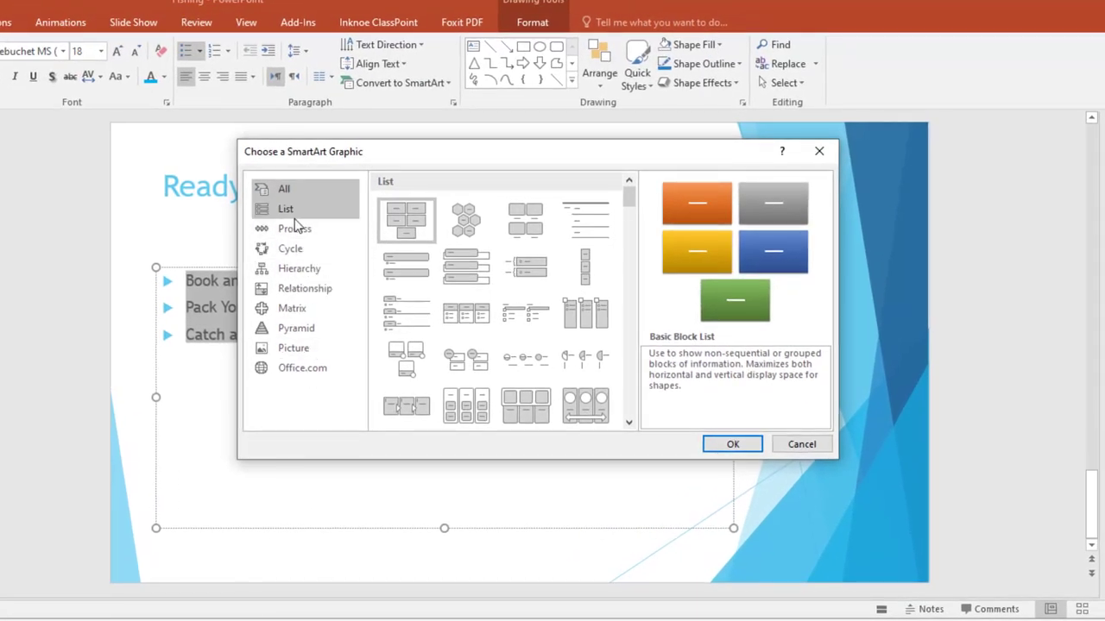
click(296, 234)
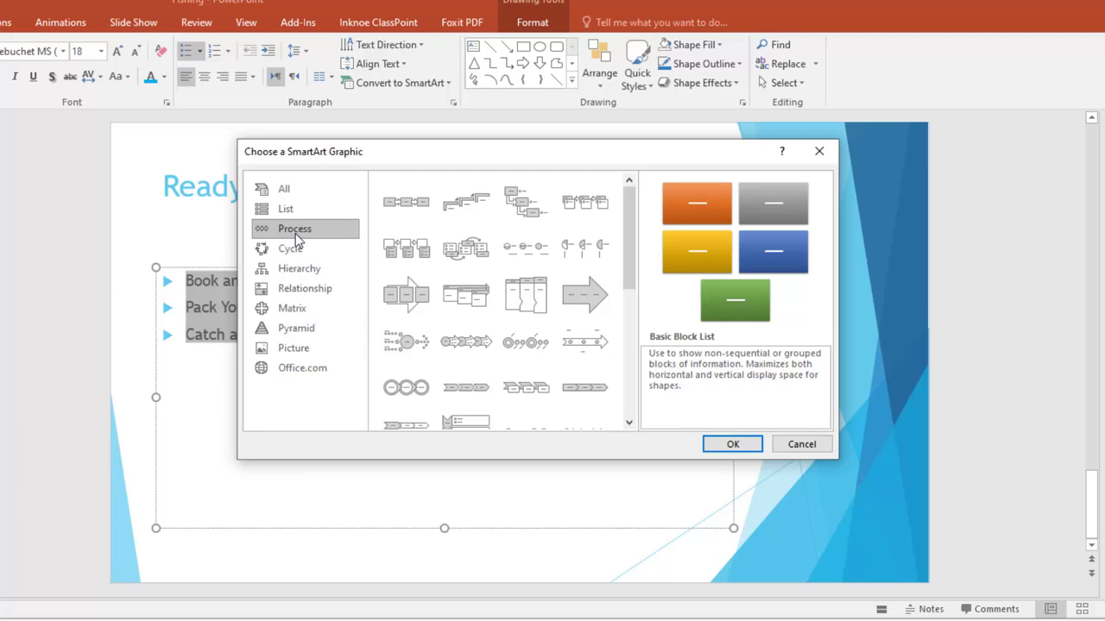
click(420, 210)
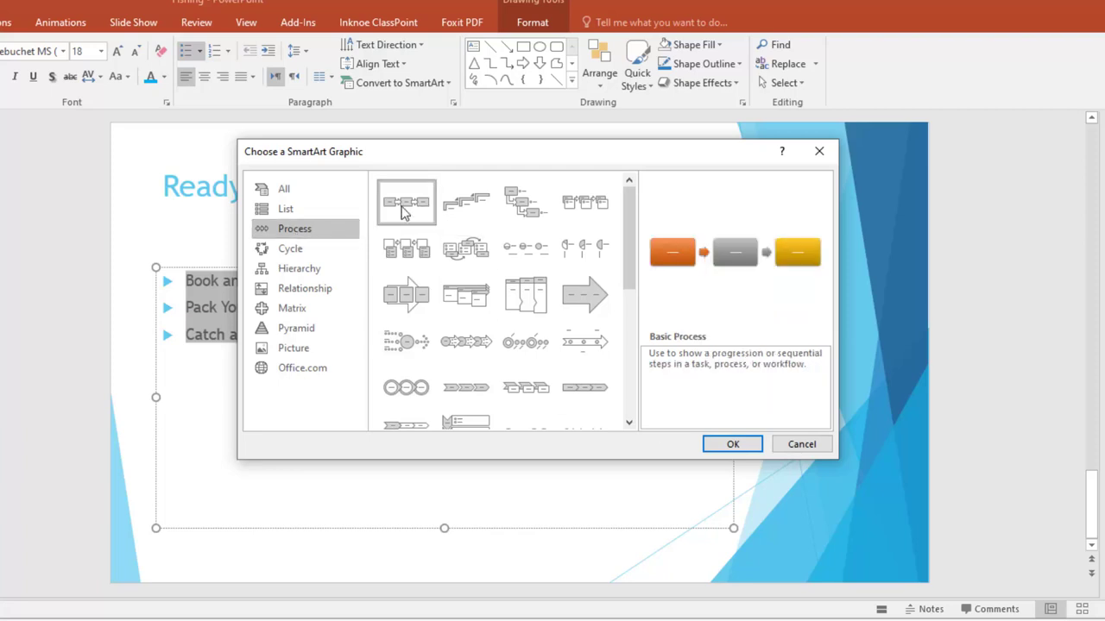
click(732, 443)
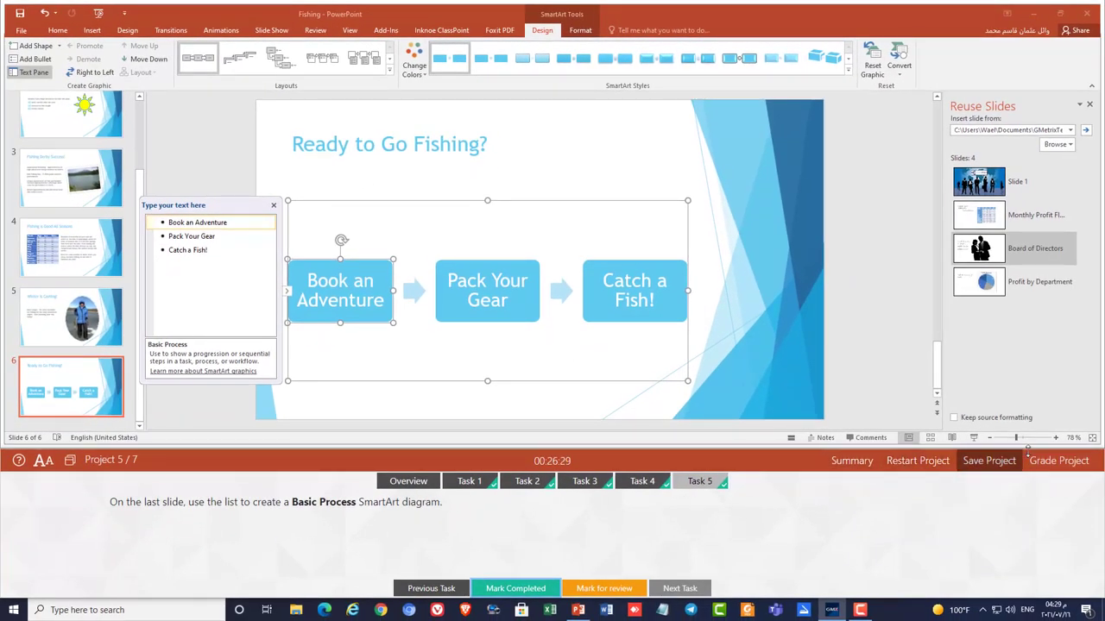
click(1055, 460)
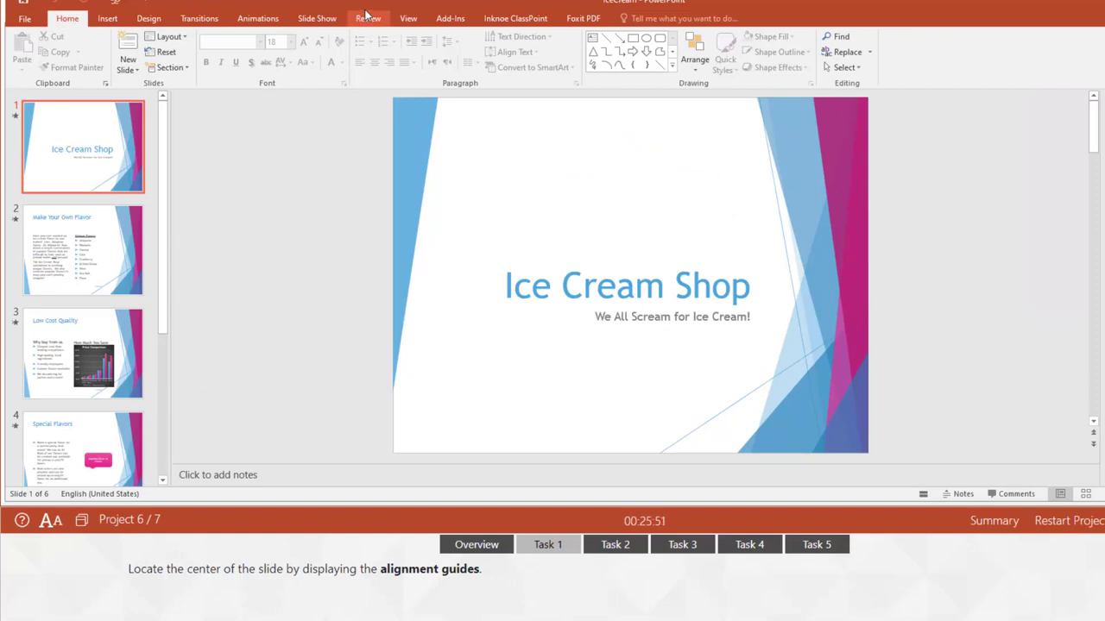
Step: Turn on Guides in the View tab to mark the slide centre, then go to Task 2
click(406, 21)
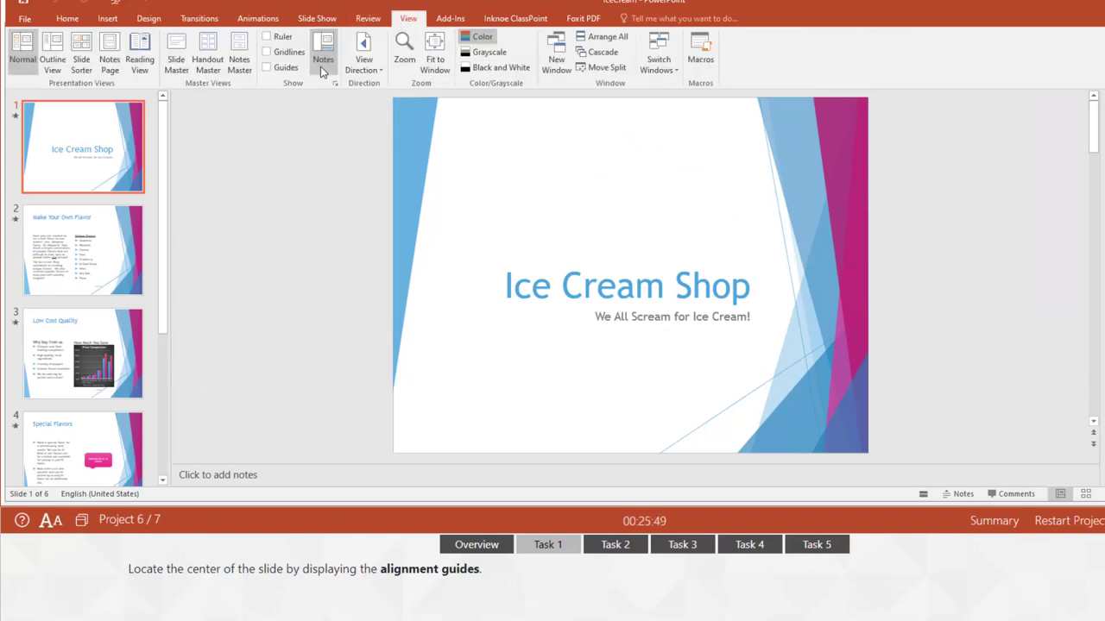
click(277, 72)
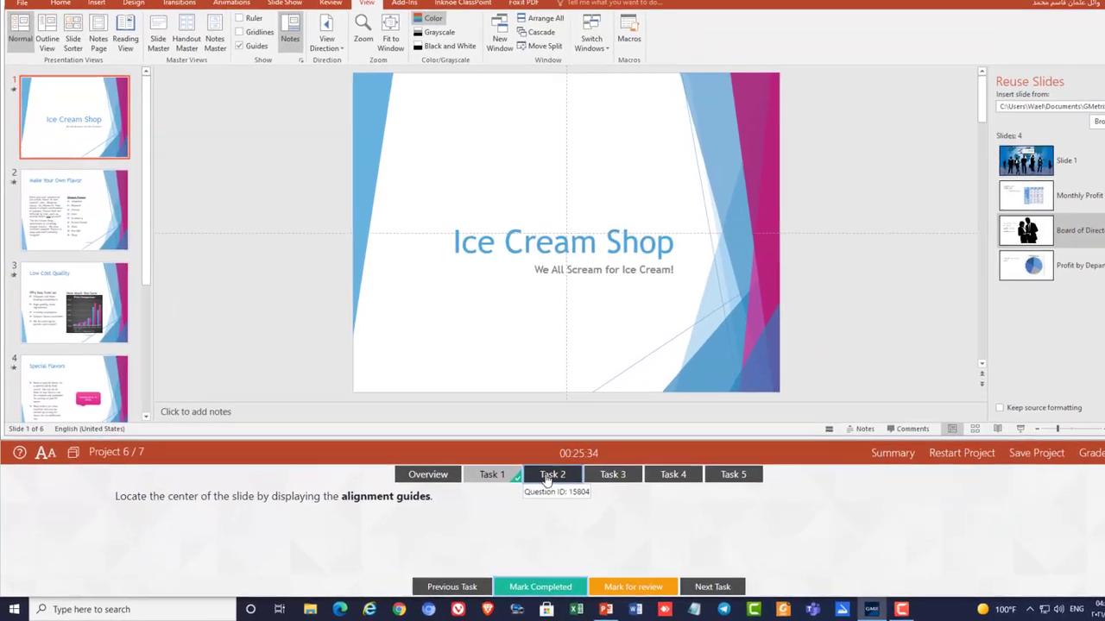
click(663, 441)
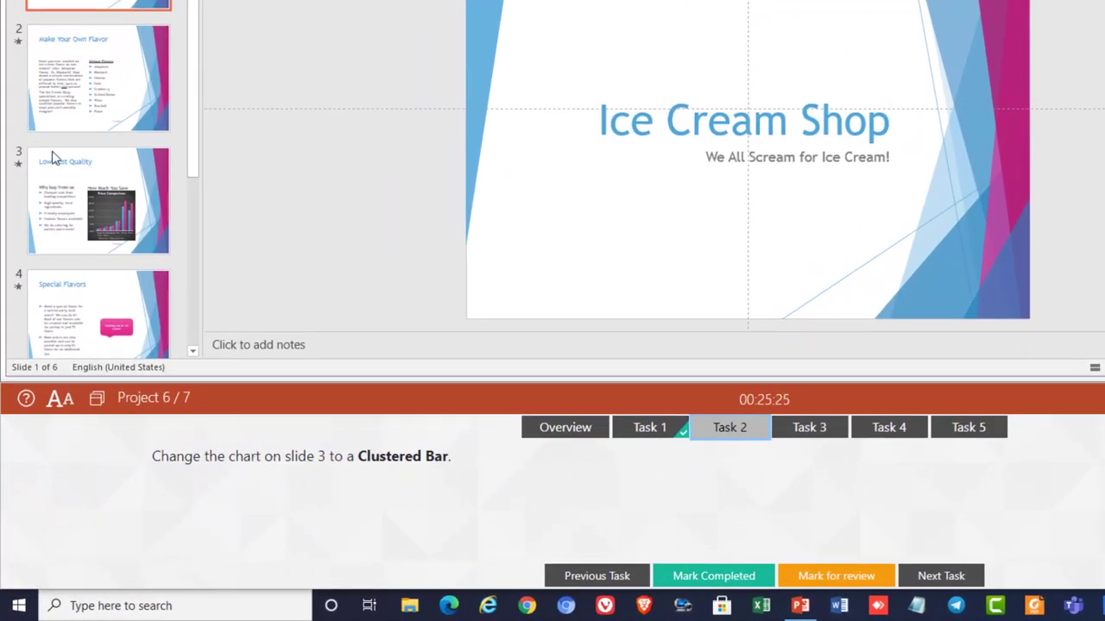
Step: Change slide 3's Price Comparison chart type to Clustered Bar
click(58, 192)
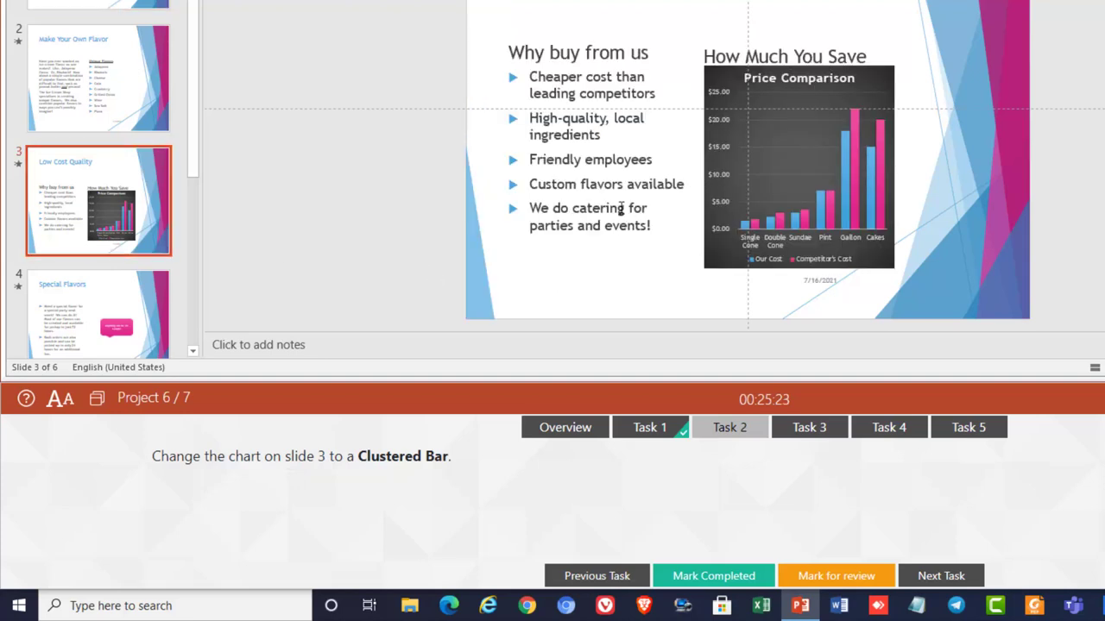
click(717, 173)
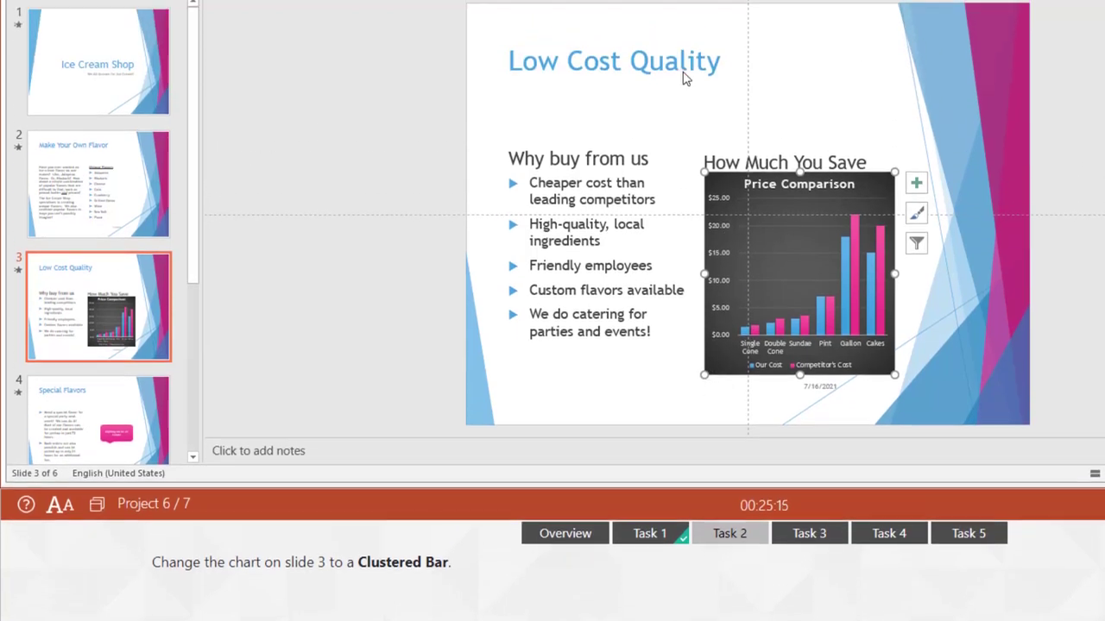
click(747, 15)
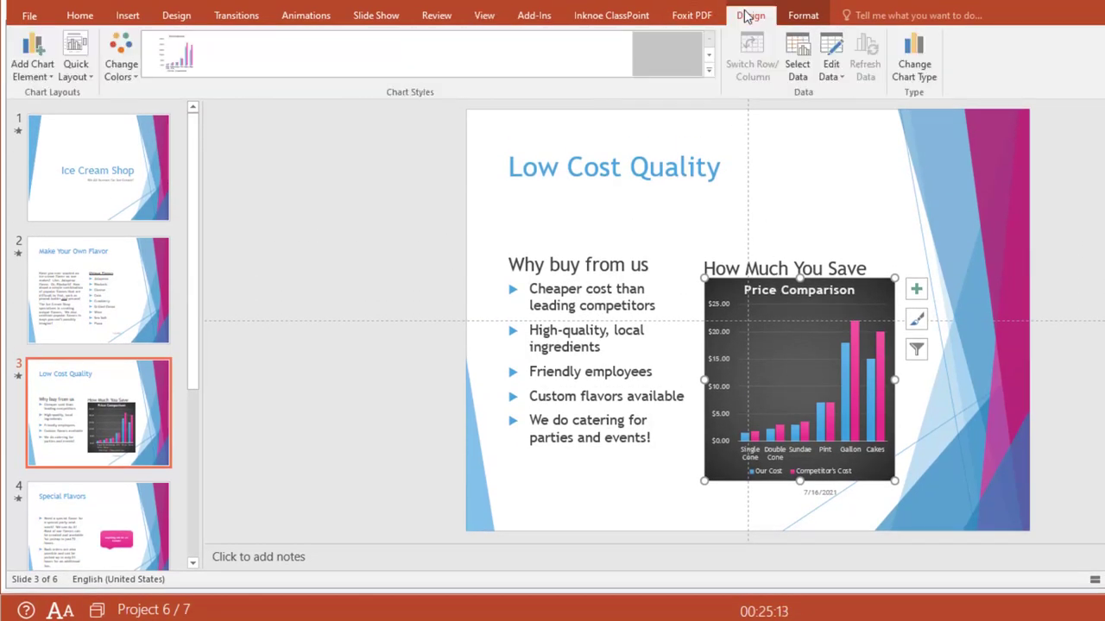
click(916, 69)
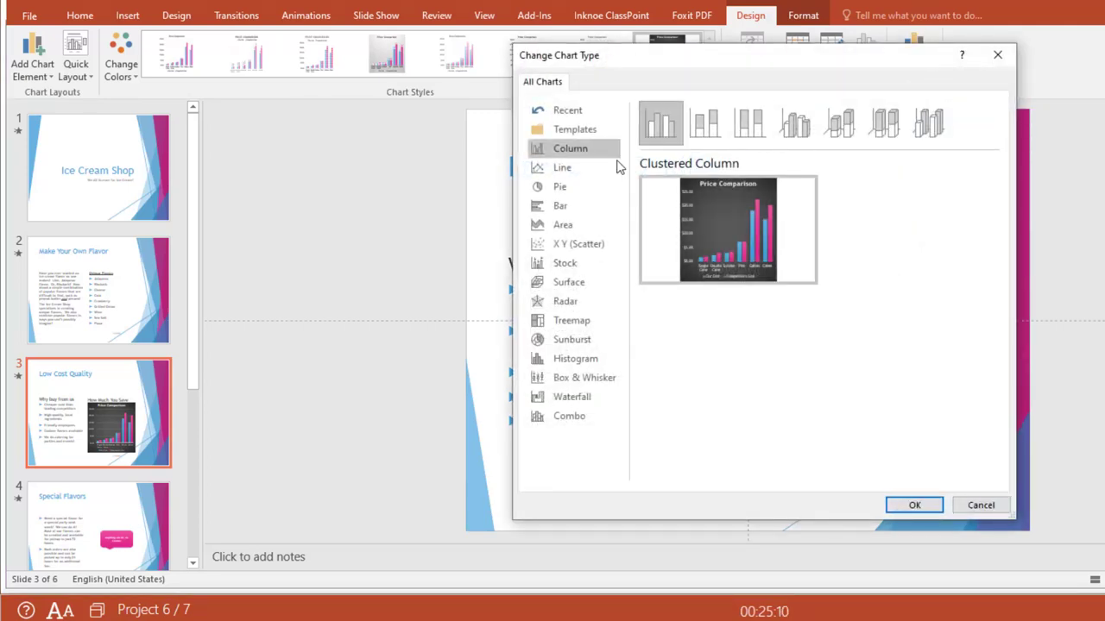
click(562, 214)
mouse_move(700, 246)
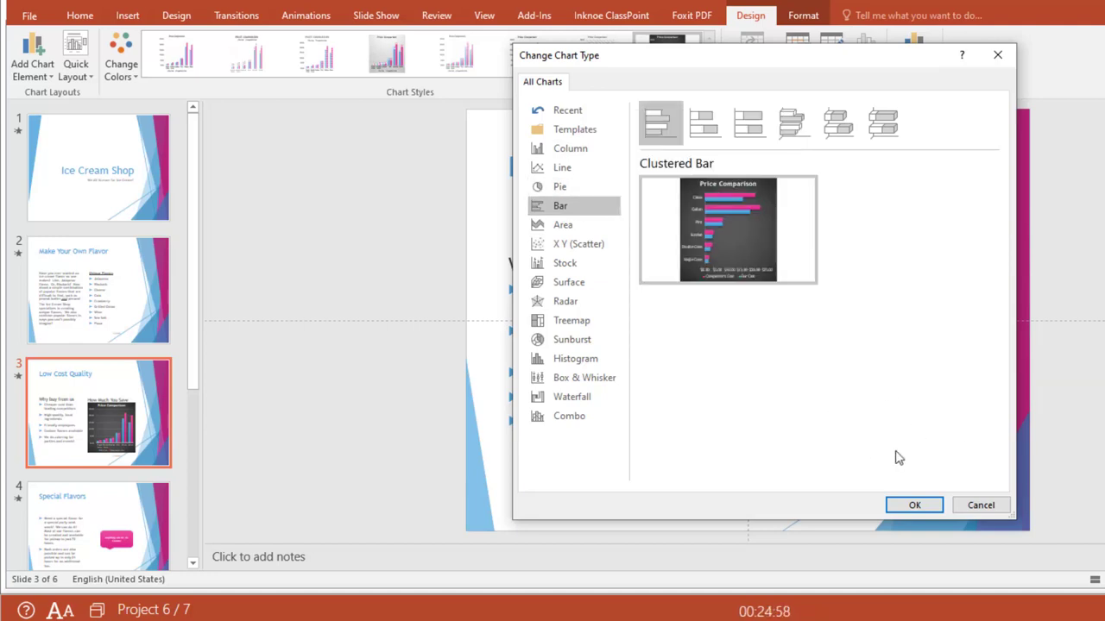
click(908, 506)
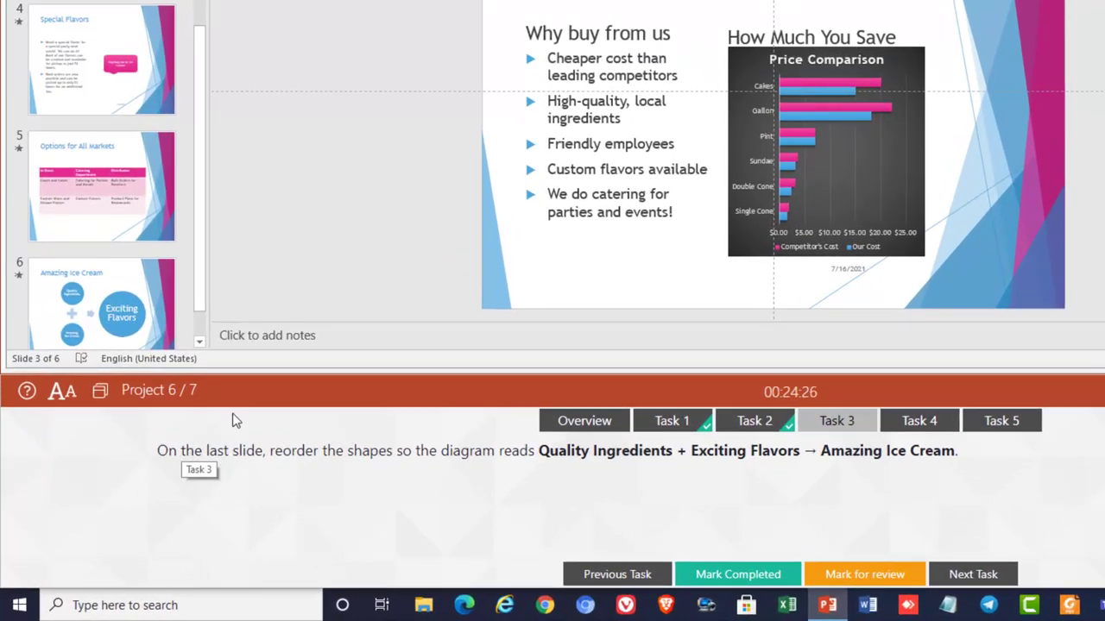
Step: Move Exciting Flavors up in slide 6's diagram text pane, then go to Task 4
click(99, 290)
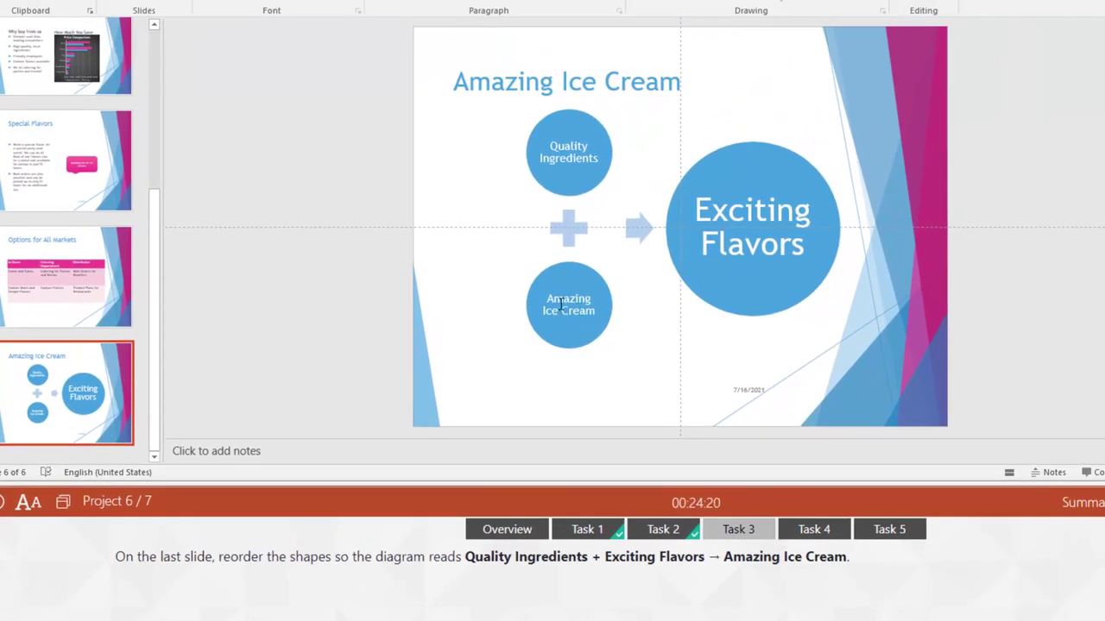
click(563, 304)
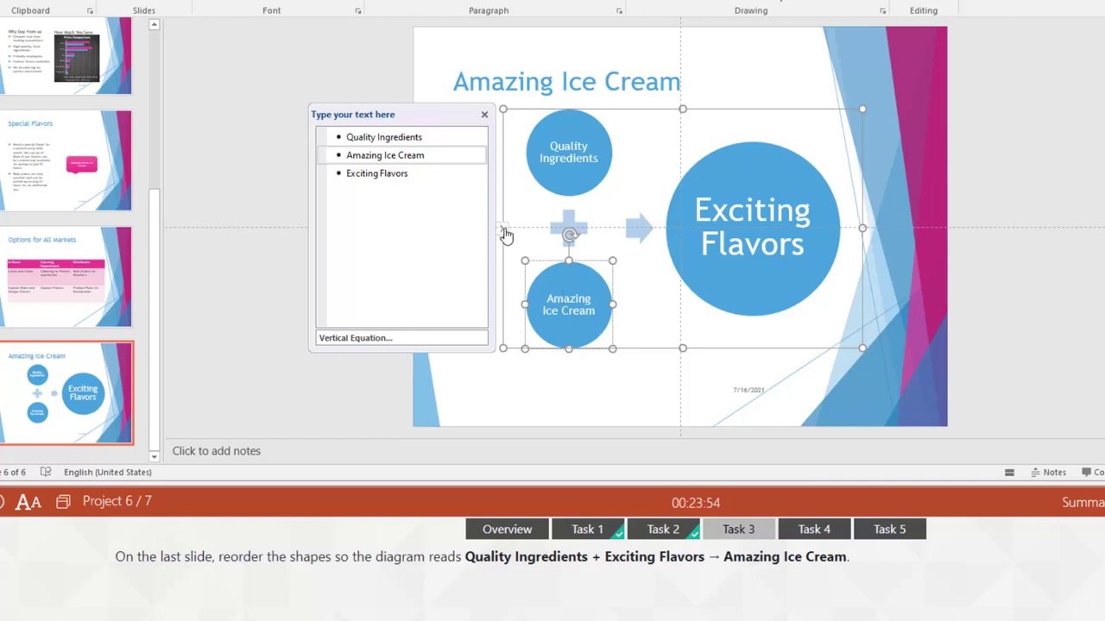
click(363, 173)
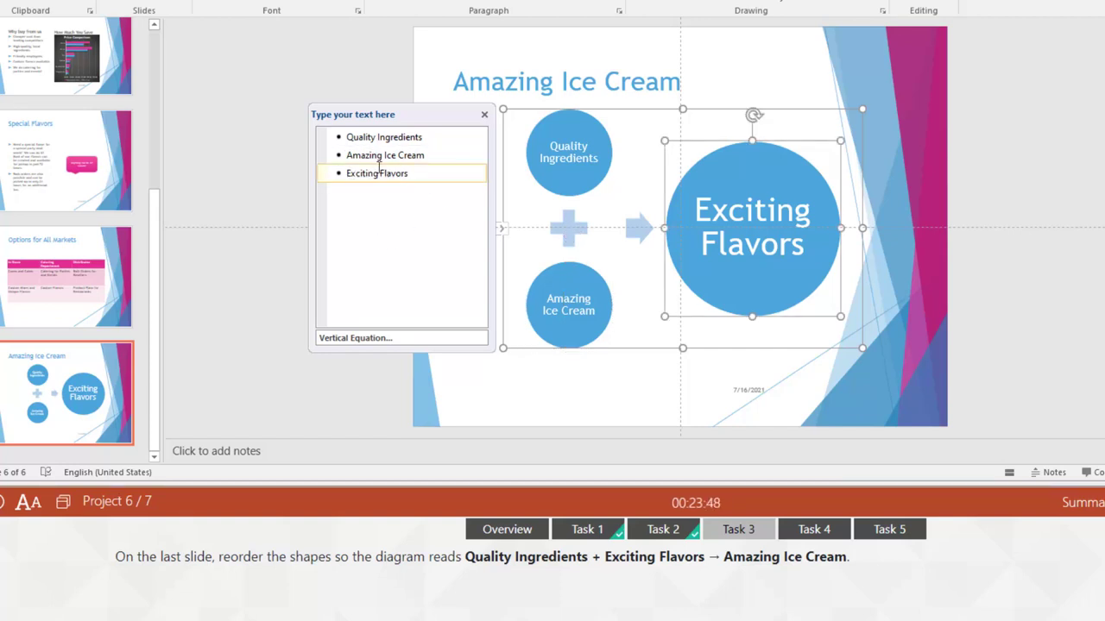
right_click(381, 177)
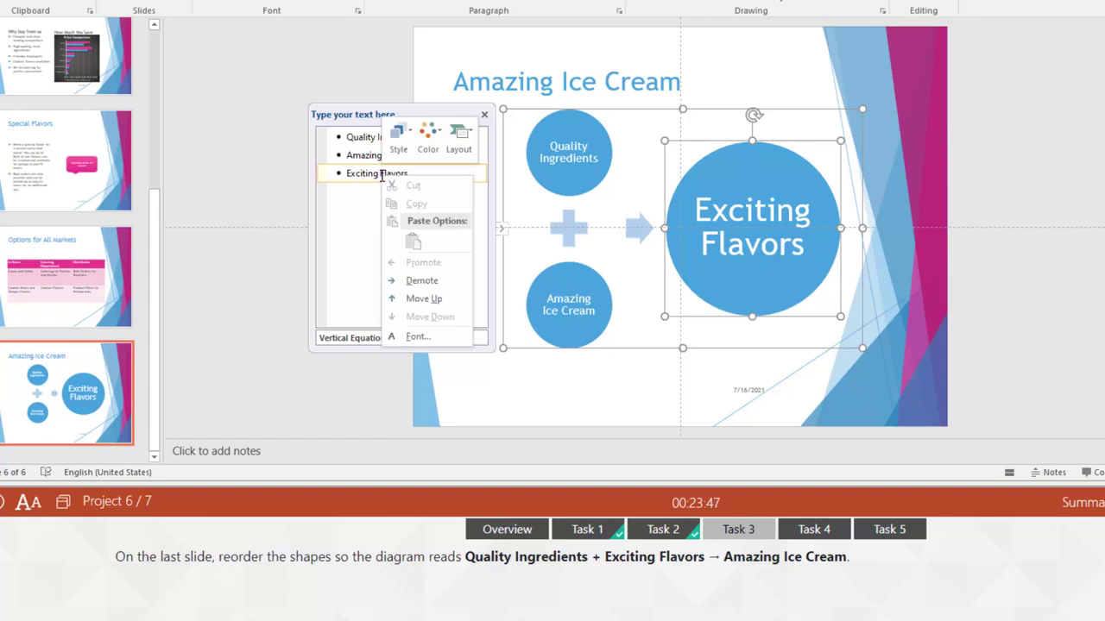
click(423, 298)
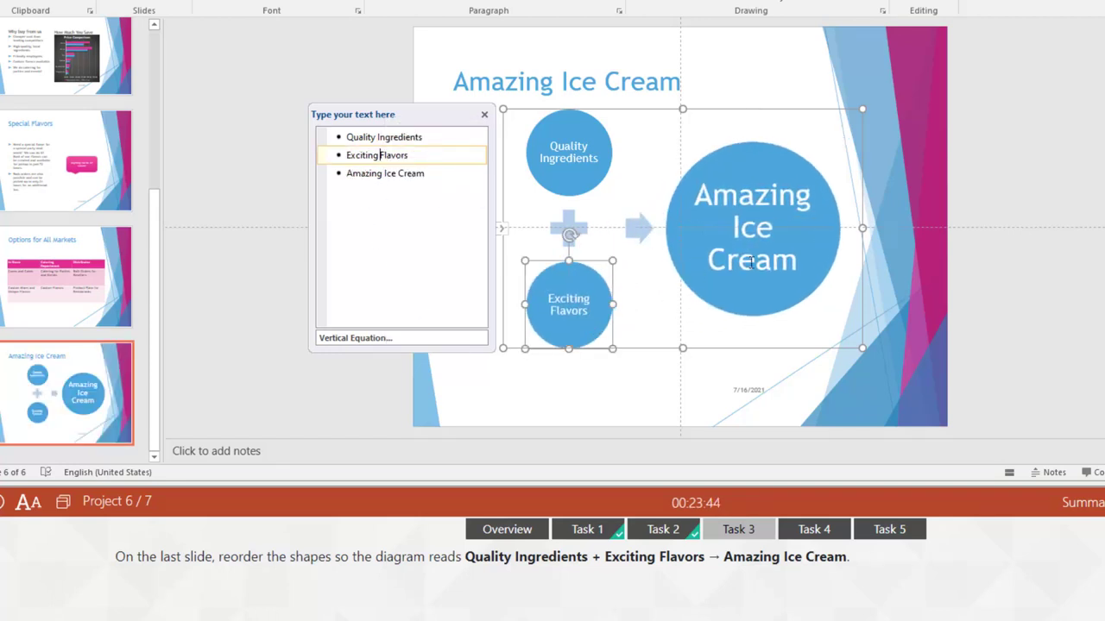
click(814, 529)
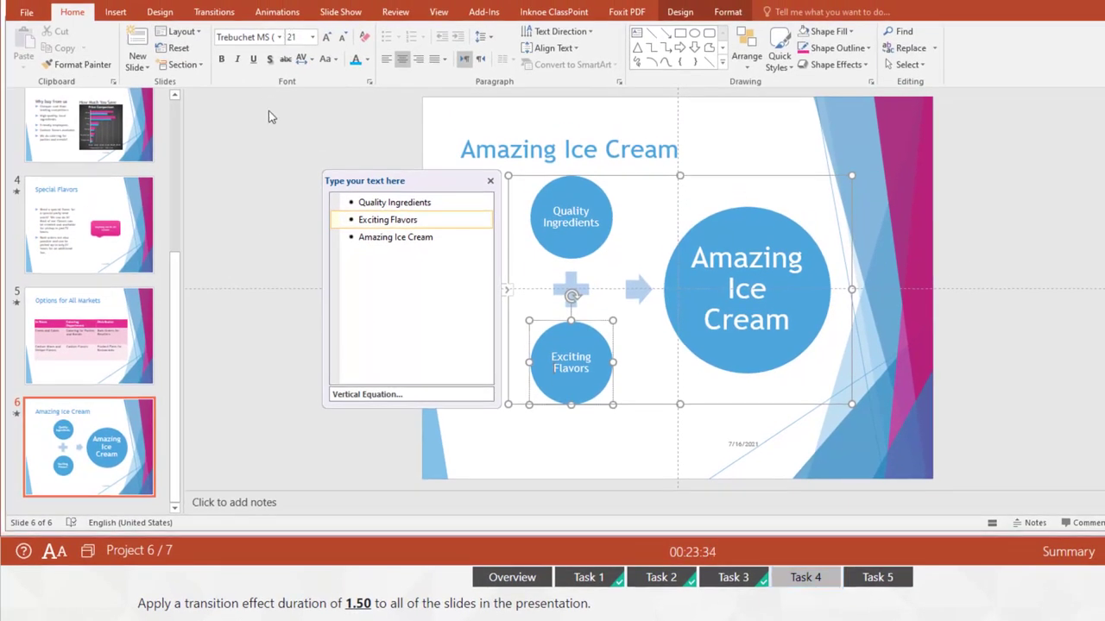
Step: Apply a 01.50 transition duration to all slides, mark the task completed, then go to Task 5
click(217, 12)
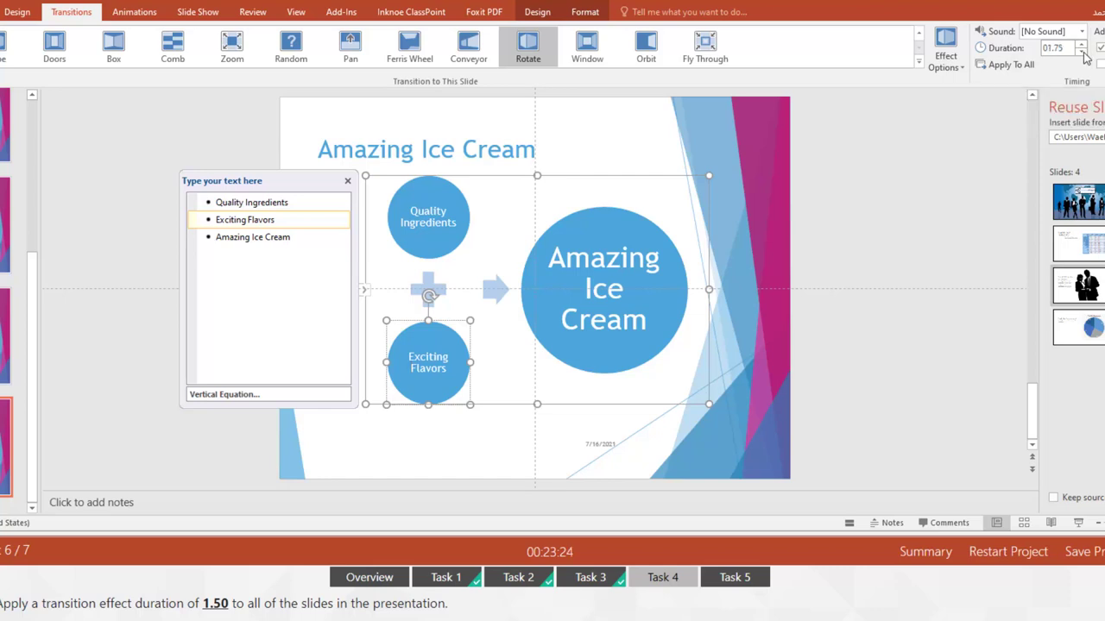
click(1082, 52)
click(1003, 68)
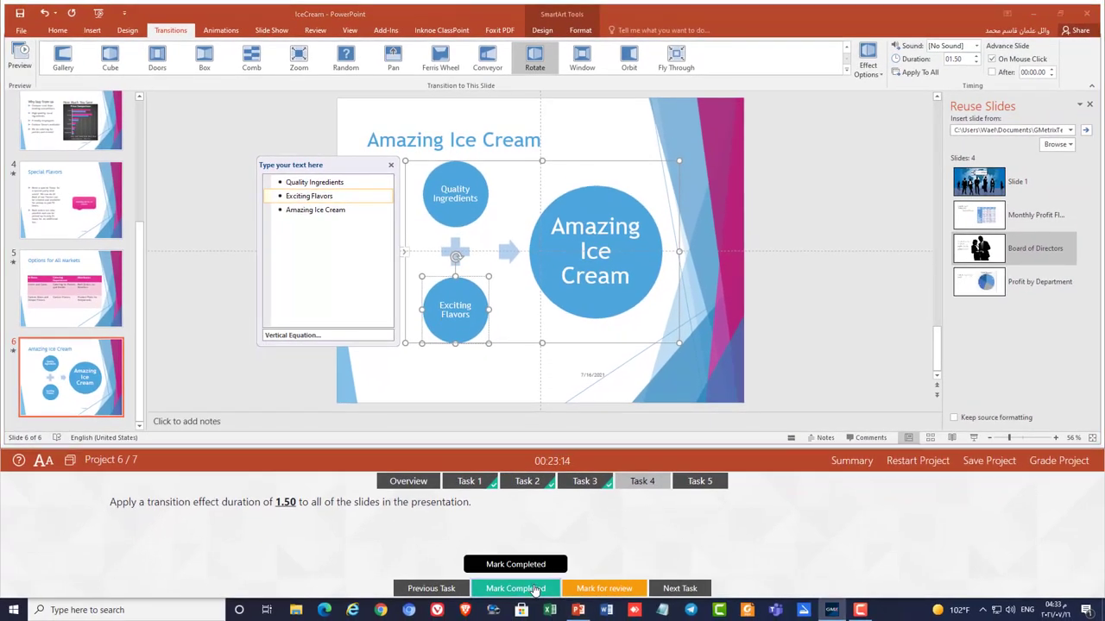
click(535, 588)
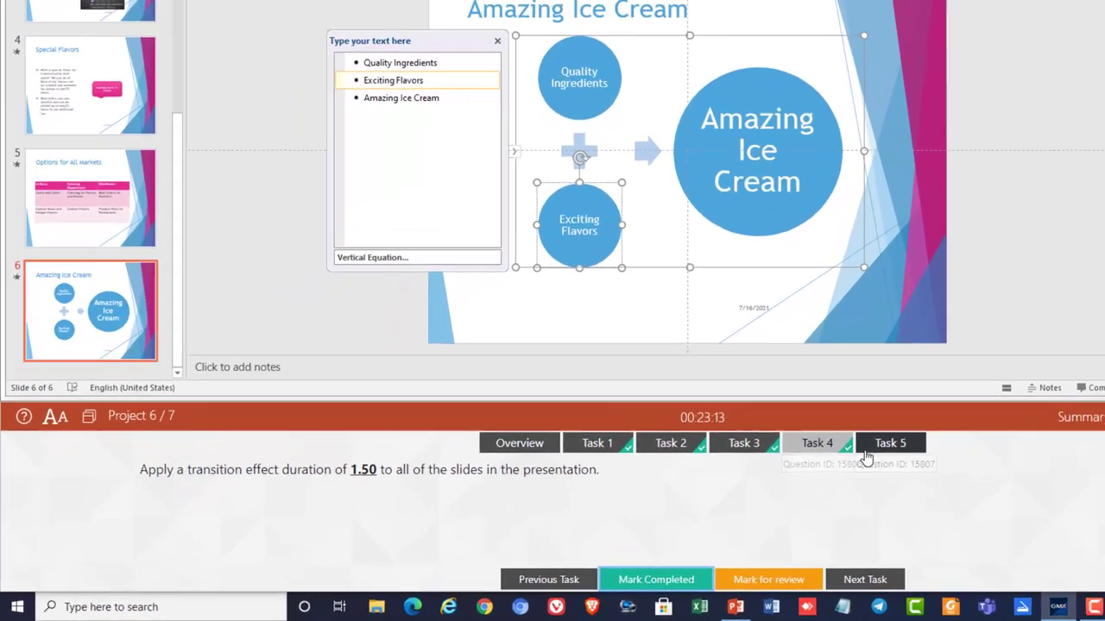
click(881, 443)
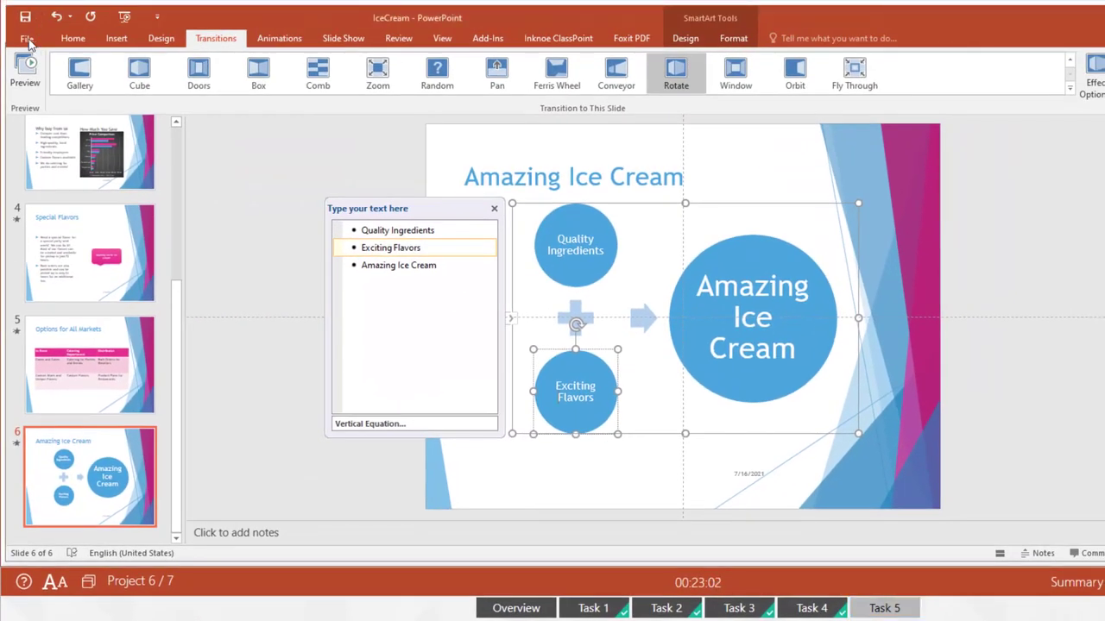
Step: Turn on High Quality in the print settings, mark the task completed and grade the project
click(28, 39)
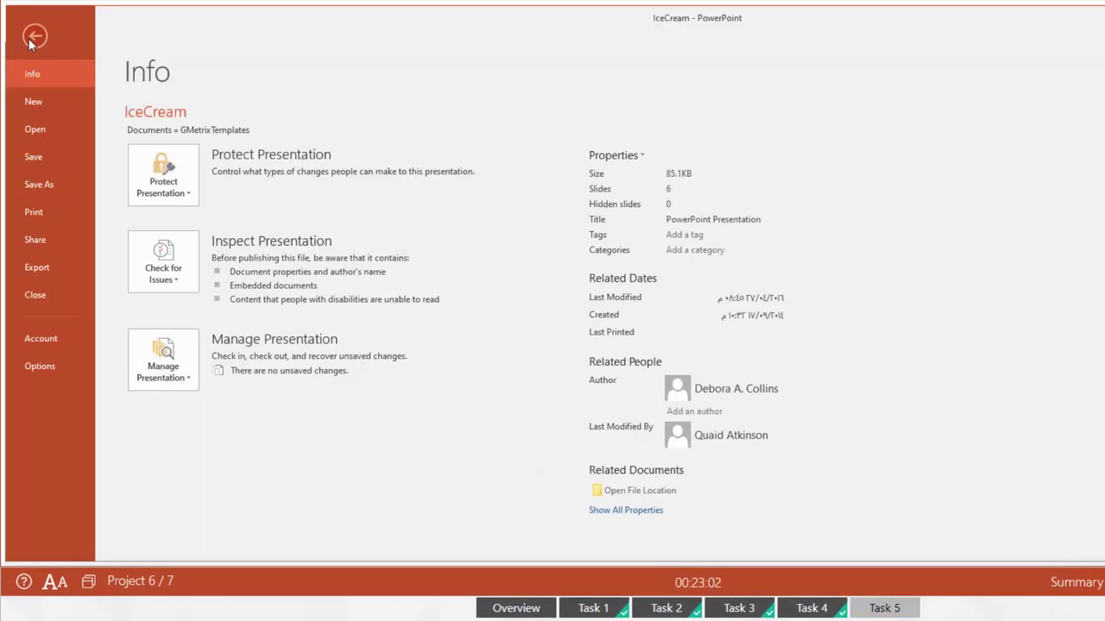
click(39, 208)
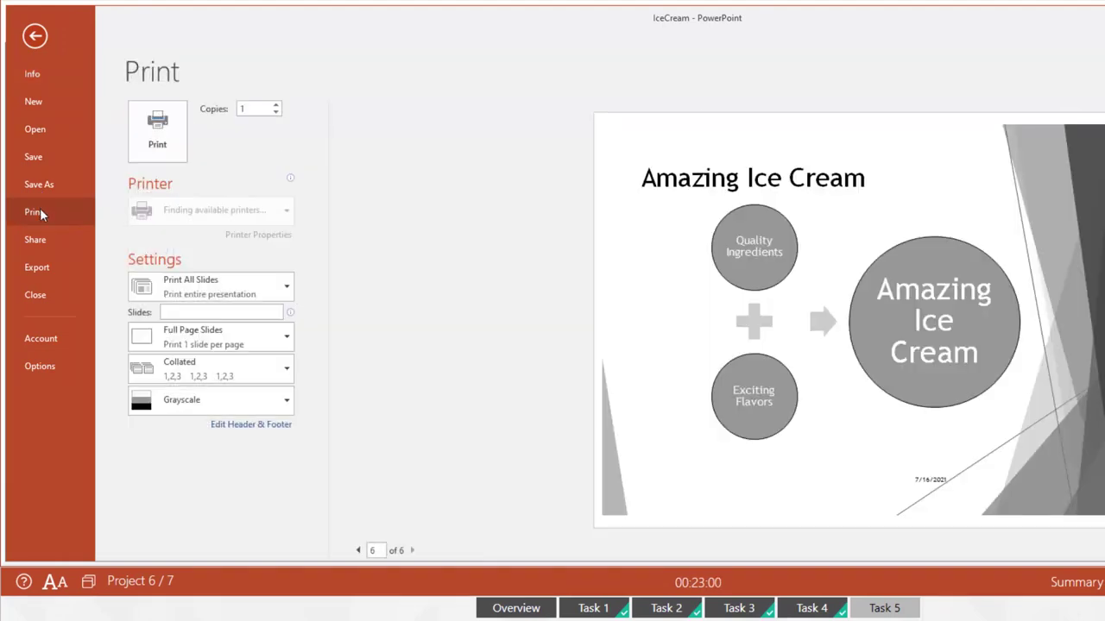
click(199, 345)
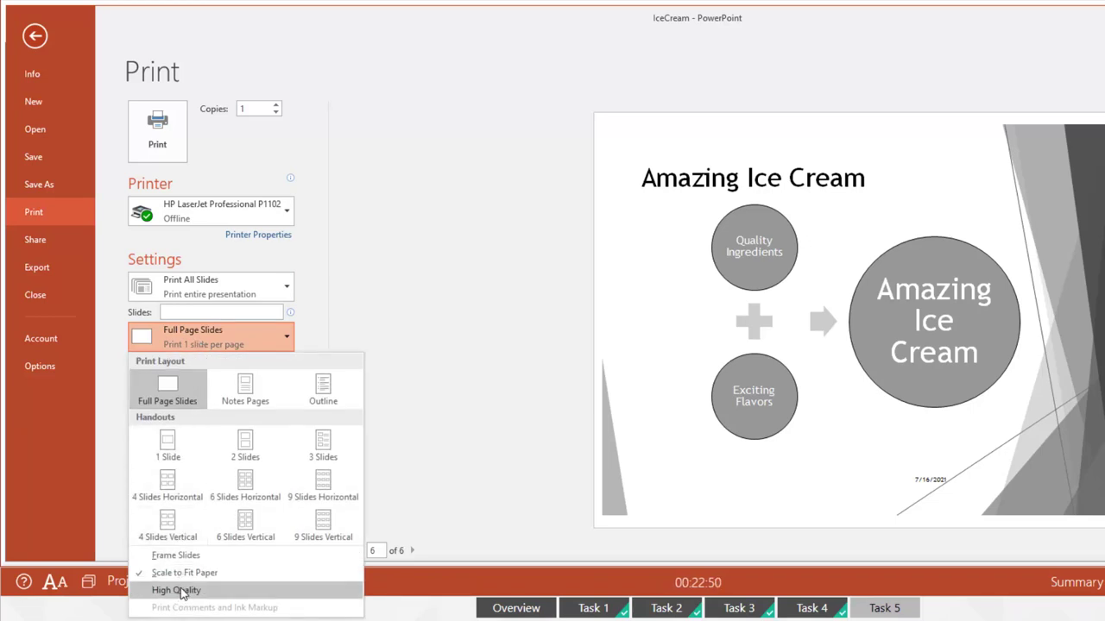
click(141, 594)
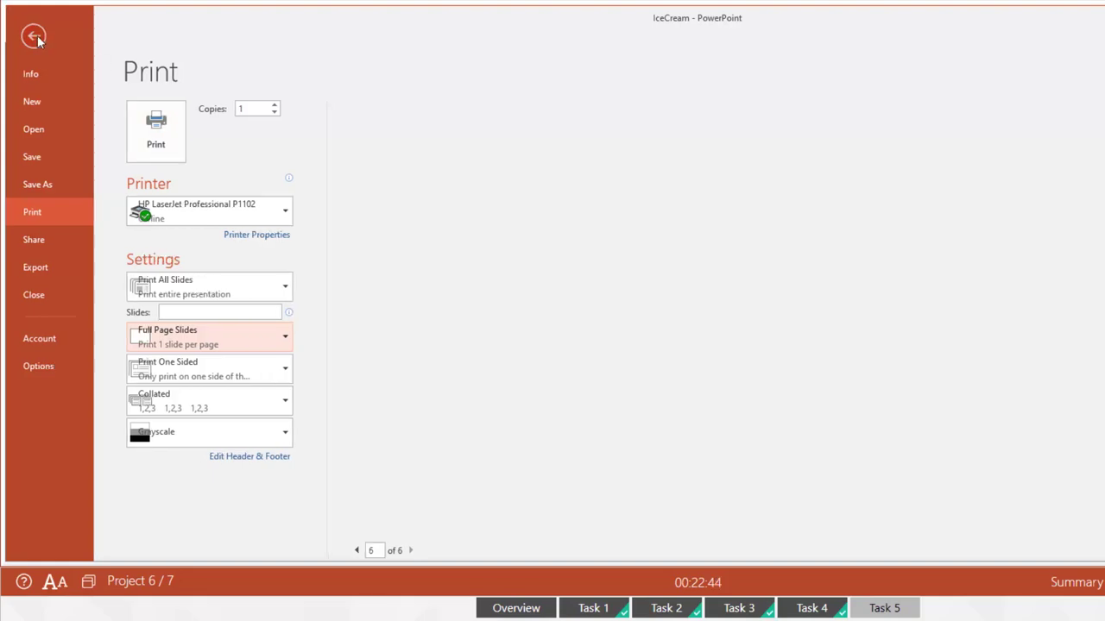
click(35, 36)
click(539, 598)
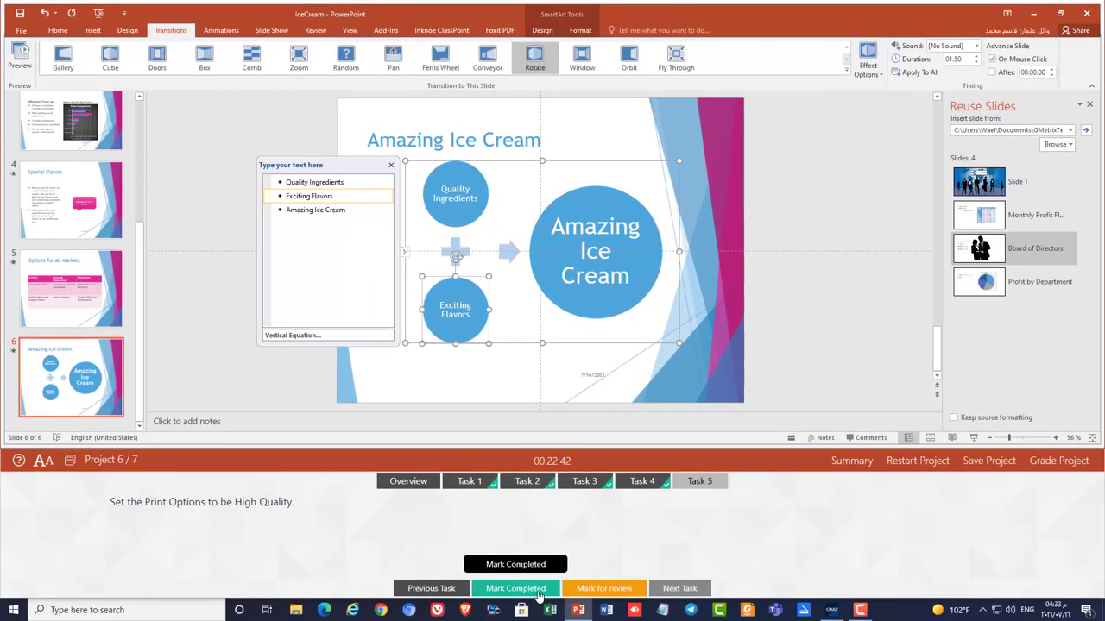
click(1058, 461)
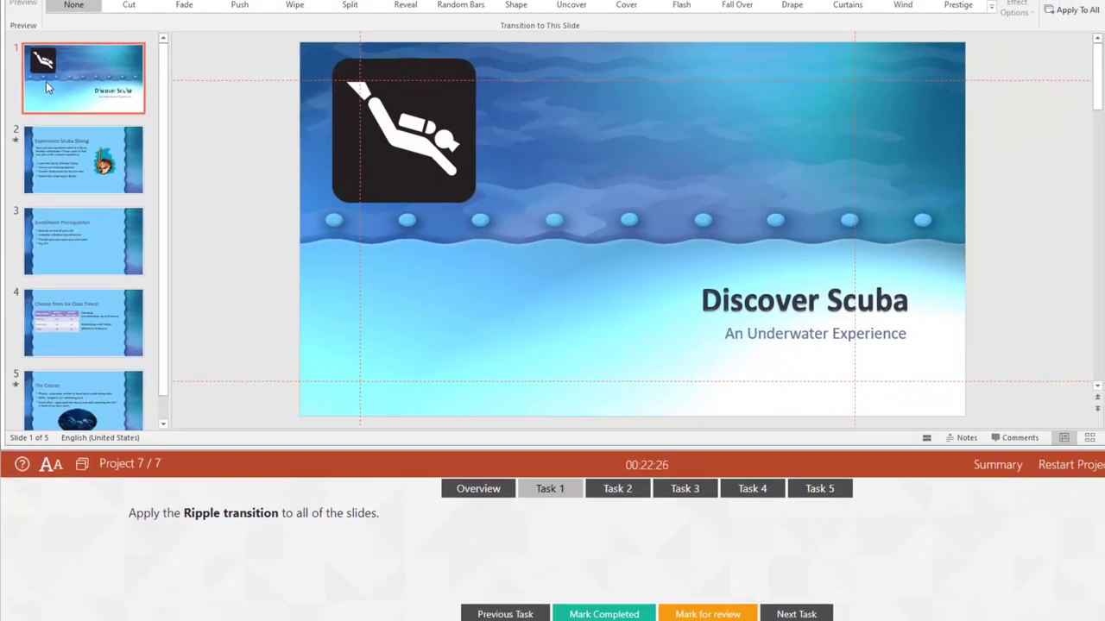
Step: Apply the Ripple transition to all five Discover Scuba slides, then go to Task 2
click(51, 83)
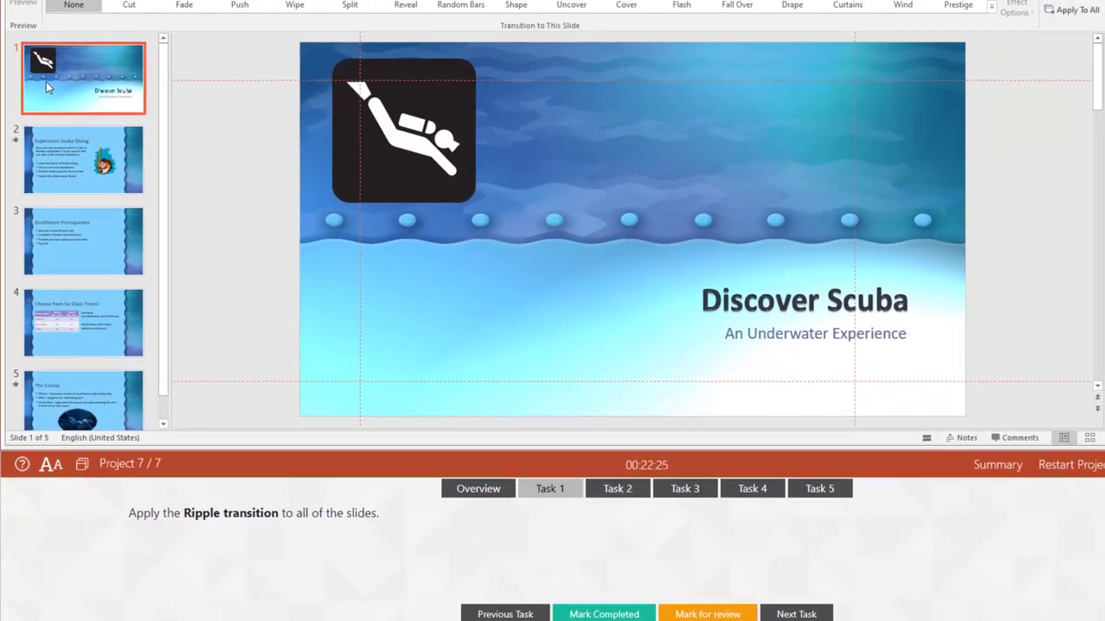
key(ctrl+a)
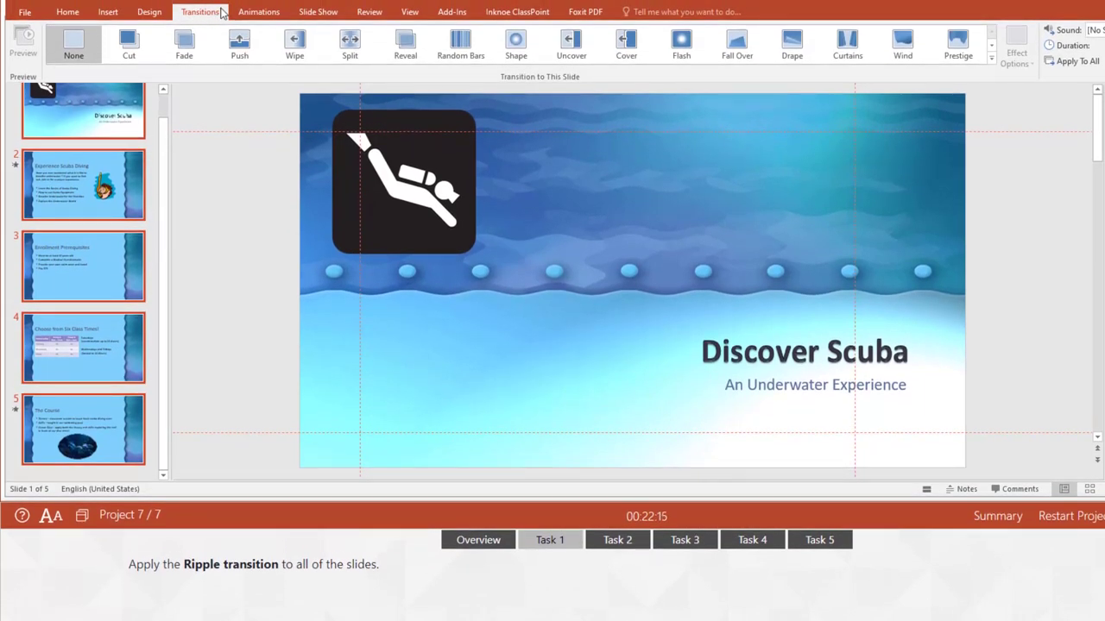
click(992, 61)
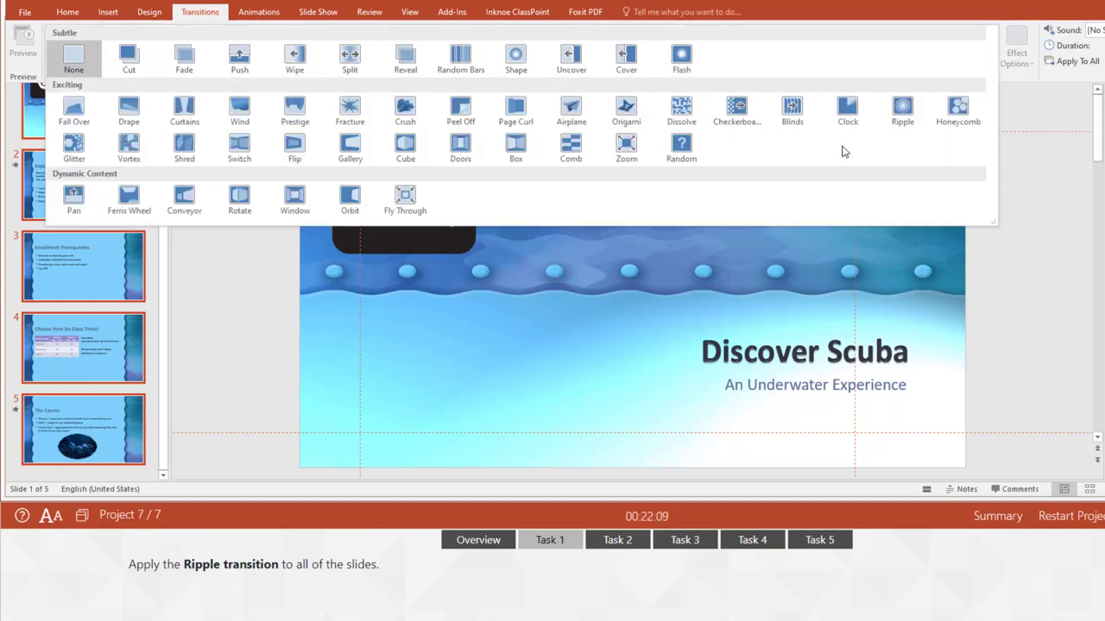
click(902, 107)
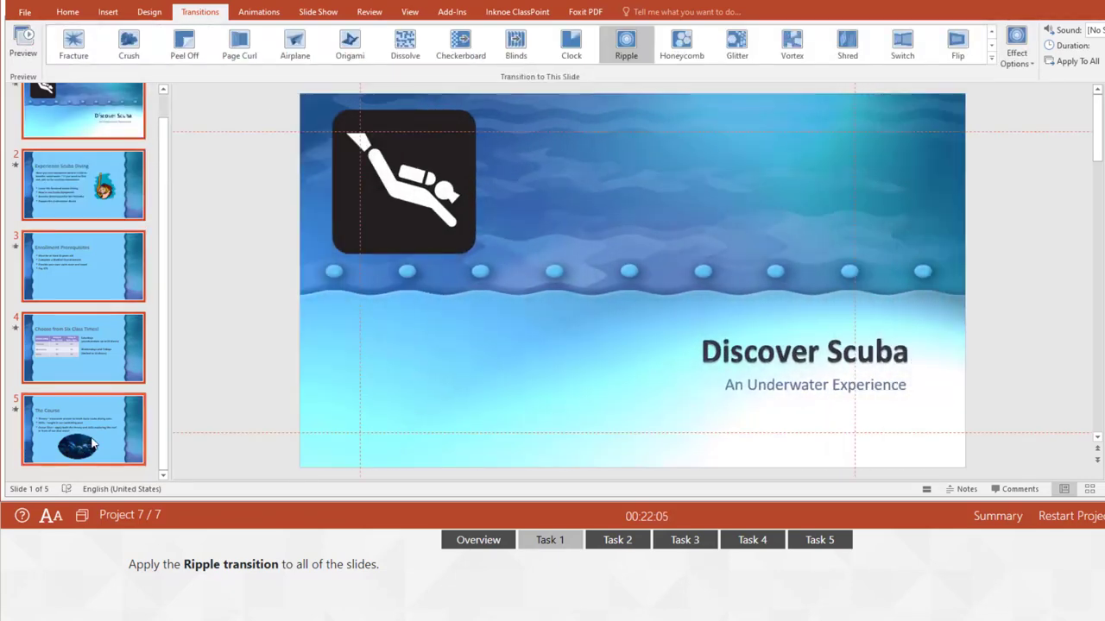
click(615, 541)
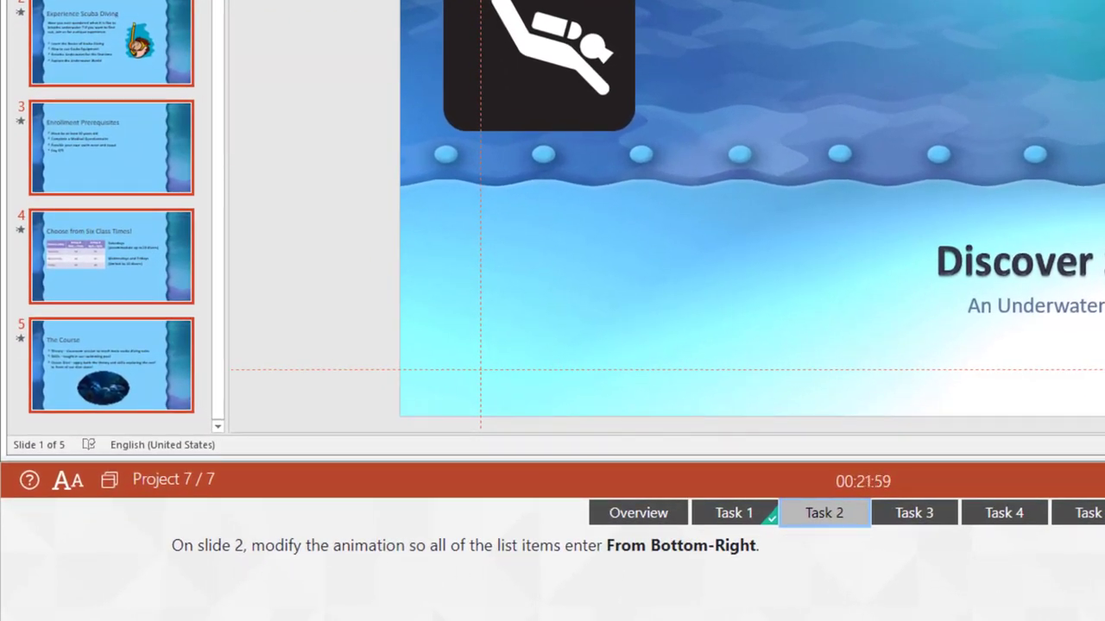
Step: Set slide 2's bulleted list animation effect to From Bottom-Right, then go to Task 3
click(78, 34)
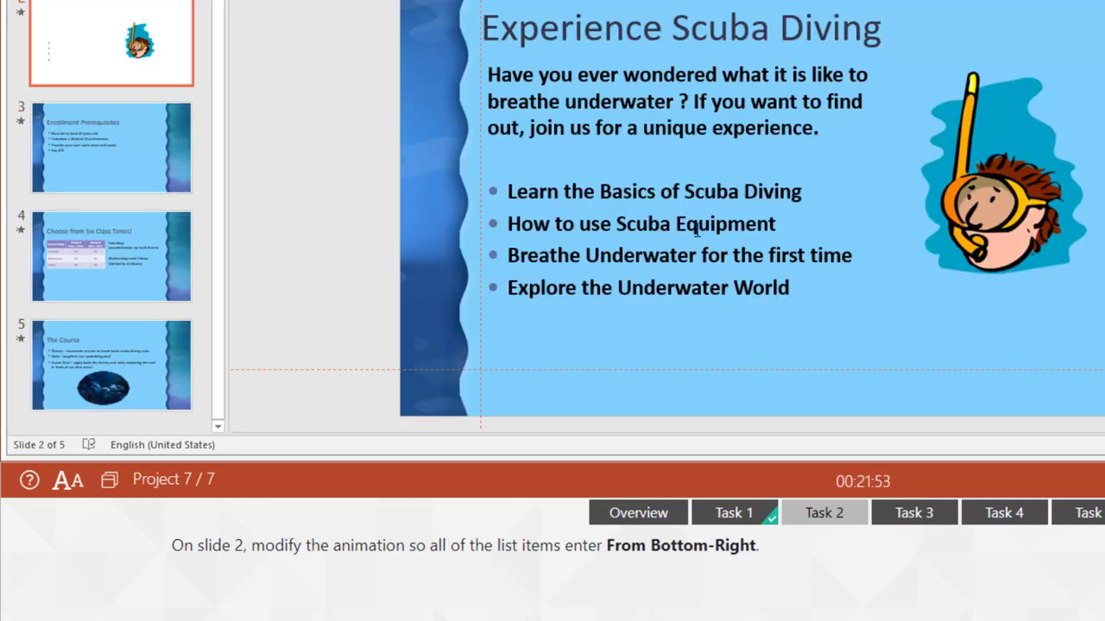
click(752, 287)
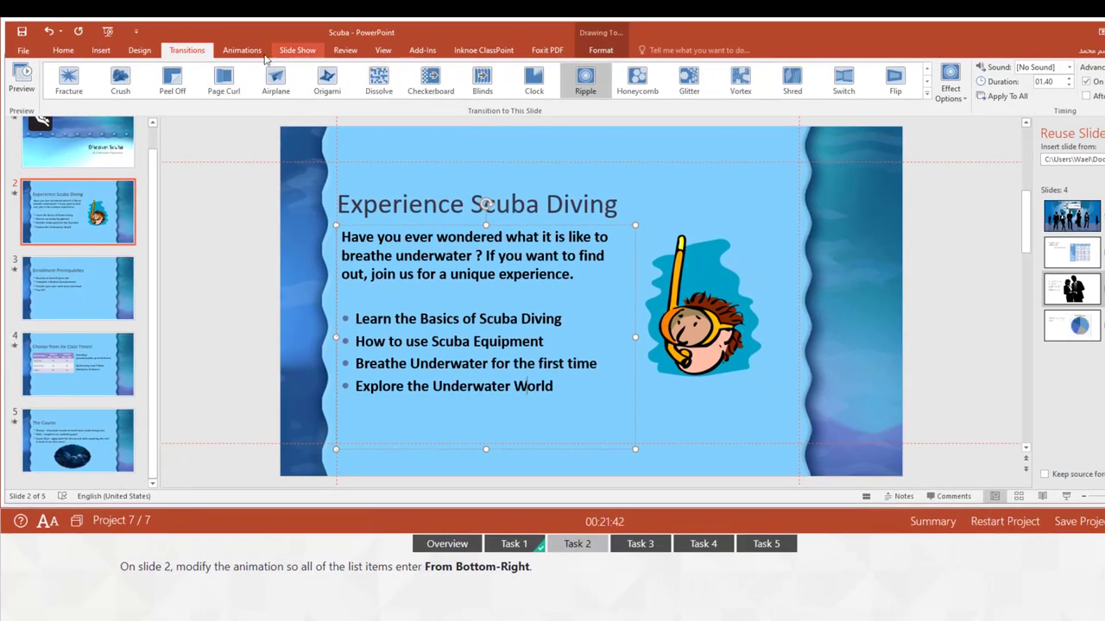
click(242, 50)
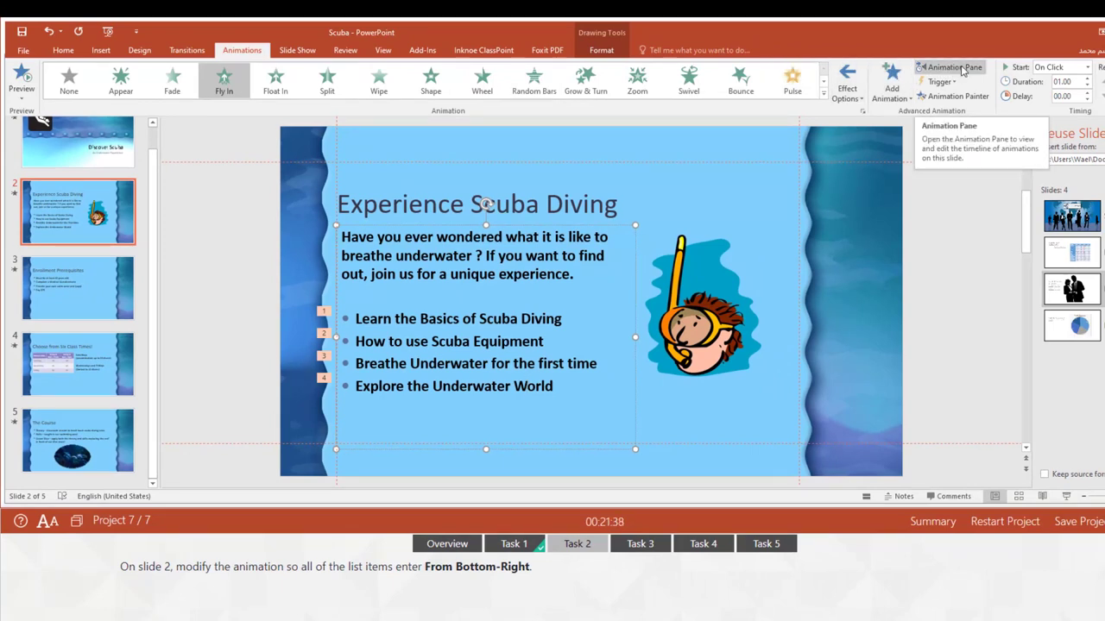
click(963, 69)
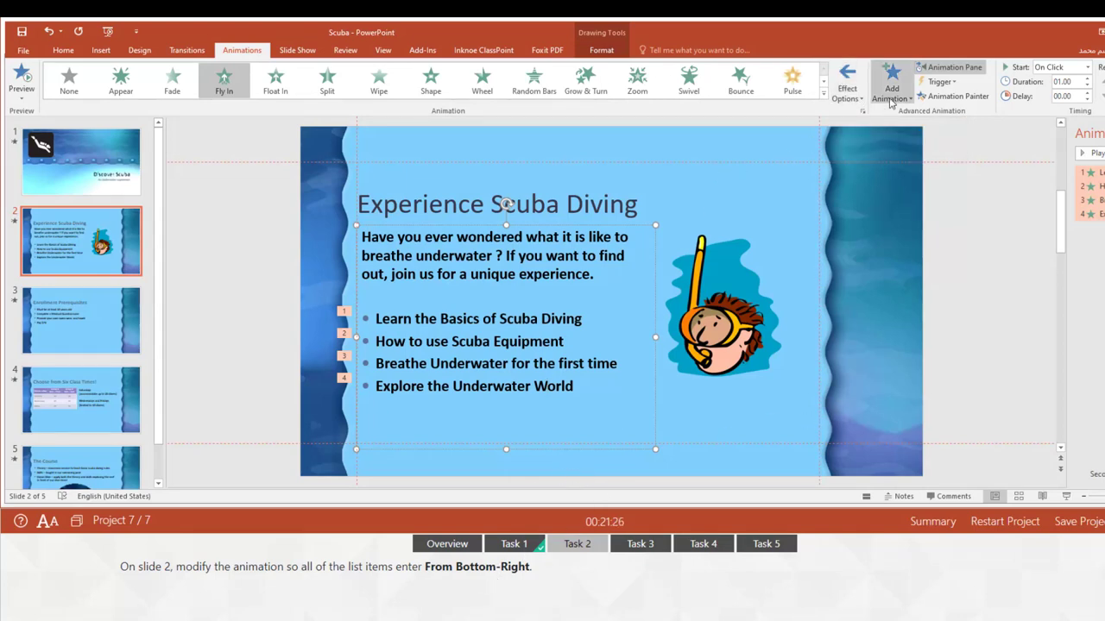
click(859, 102)
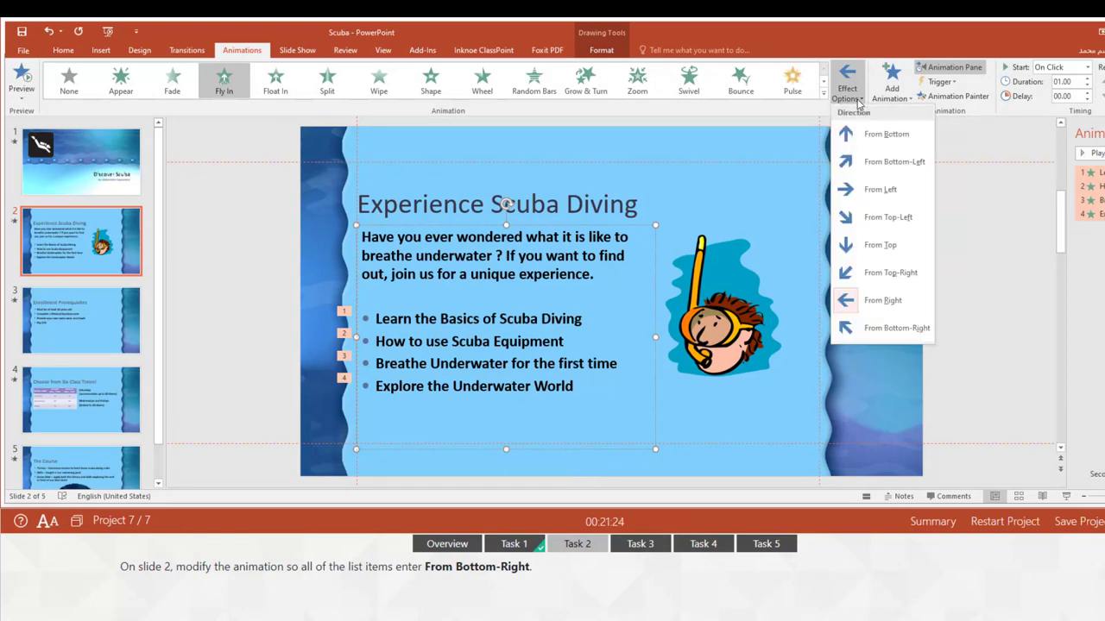
click(880, 333)
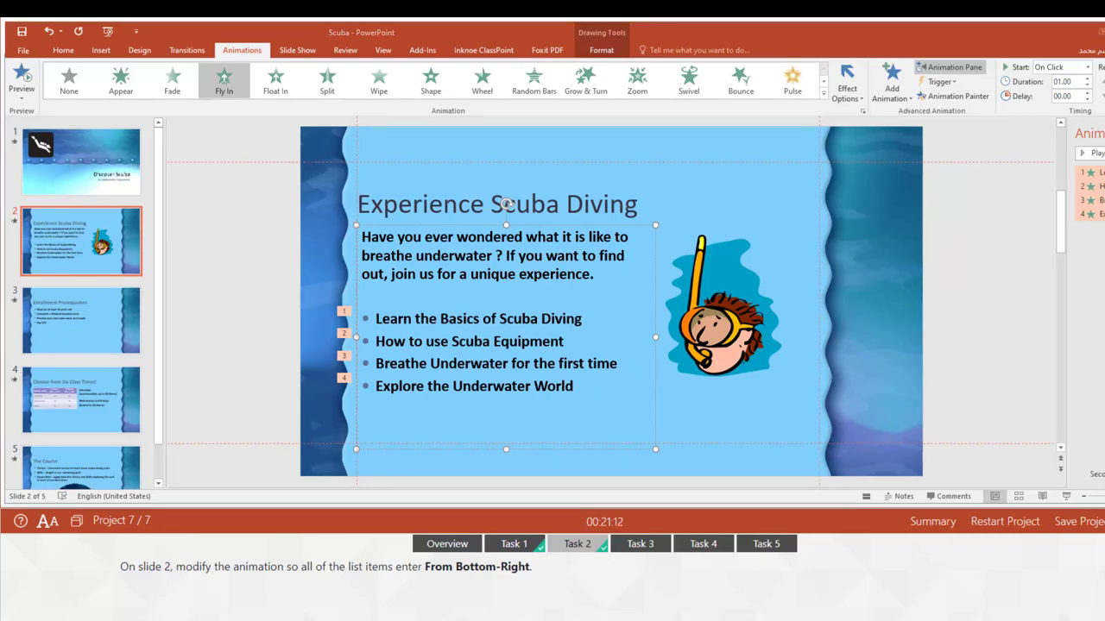
click(642, 543)
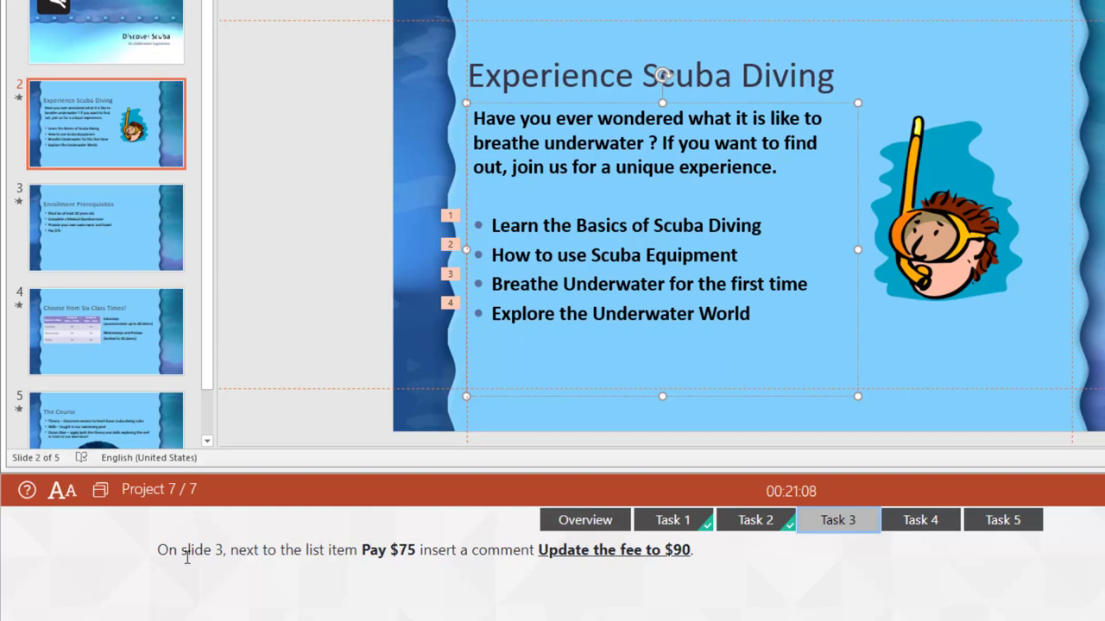
Step: Add the comment 'Update the fee to $90' after Pay $75 on slide 3 and mark the task completed
click(99, 237)
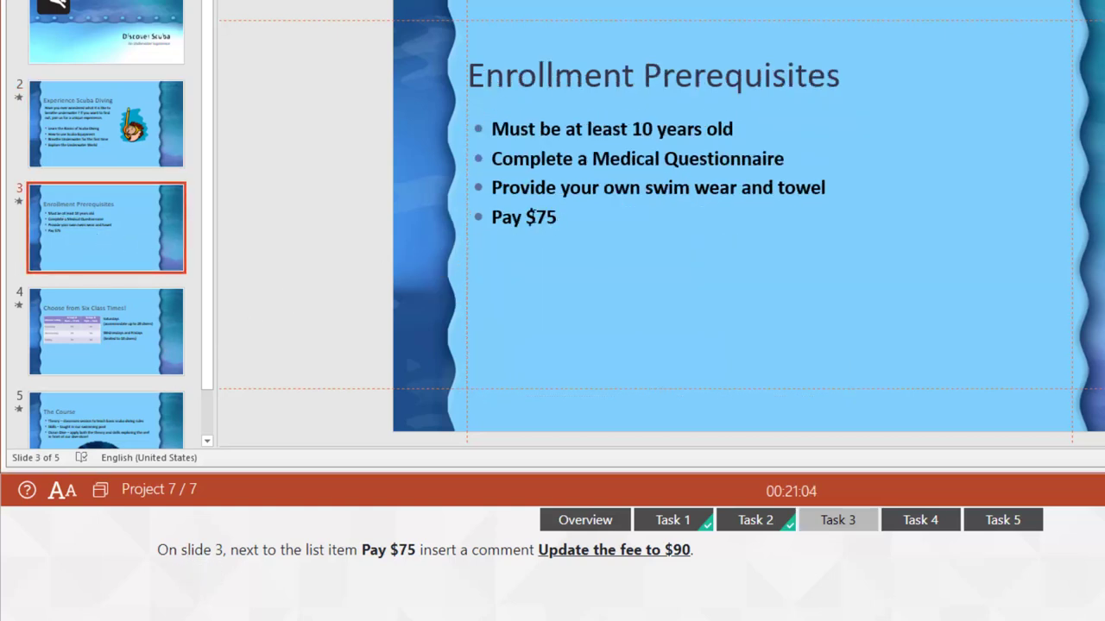
click(563, 218)
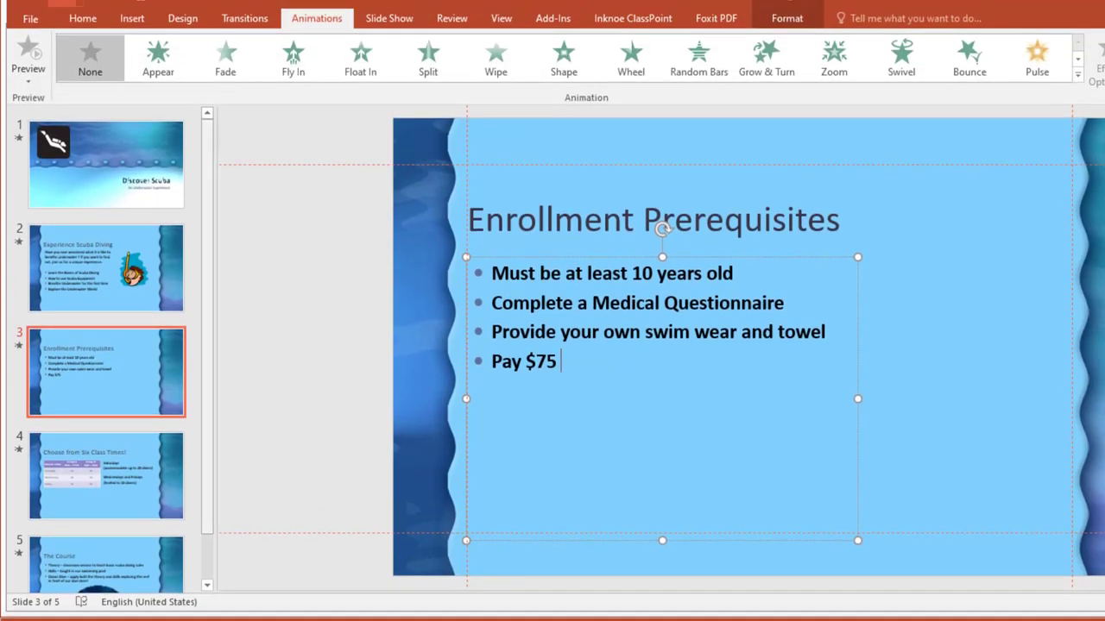
click(131, 19)
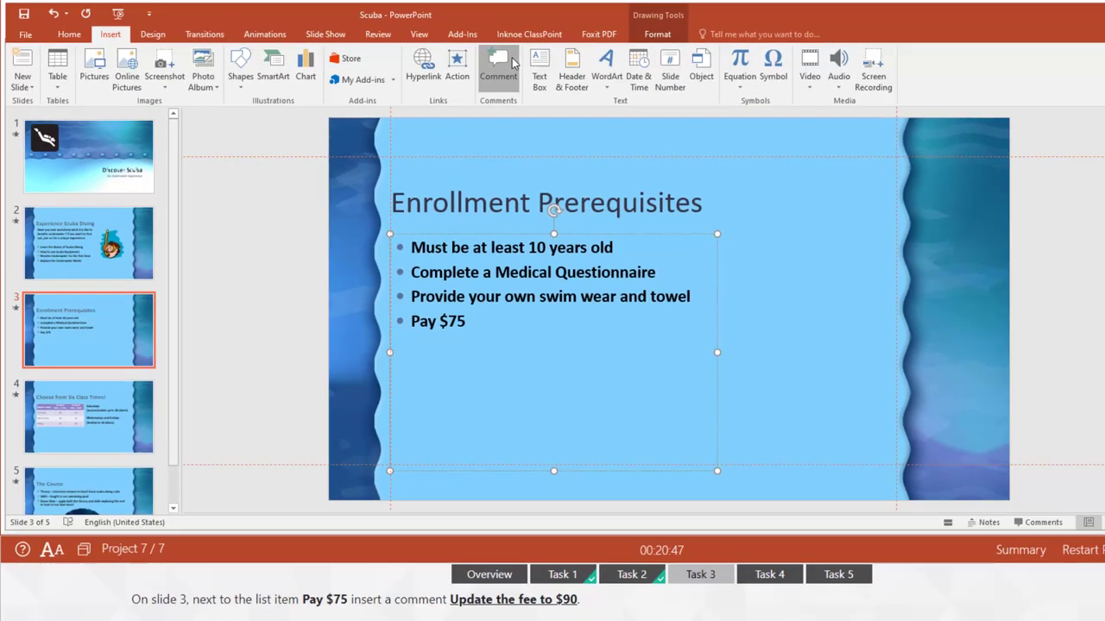
click(611, 54)
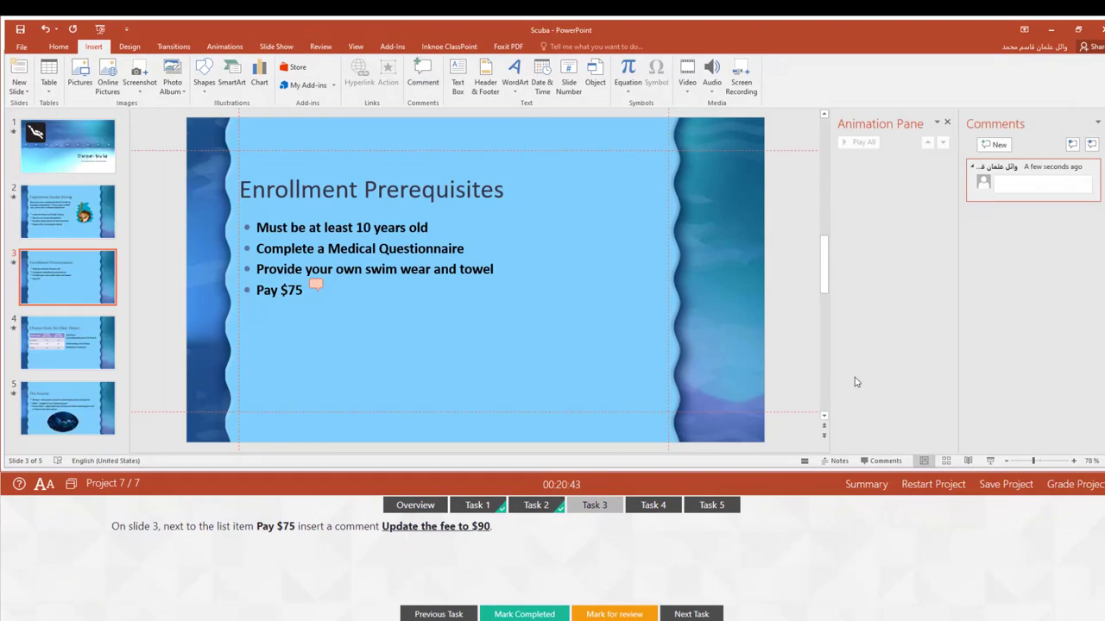
text(Upda)
text(te the fee to $90)
click(992, 322)
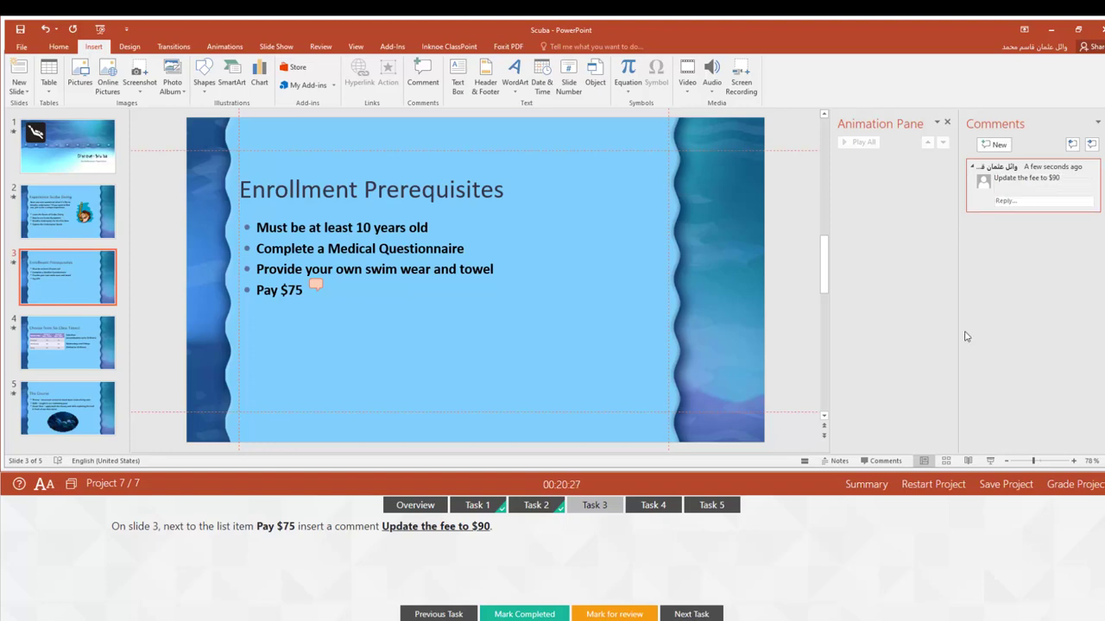
click(528, 613)
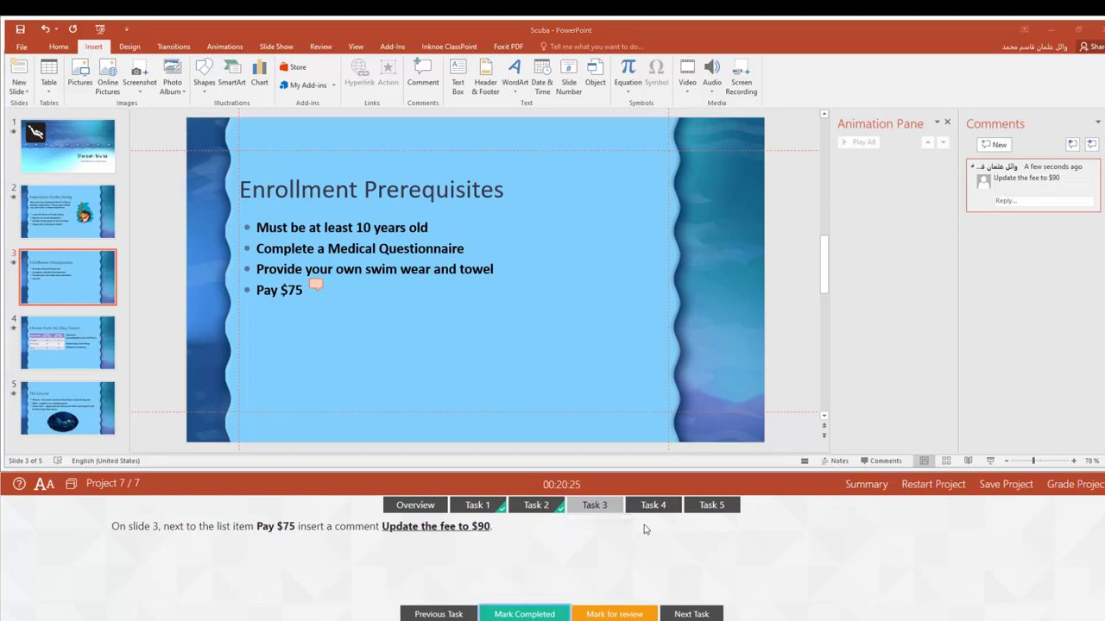
click(647, 508)
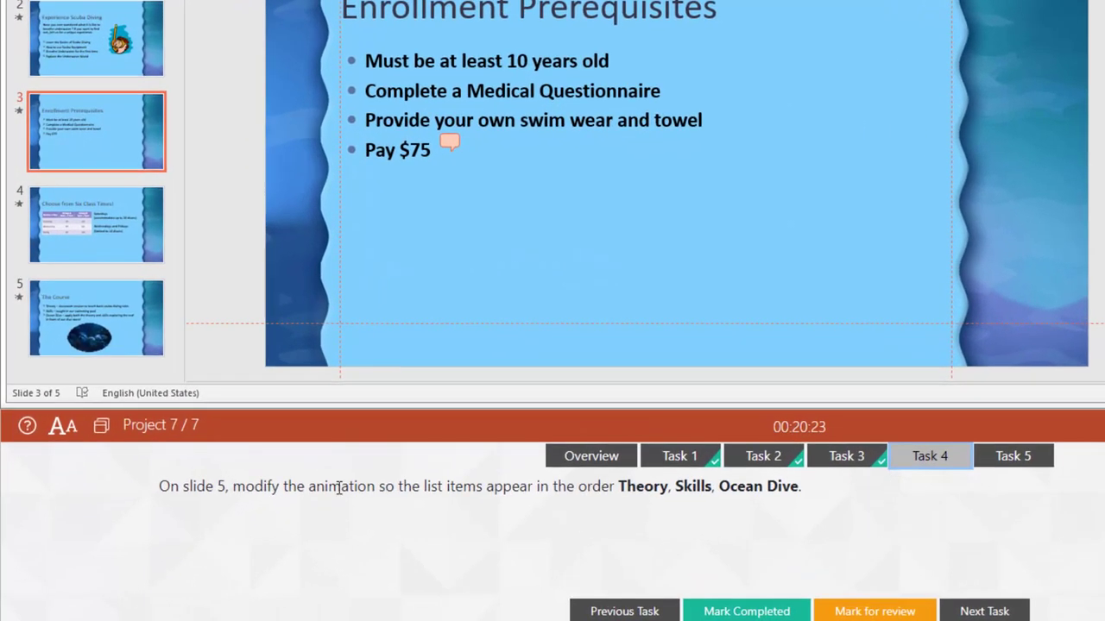
Step: Move Ocean Dive two places later so slide 5 animates Theory, Skills, Ocean Dive, then mark Task 4 complete
click(89, 339)
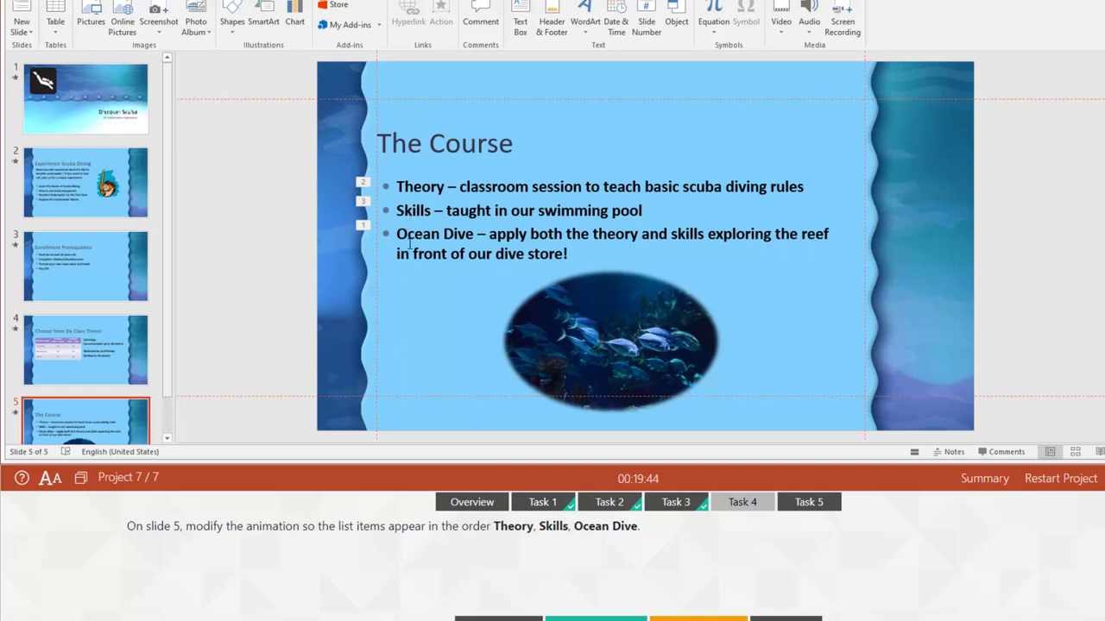
click(1074, 139)
click(1077, 136)
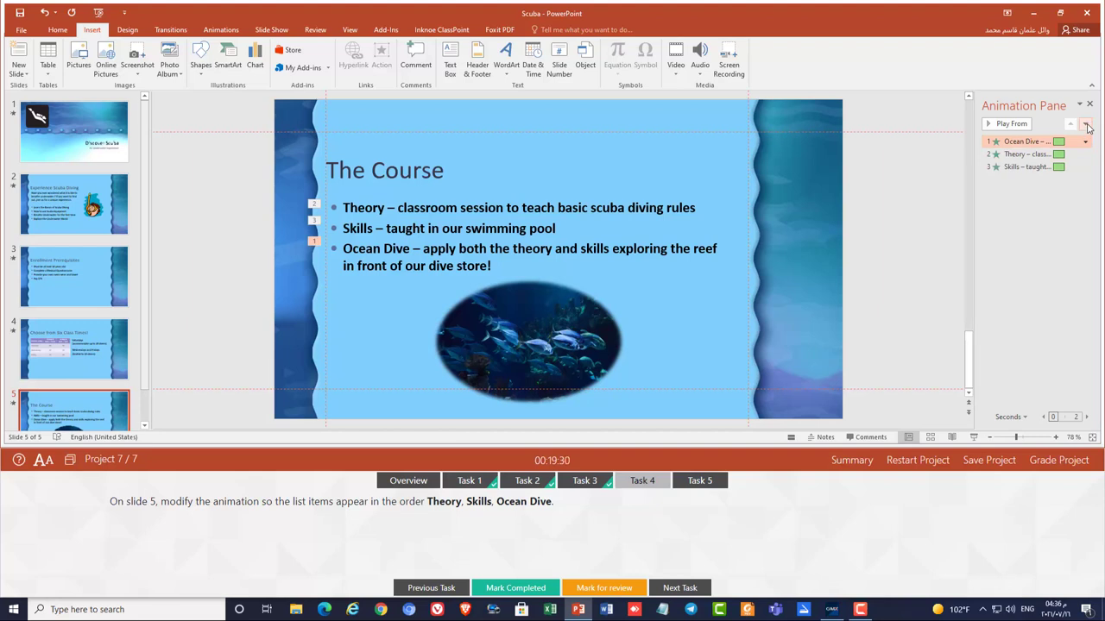
click(1085, 125)
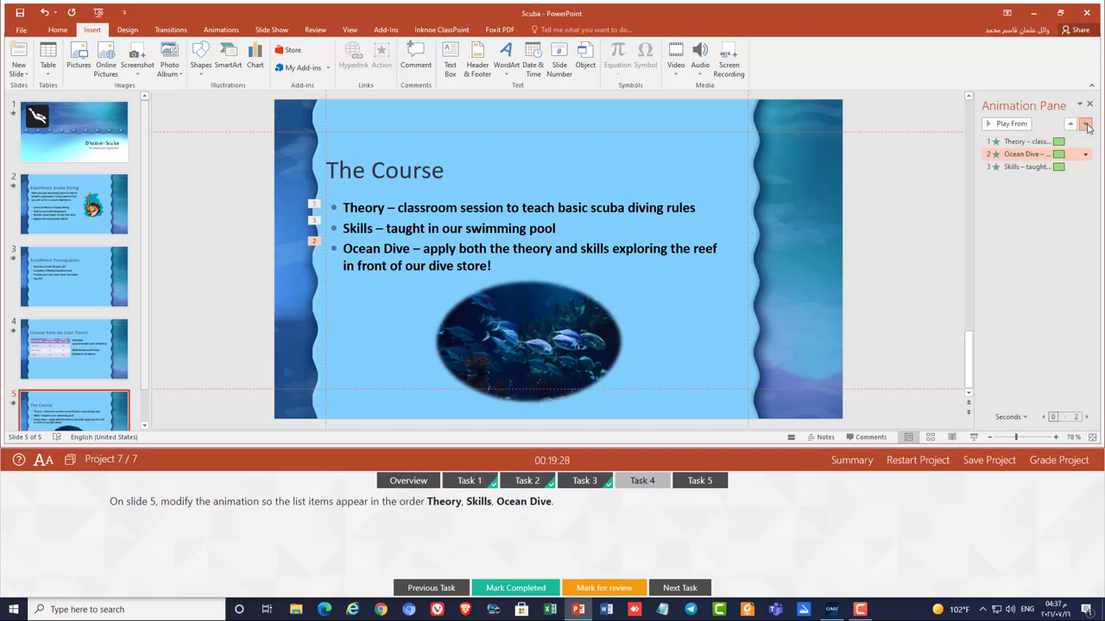
click(1086, 125)
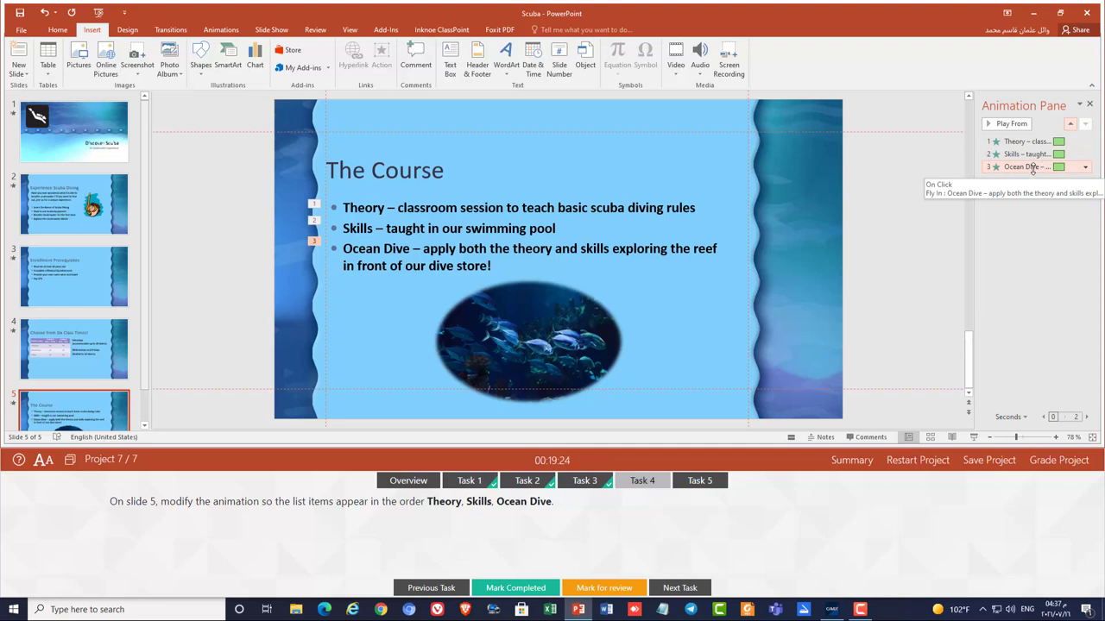
drag(1032, 170, 1033, 165)
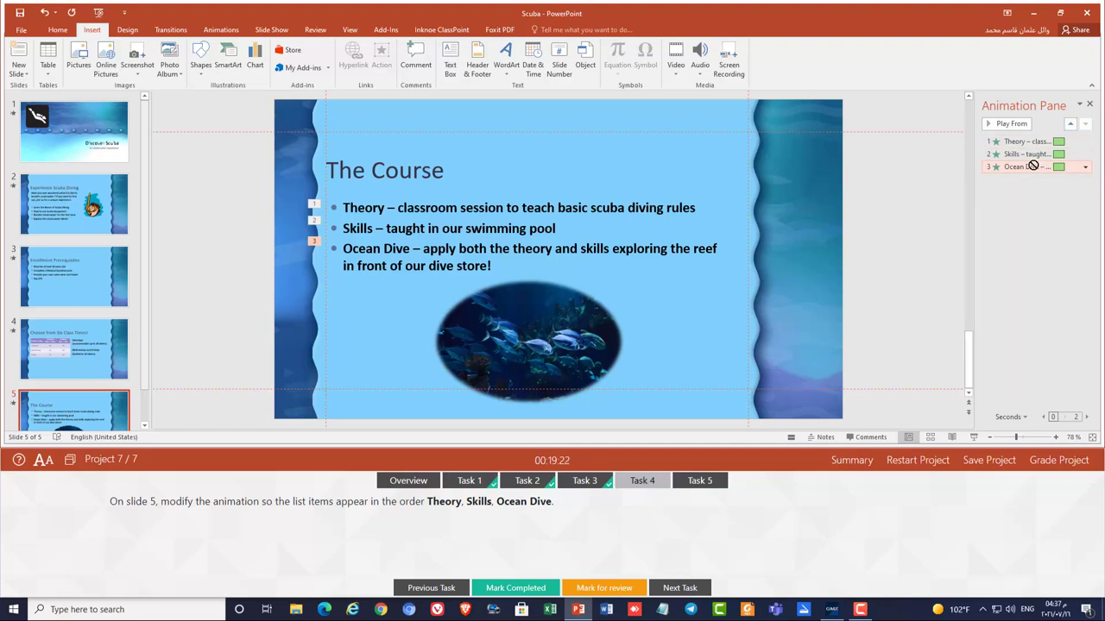
click(528, 589)
click(690, 489)
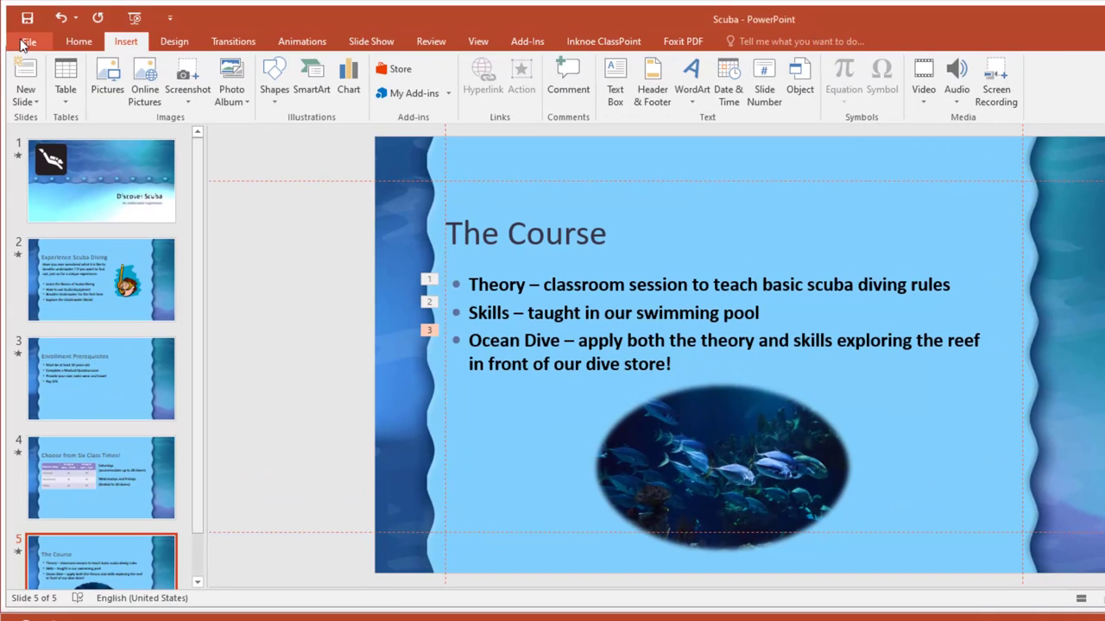
Step: Save and inspect the Scuba deck, removing only the Document Properties and Personal Information
click(22, 32)
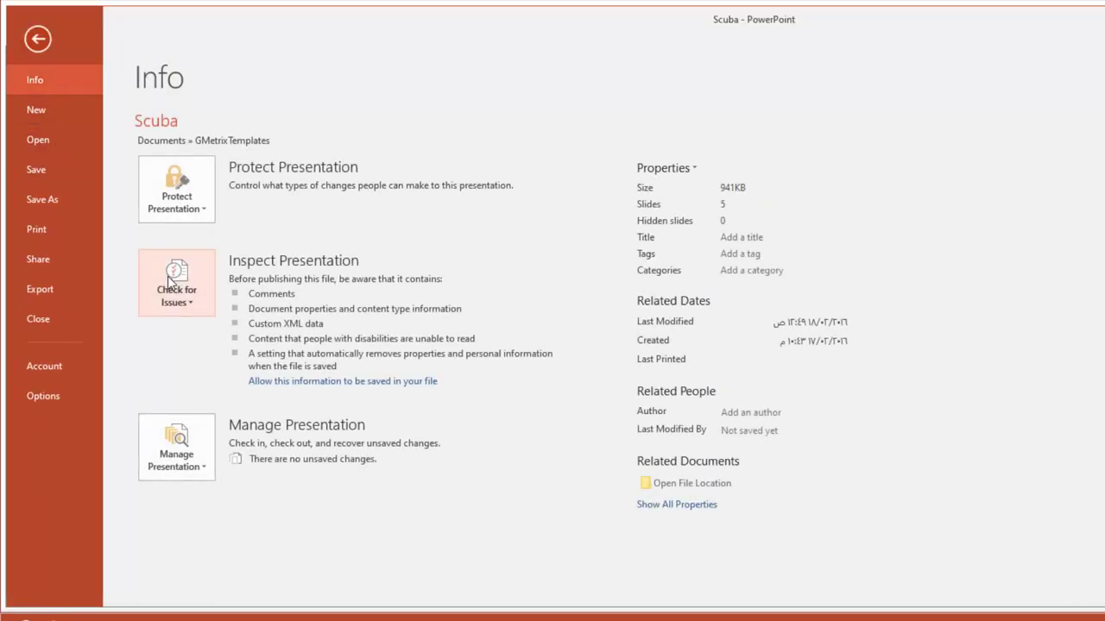
click(178, 304)
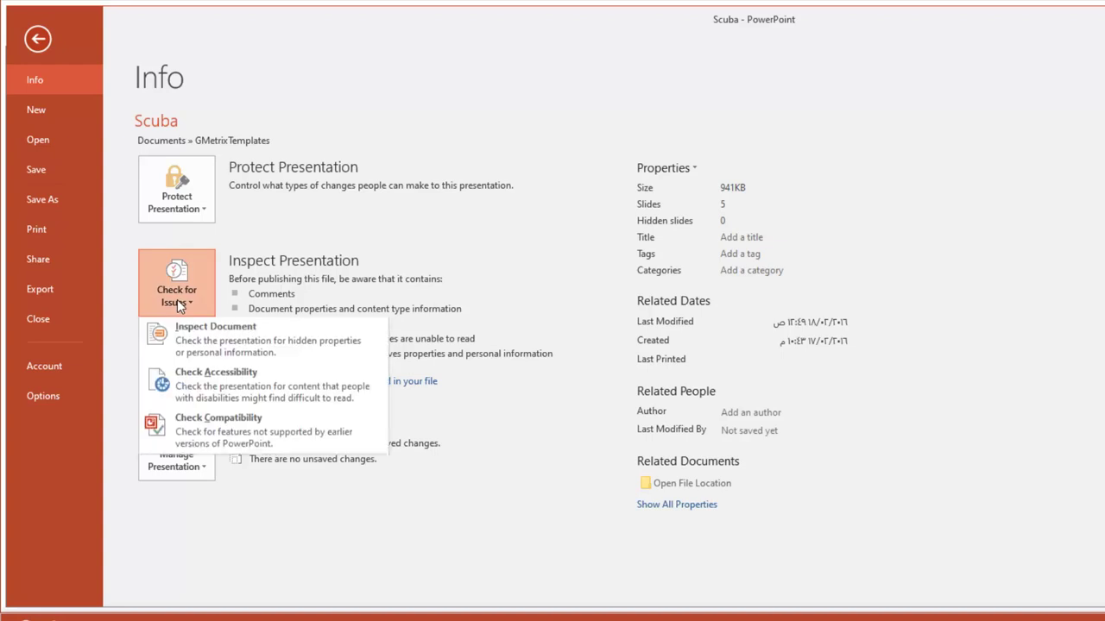
click(192, 346)
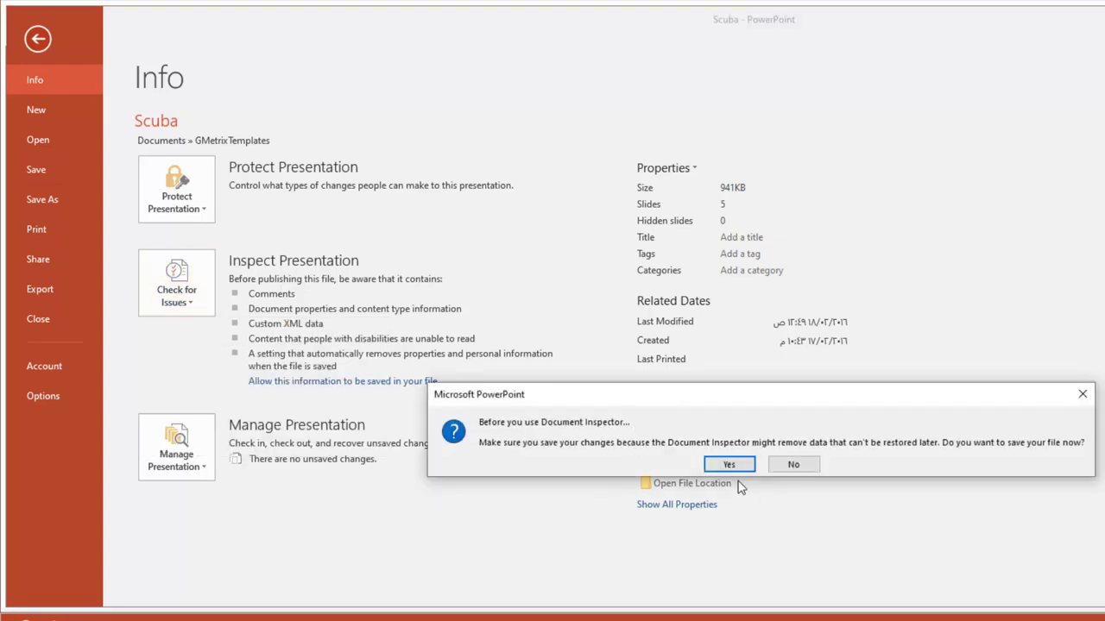
click(729, 466)
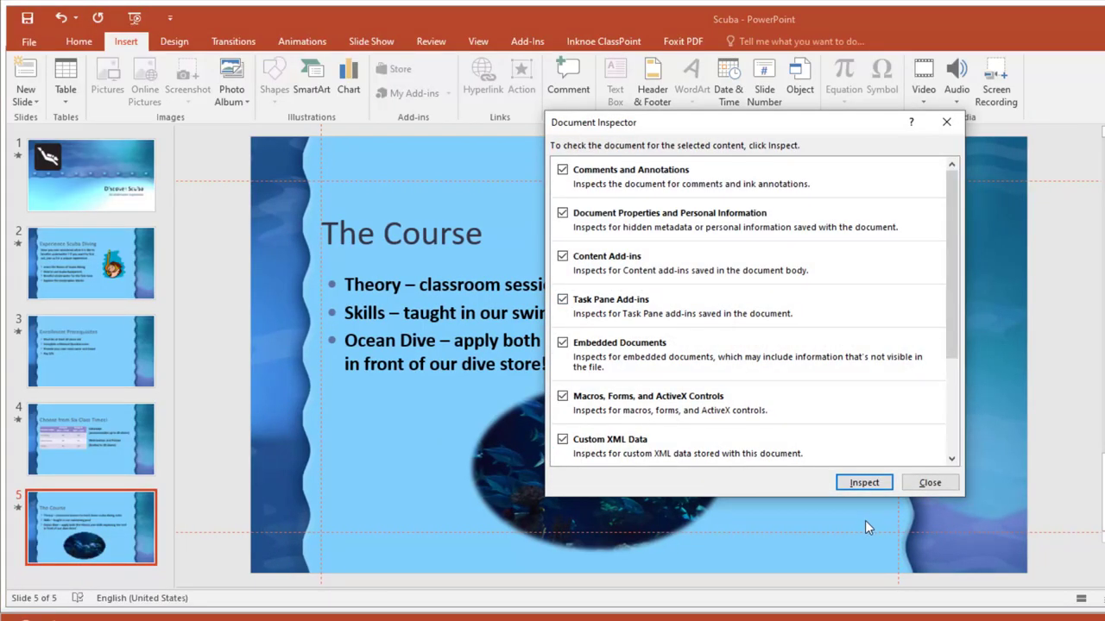
click(880, 484)
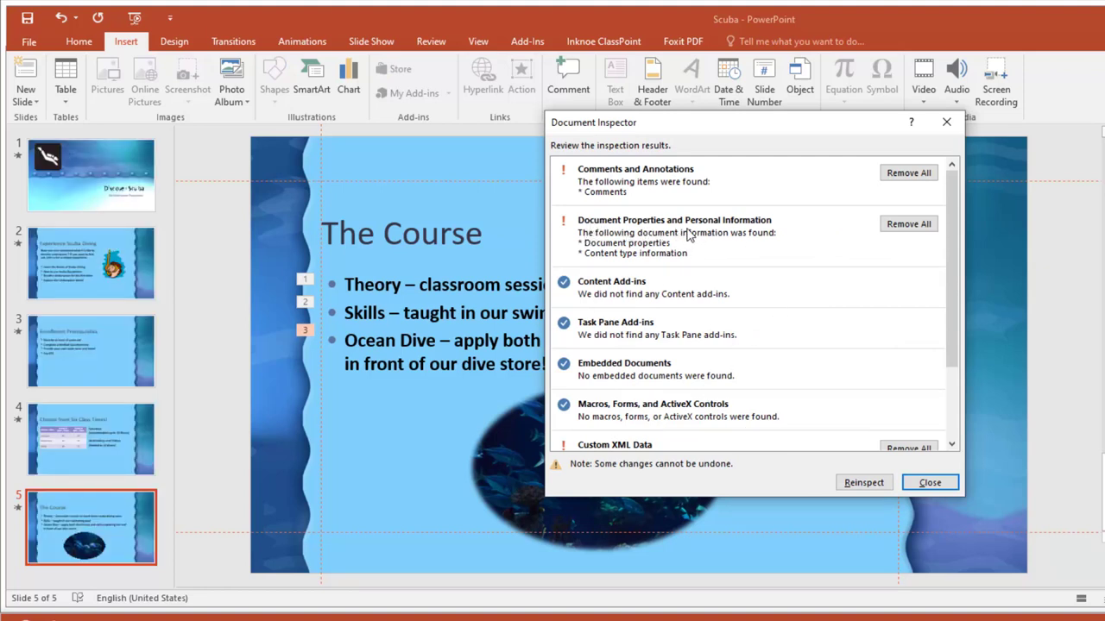
click(908, 225)
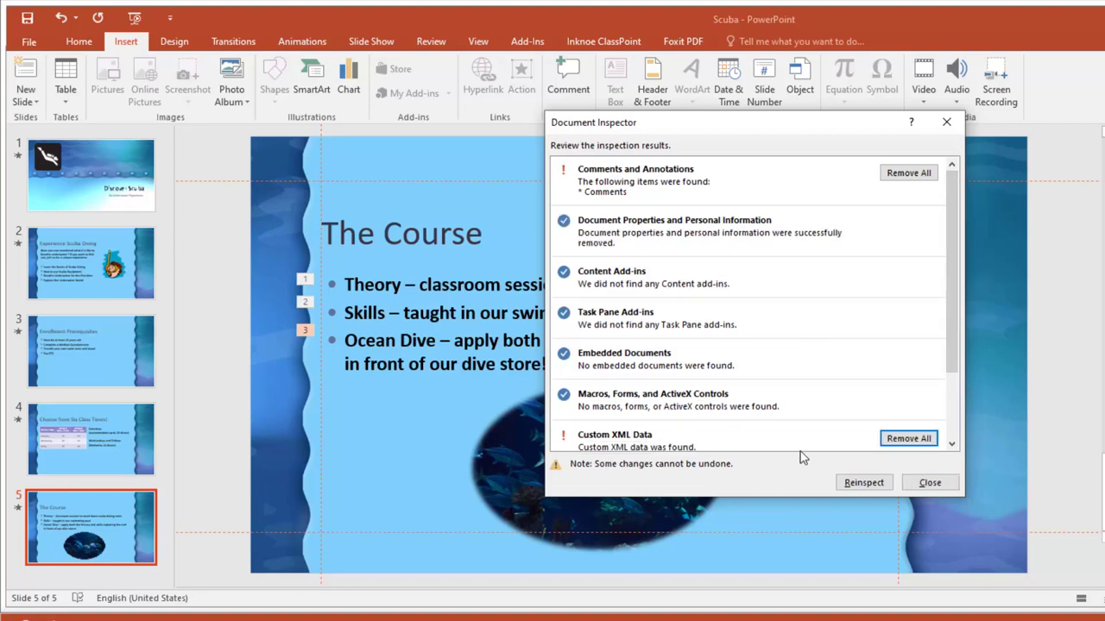
click(930, 483)
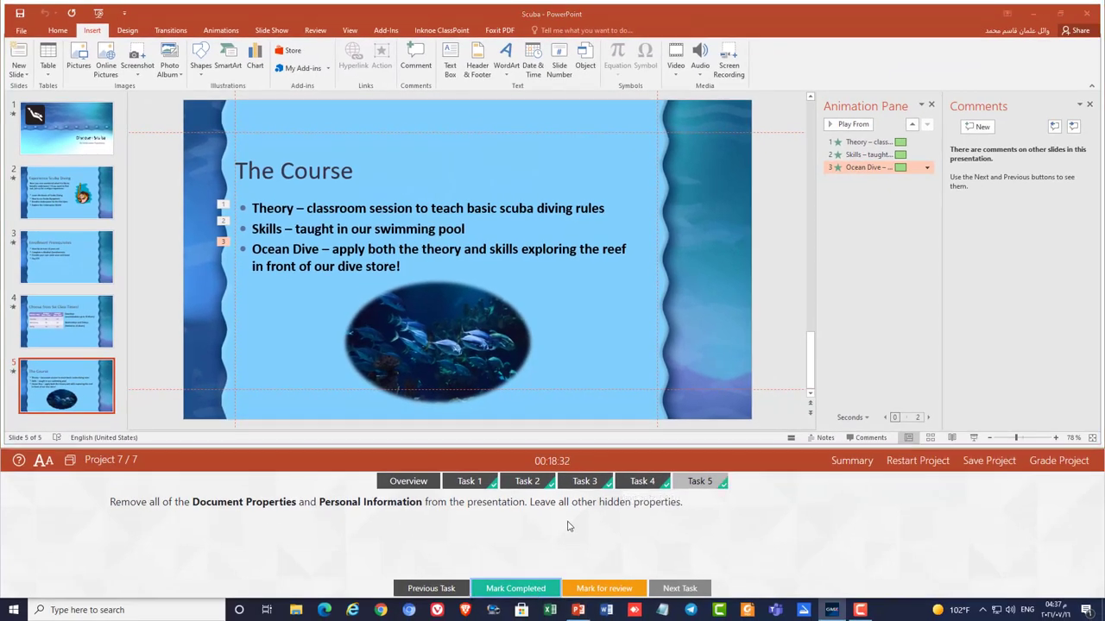
Step: Grade the project and finish the practice test, closing the presentation without saving
click(1062, 467)
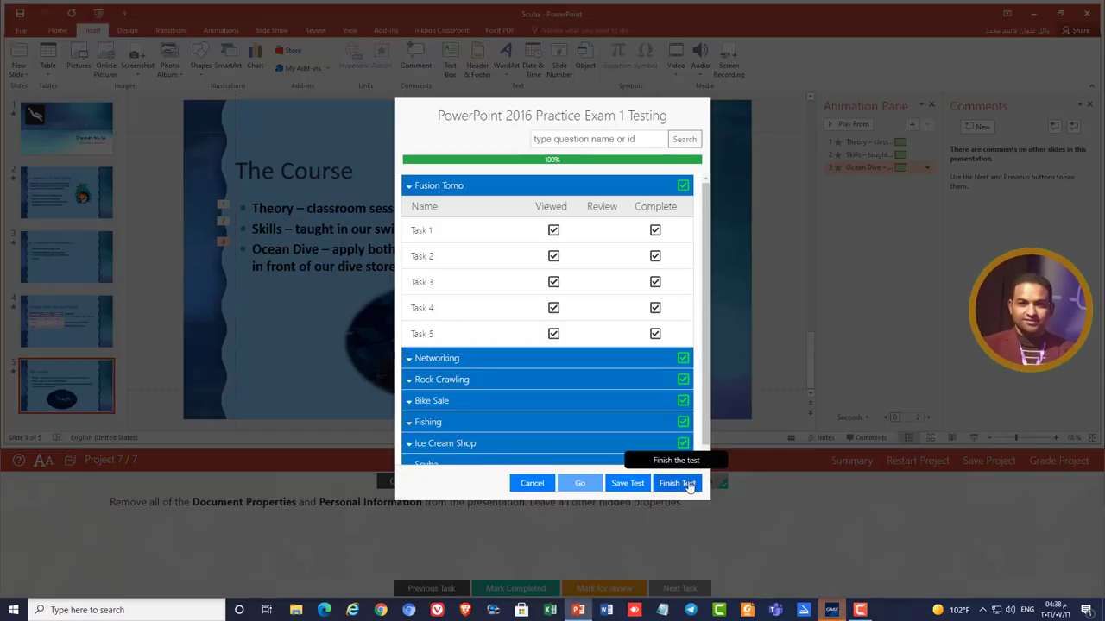
click(686, 483)
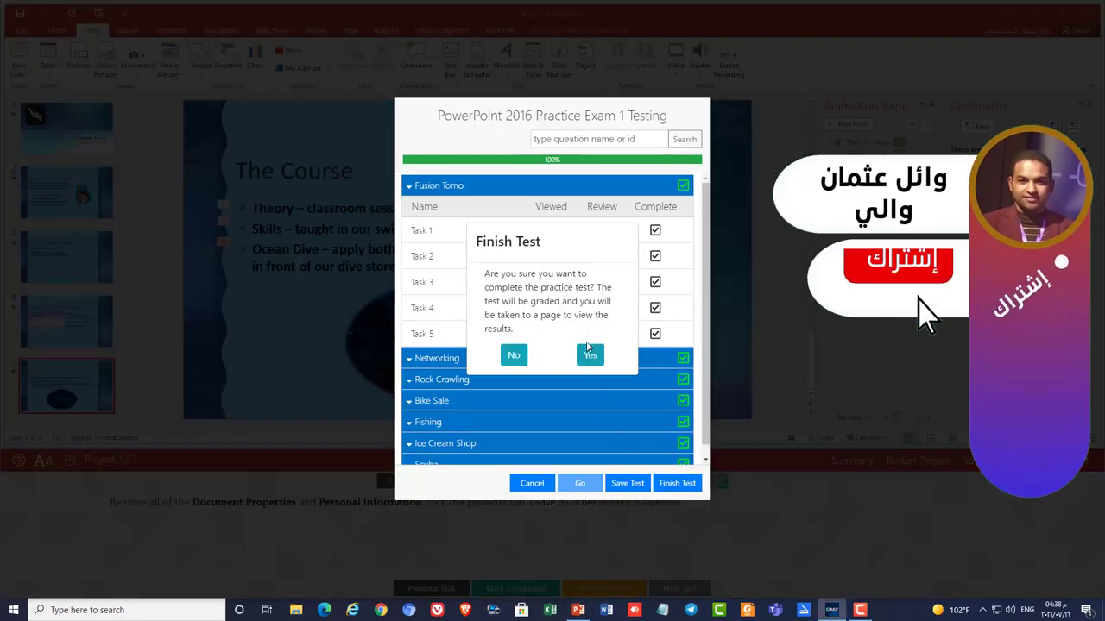
click(591, 355)
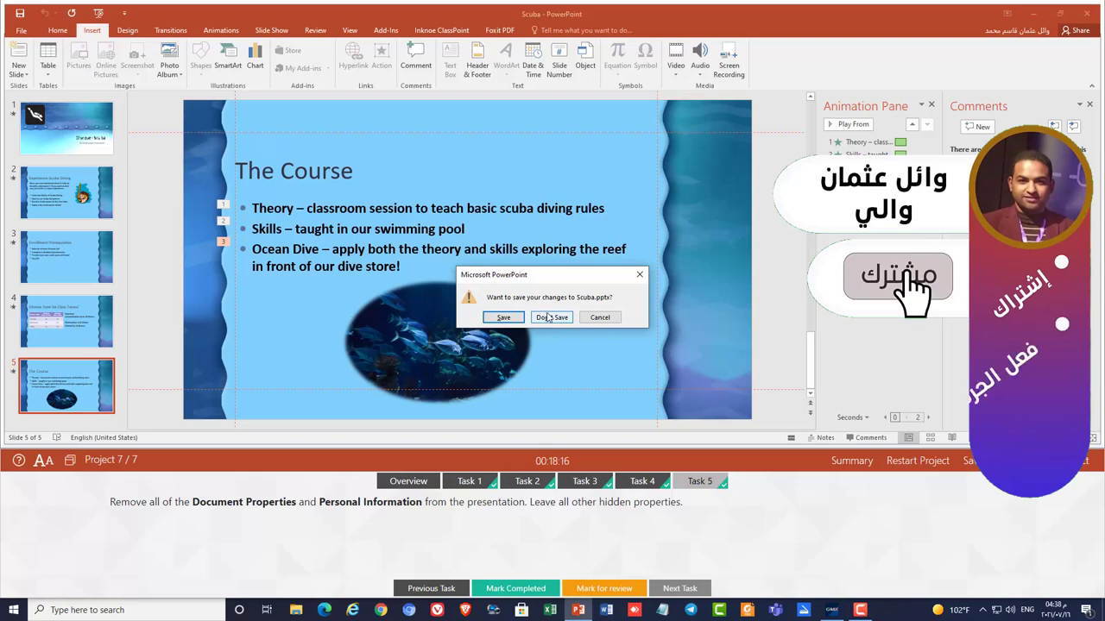
click(549, 318)
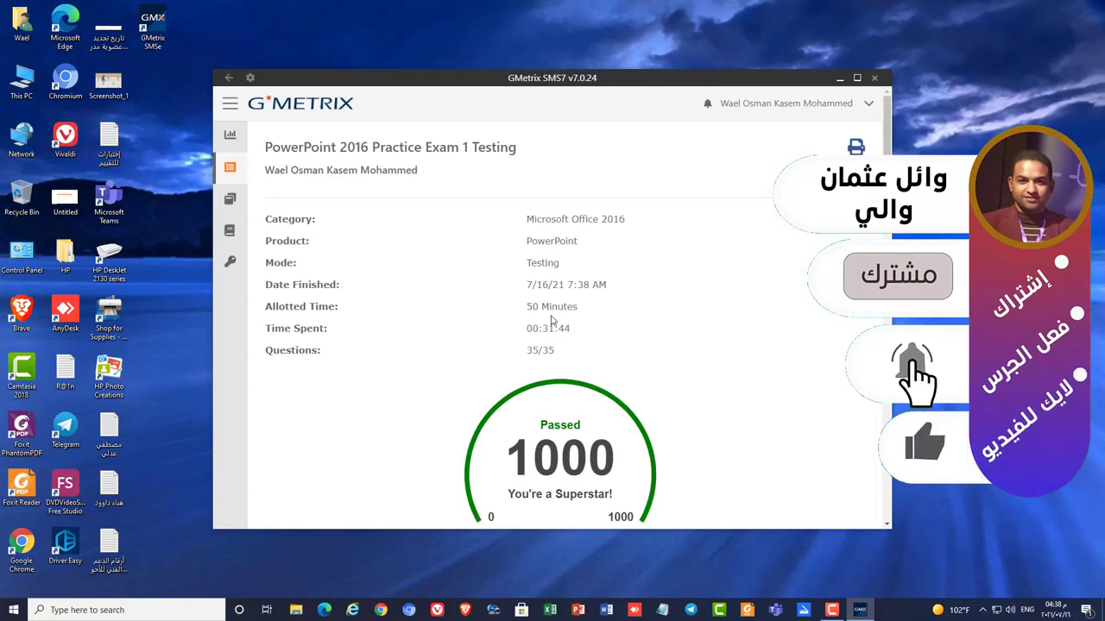
Step: Maximize the GMetrix results window and review the passing 1000/1000 score
click(858, 79)
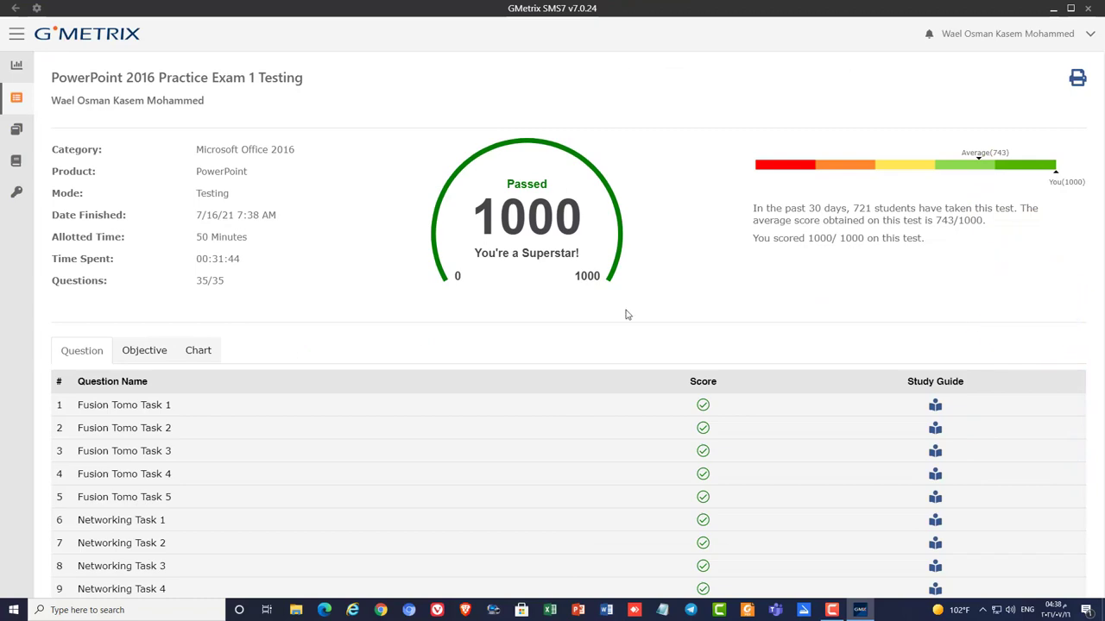
scroll(665, 403, down, 3)
scroll(664, 403, down, 5)
scroll(665, 412, up, 10)
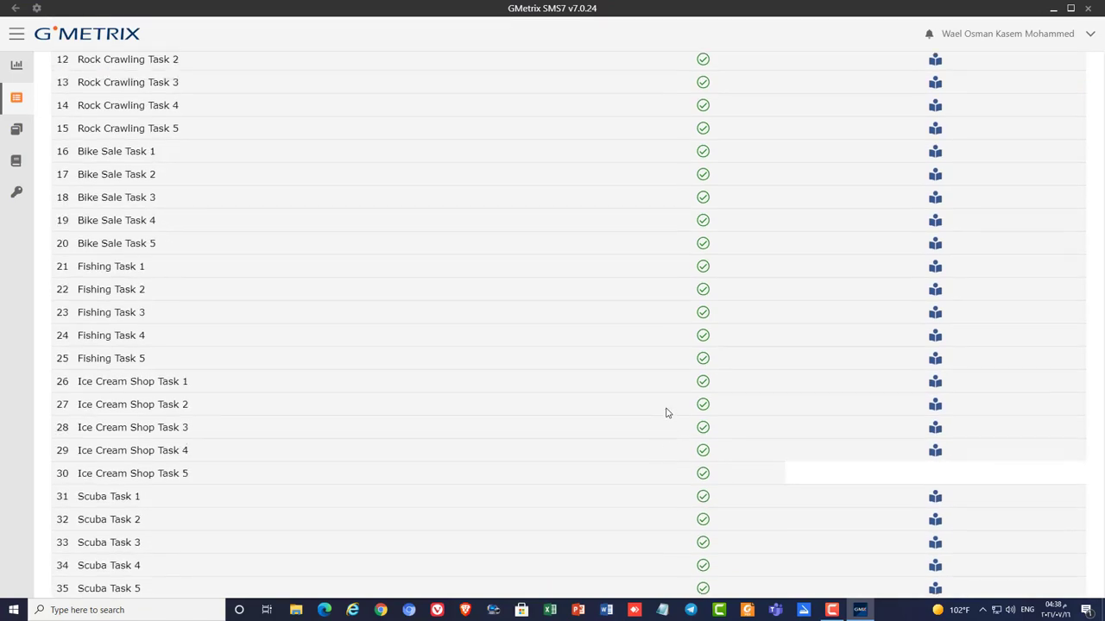